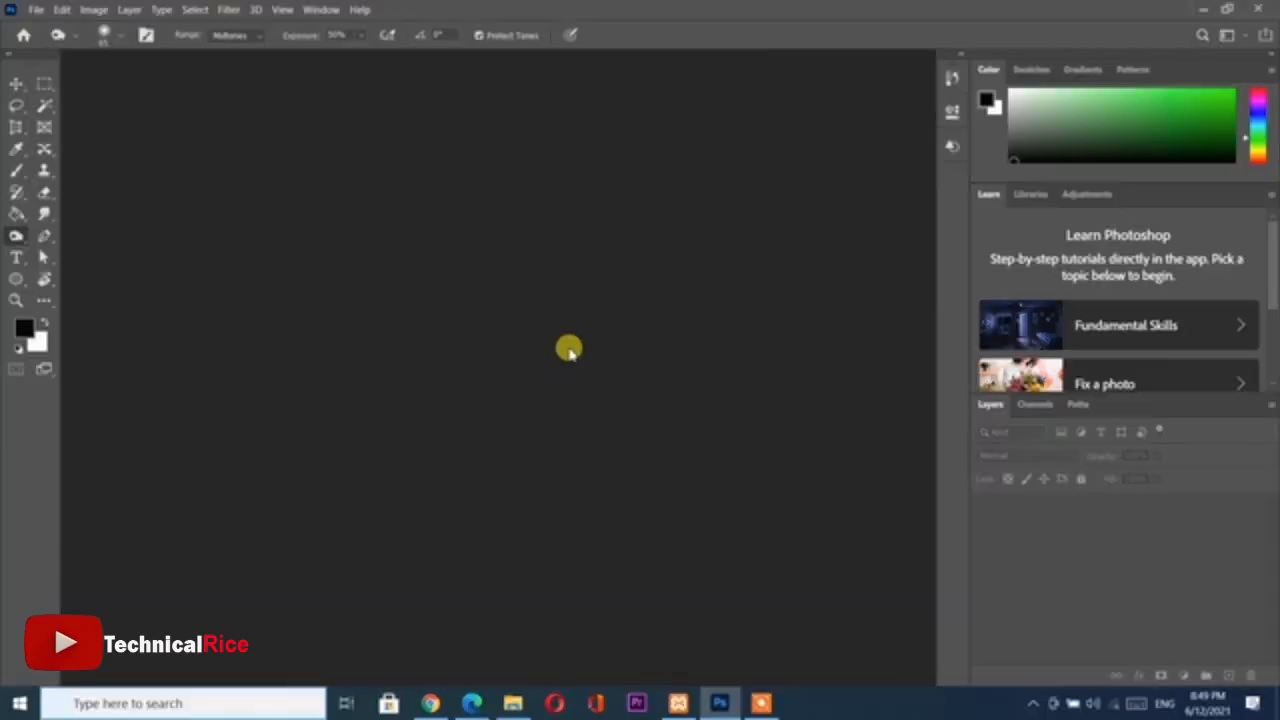
pyautogui.rightClick(16, 236)
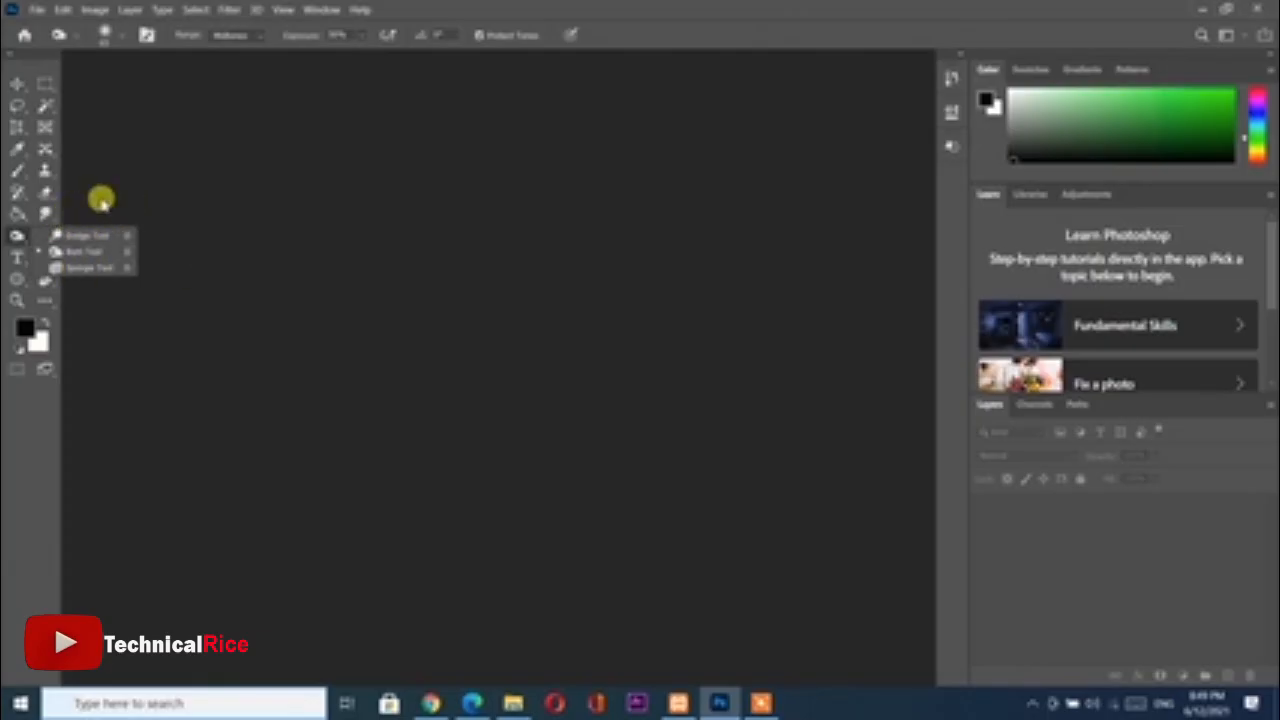
pyautogui.click(43, 211)
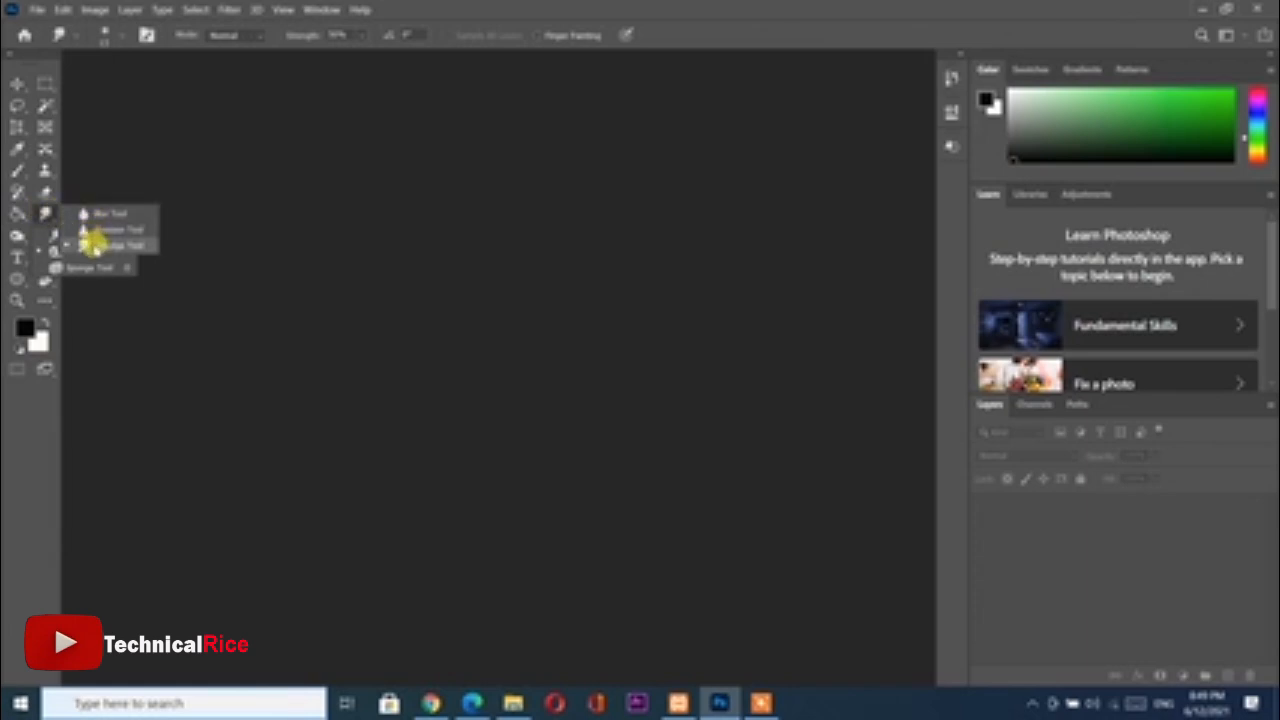
pyautogui.click(146, 192)
pyautogui.click(17, 240)
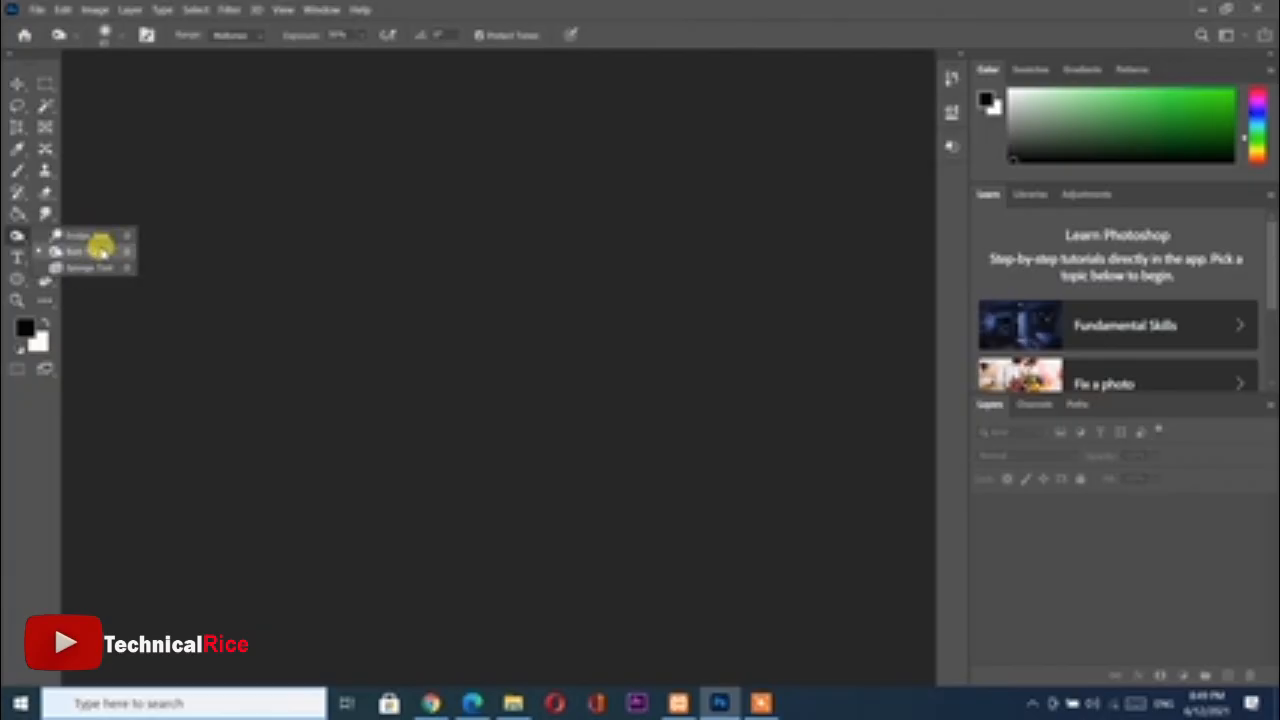
pyautogui.click(100, 249)
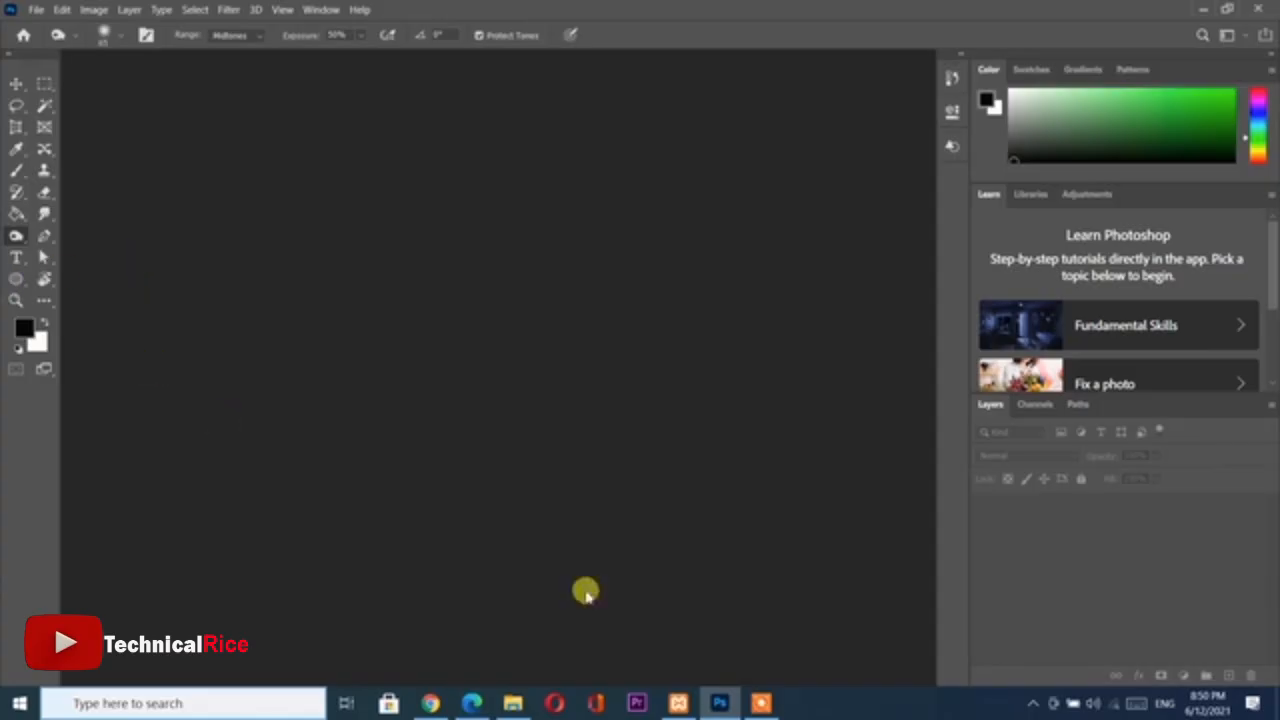
# Bring the downloaded Unsplash photo of the bodybuilder with dumbbells from the browser into Photoshop and open it as a document
pyautogui.click(430, 703)
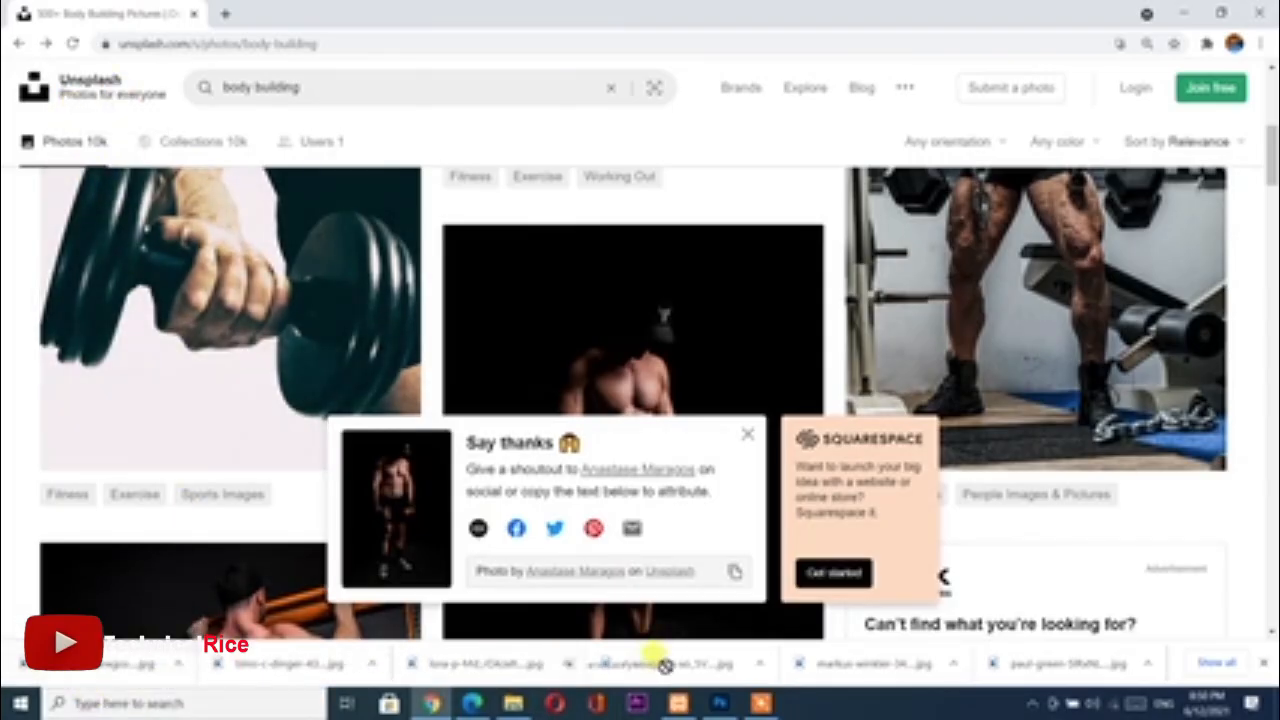
pyautogui.click(720, 703)
pyautogui.moveTo(537, 308); pyautogui.dragTo(500, 528)
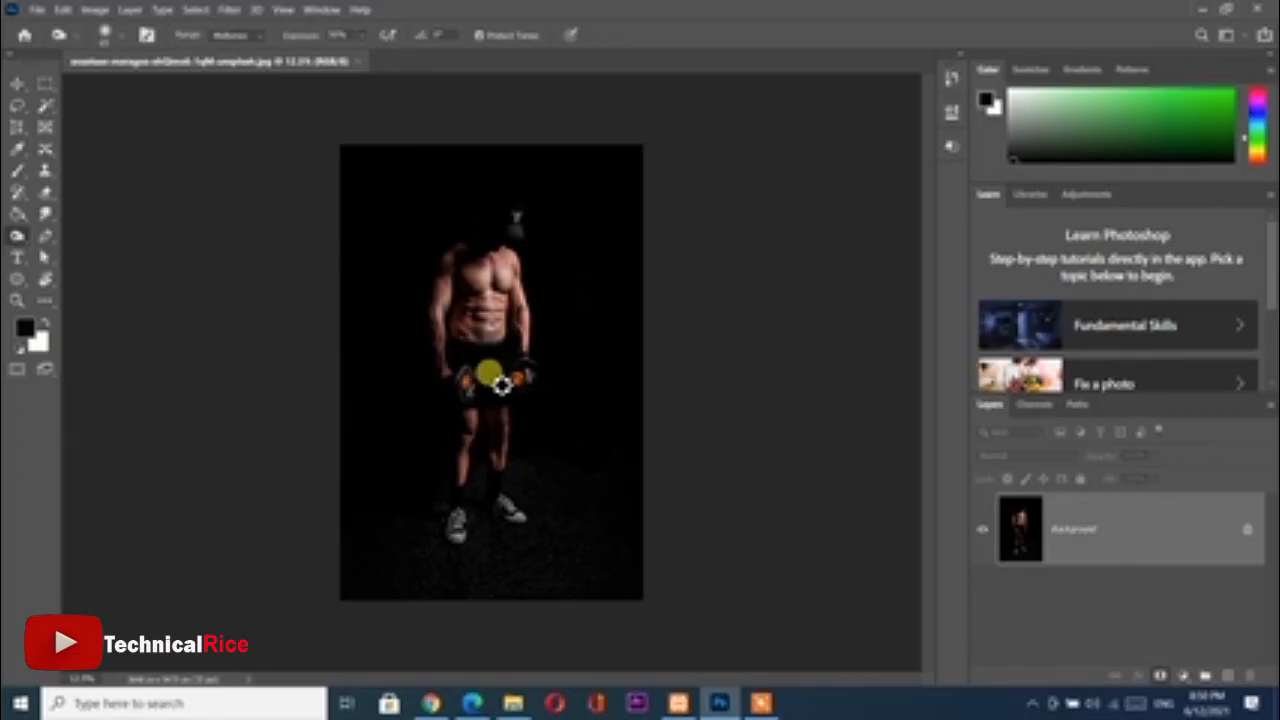
pyautogui.scroll(5, 491, 375)
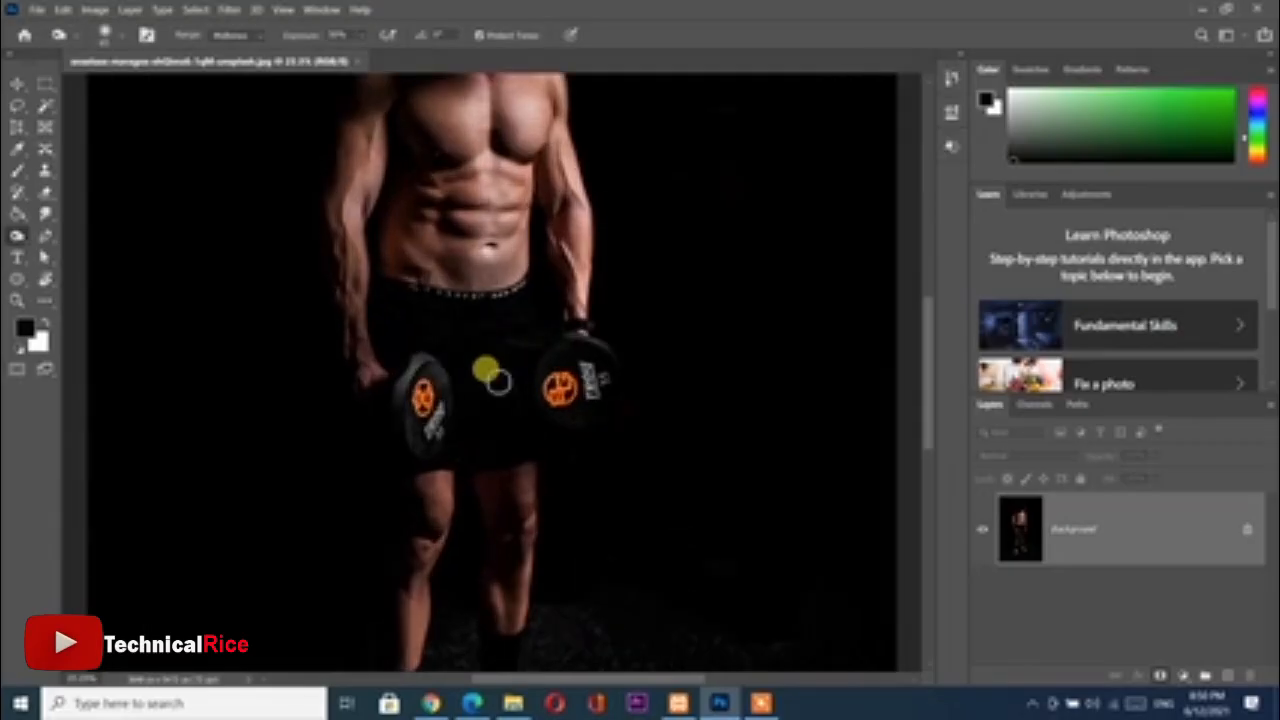
pyautogui.scroll(4, 495, 375)
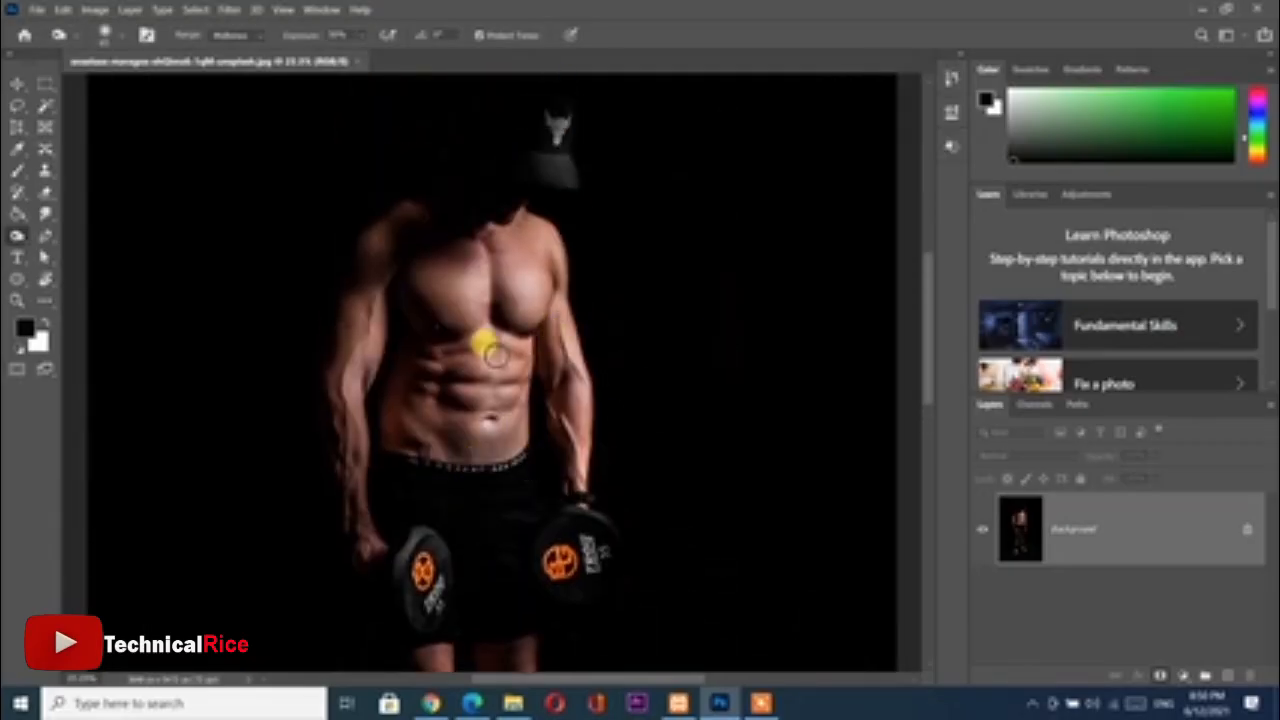
# Discard the newly added blank layer and duplicate the Background layer instead
pyautogui.click(1227, 675)
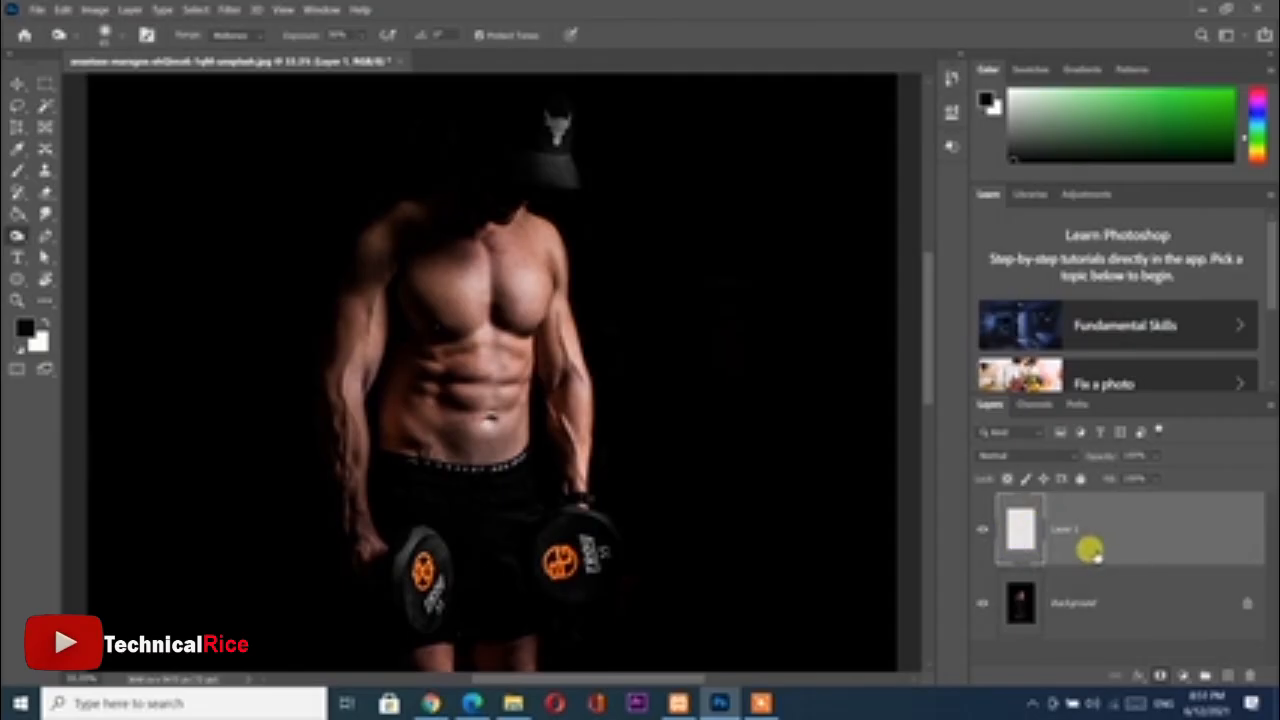
pyautogui.press('Delete')
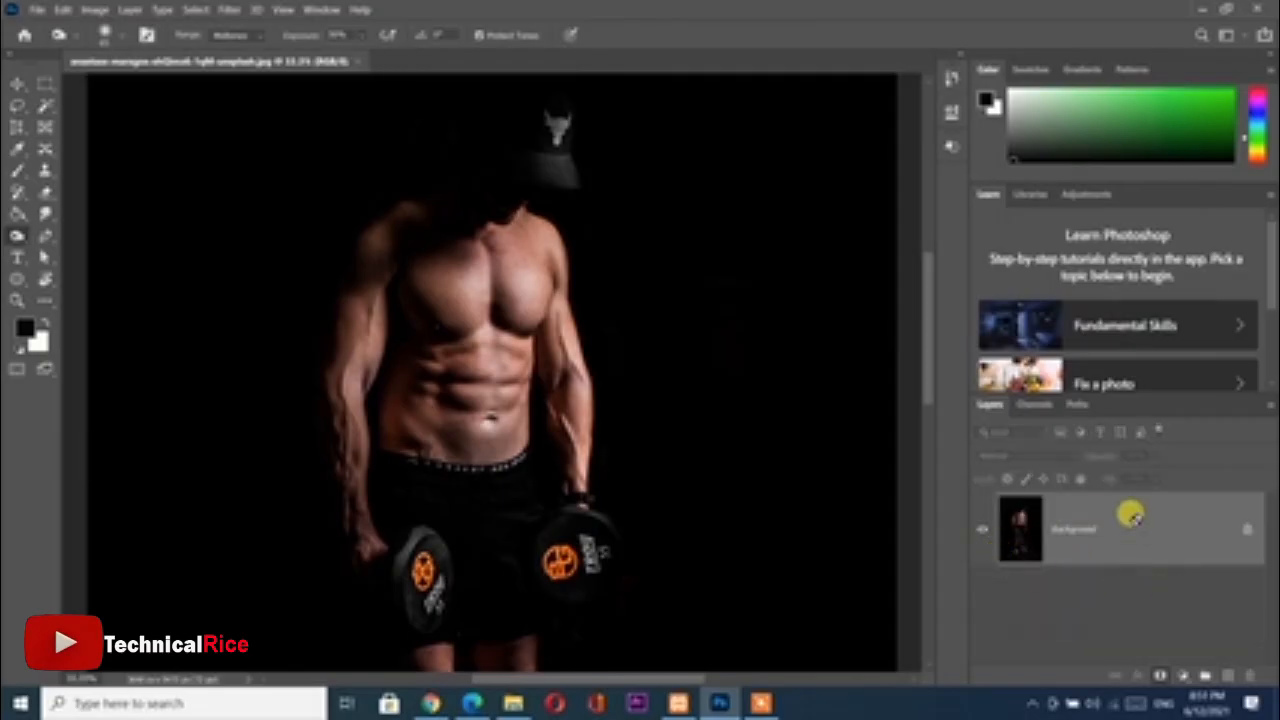
pyautogui.hotkey('ctrl', 'j')
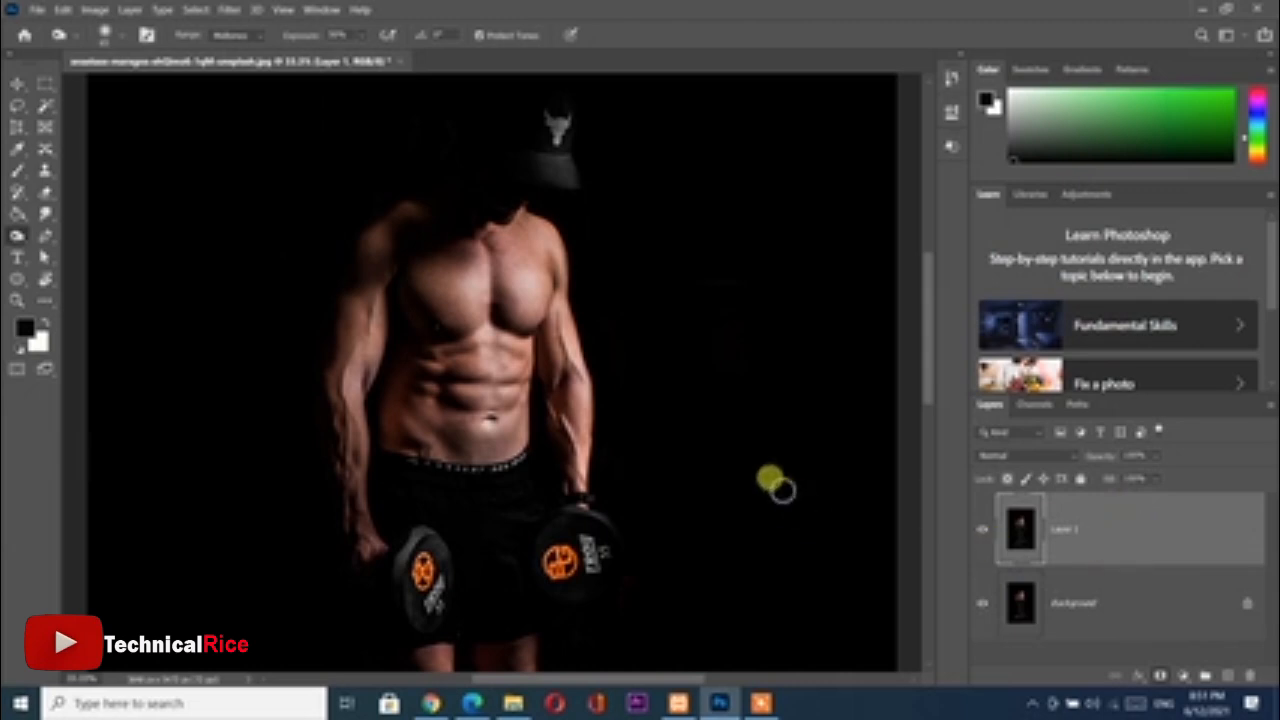
# Switch to the Dodge tool and set its tonal range to Shadows
pyautogui.rightClick(17, 235)
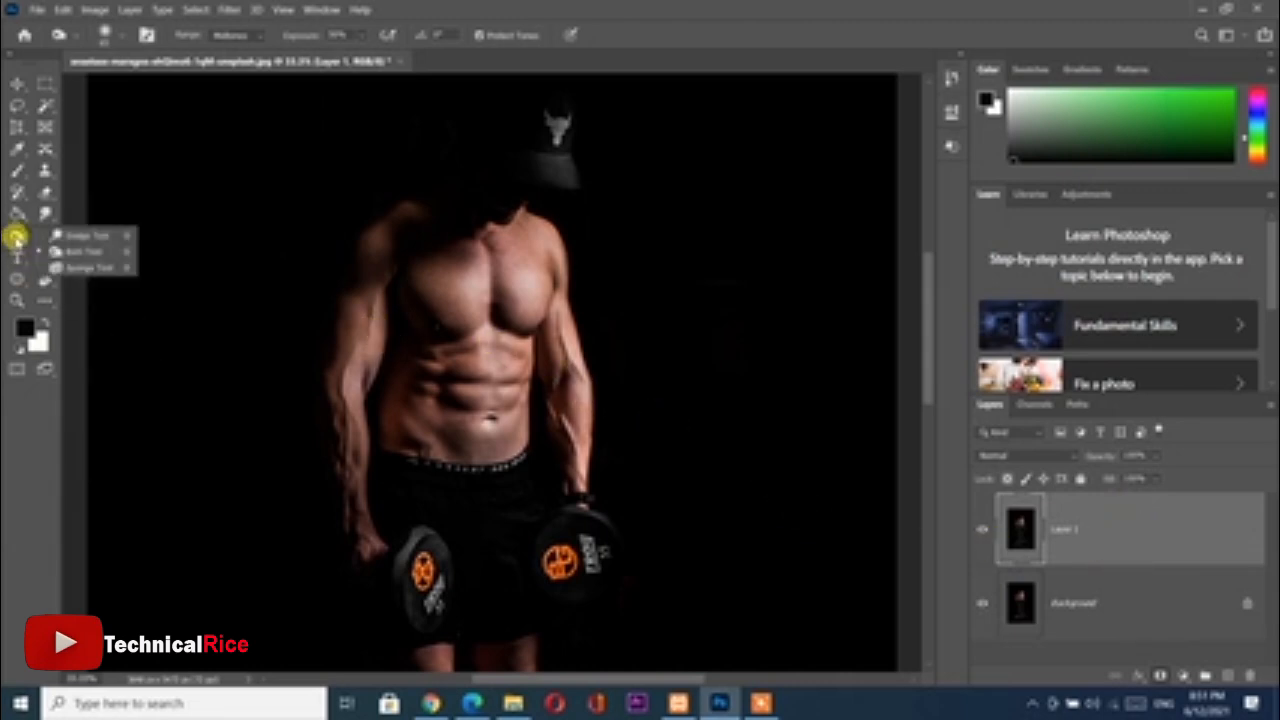
pyautogui.click(72, 240)
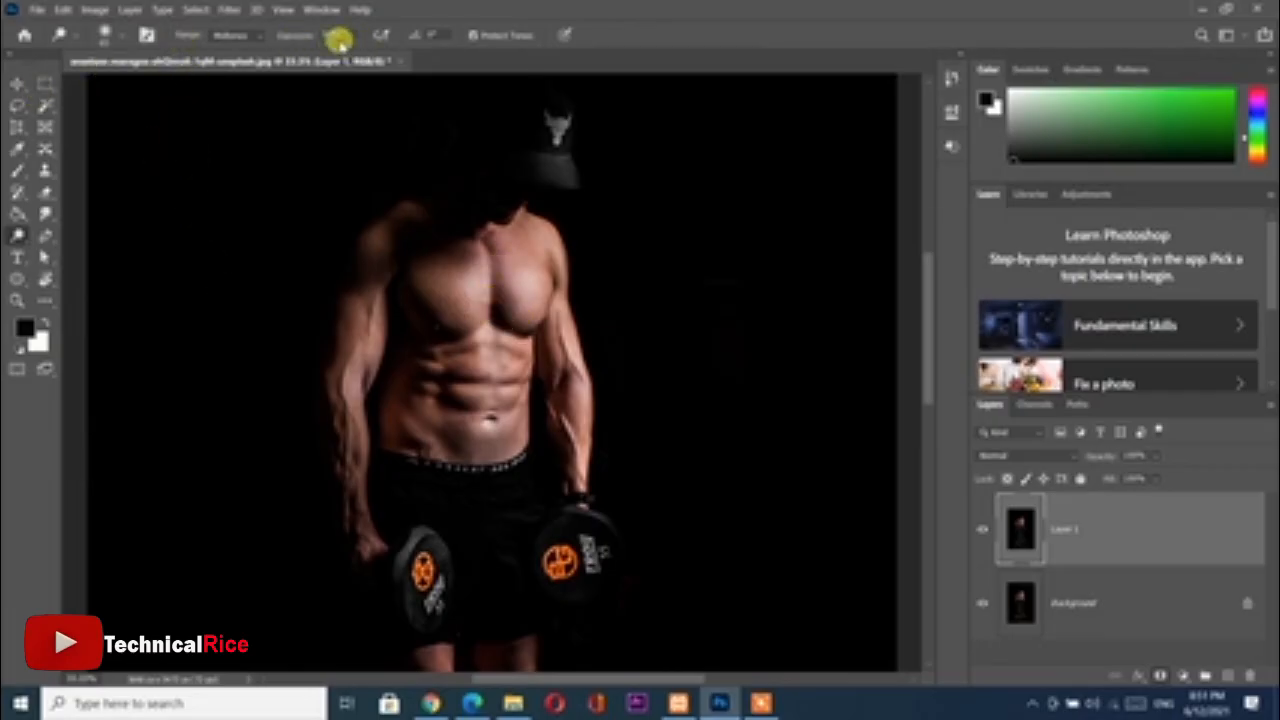
pyautogui.click(230, 35)
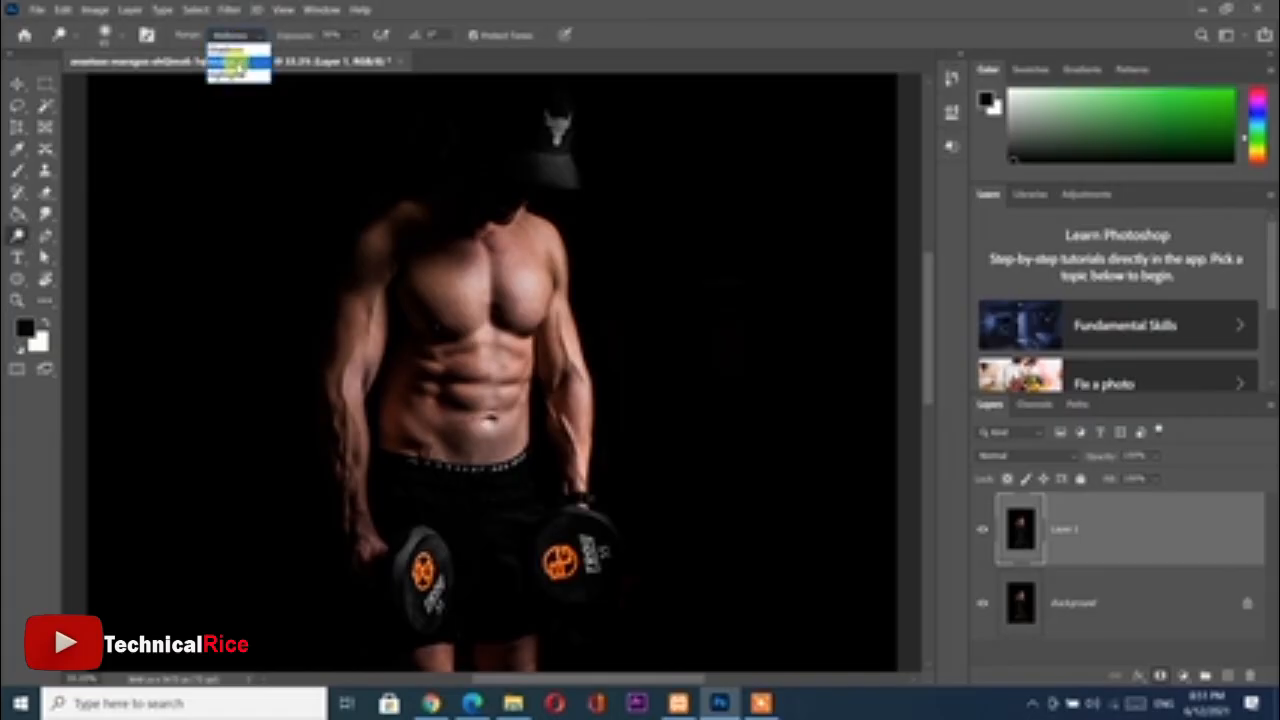
pyautogui.click(236, 62)
pyautogui.moveTo(495, 368); pyautogui.dragTo(490, 341)
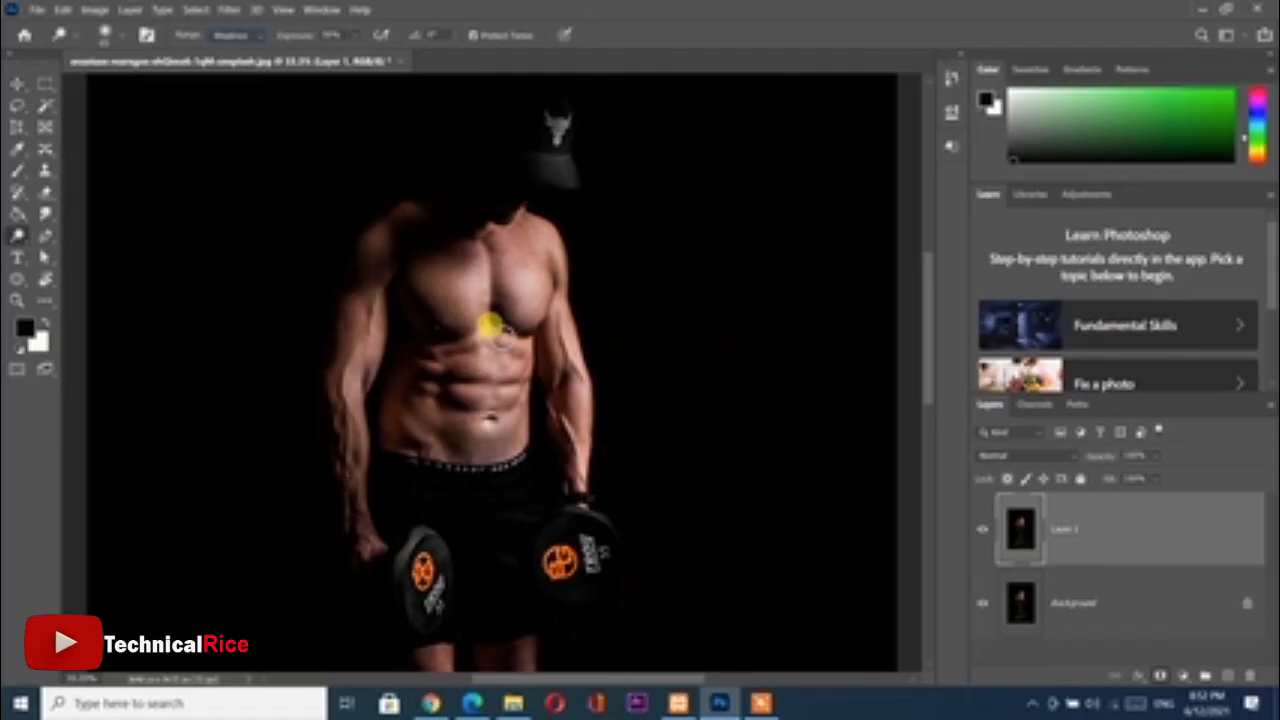
pyautogui.moveTo(490, 325); pyautogui.dragTo(501, 370)
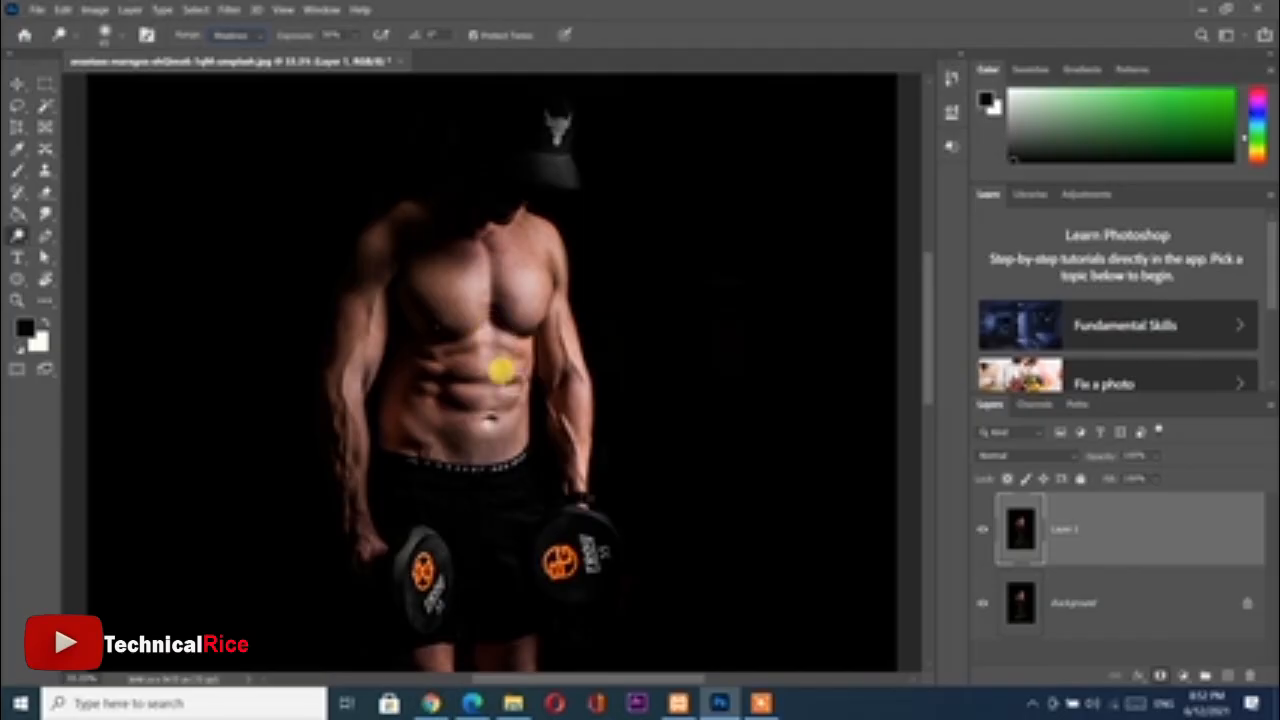
pyautogui.scroll(2, 495, 370)
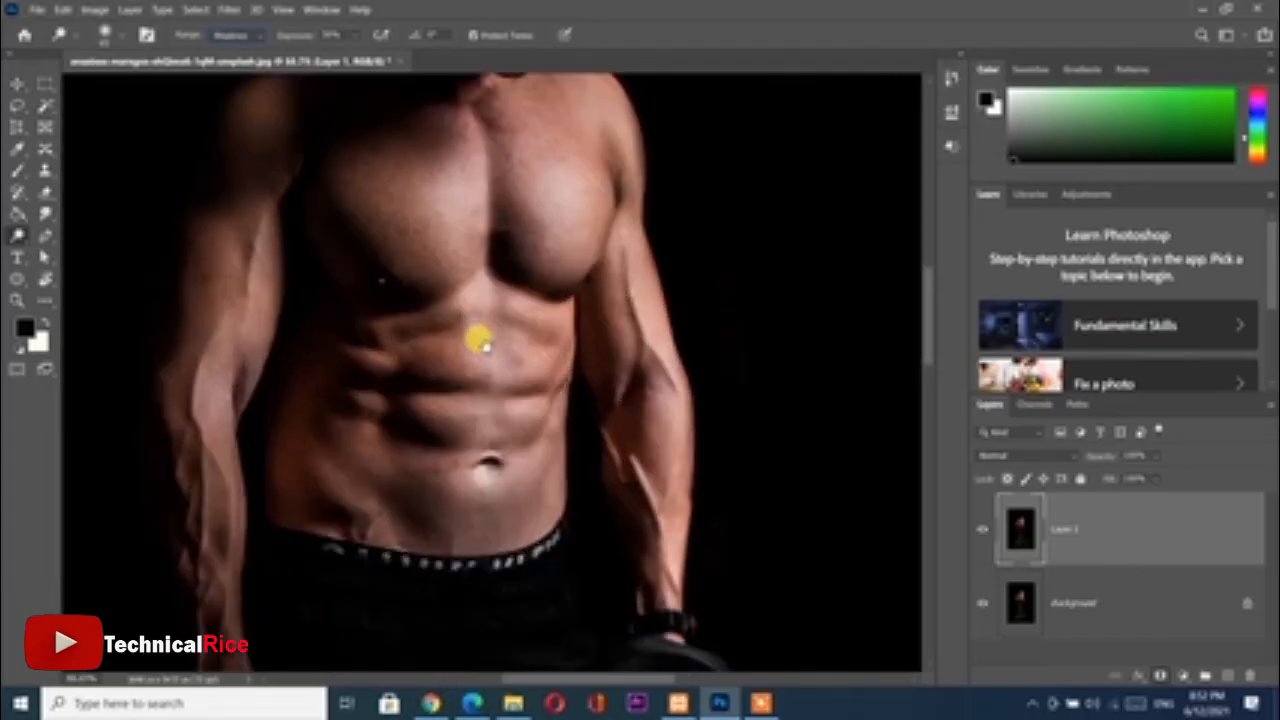
pyautogui.moveTo(482, 343)
pyautogui.mouseDown()
pyautogui.moveTo(484, 402)
pyautogui.moveTo(460, 380)
pyautogui.moveTo(478, 398)
pyautogui.mouseUp()
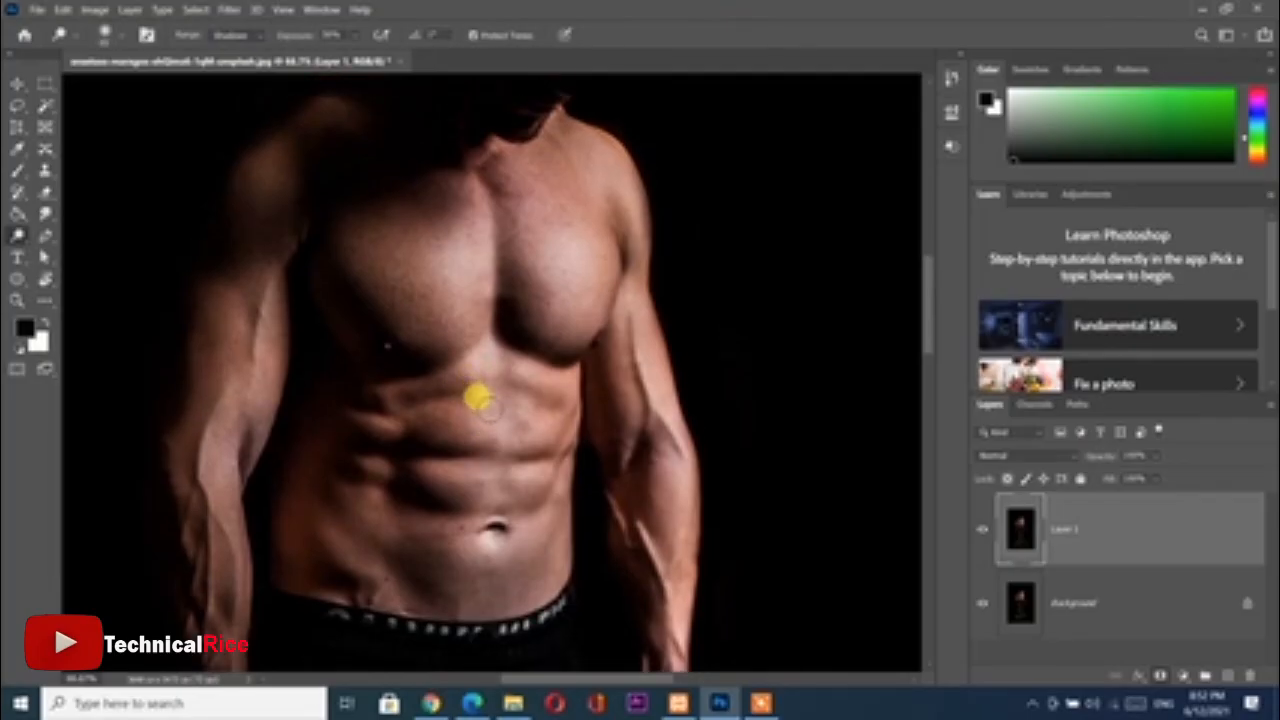
# Try dodging the chest muscle at the image's left at 100% exposure and delete the duplicate layer
pyautogui.press('Left')
pyautogui.press('Left')
pyautogui.press('Left')
pyautogui.press('Left')
pyautogui.press('Left')
pyautogui.press('Left')
pyautogui.press('Left')
pyautogui.press('Left')
pyautogui.press('Left')
pyautogui.press('Left')
pyautogui.press('Left')
pyautogui.press('Left')
pyautogui.hotkey('ctrl', '+')
pyautogui.hotkey('ctrl', '+')
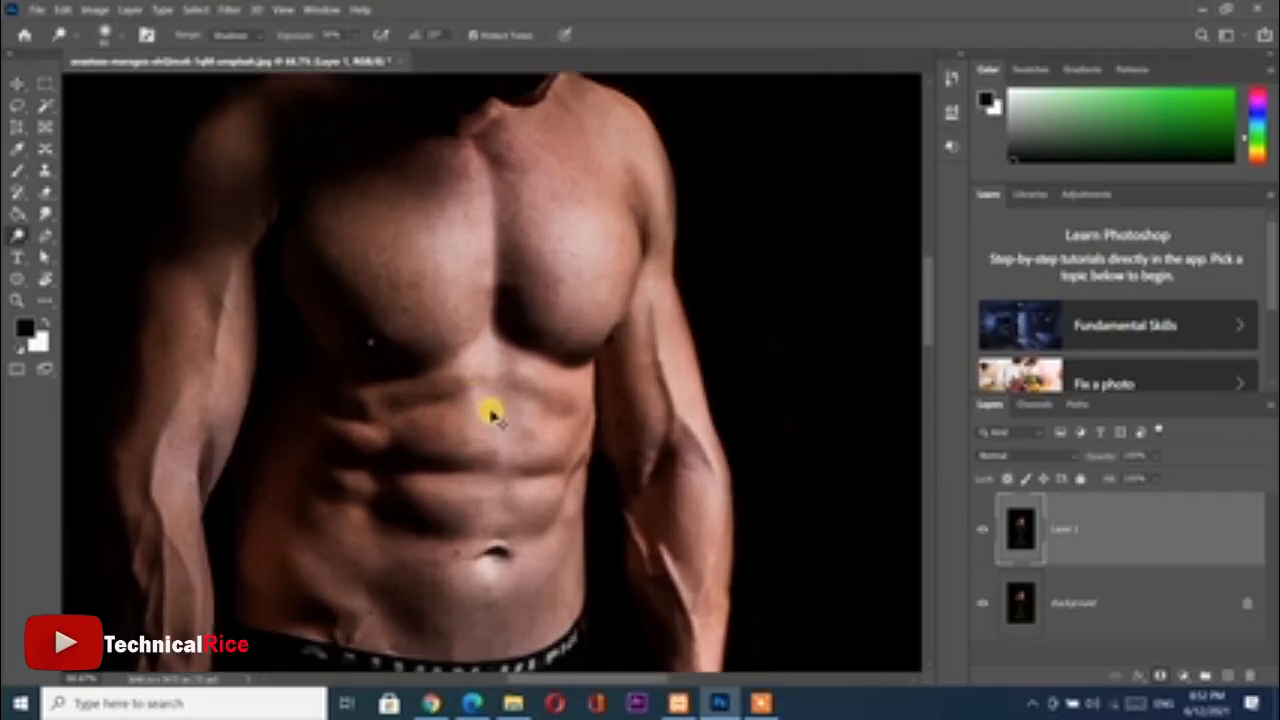
pyautogui.scroll(1, 435, 370)
pyautogui.scroll(2, 435, 370)
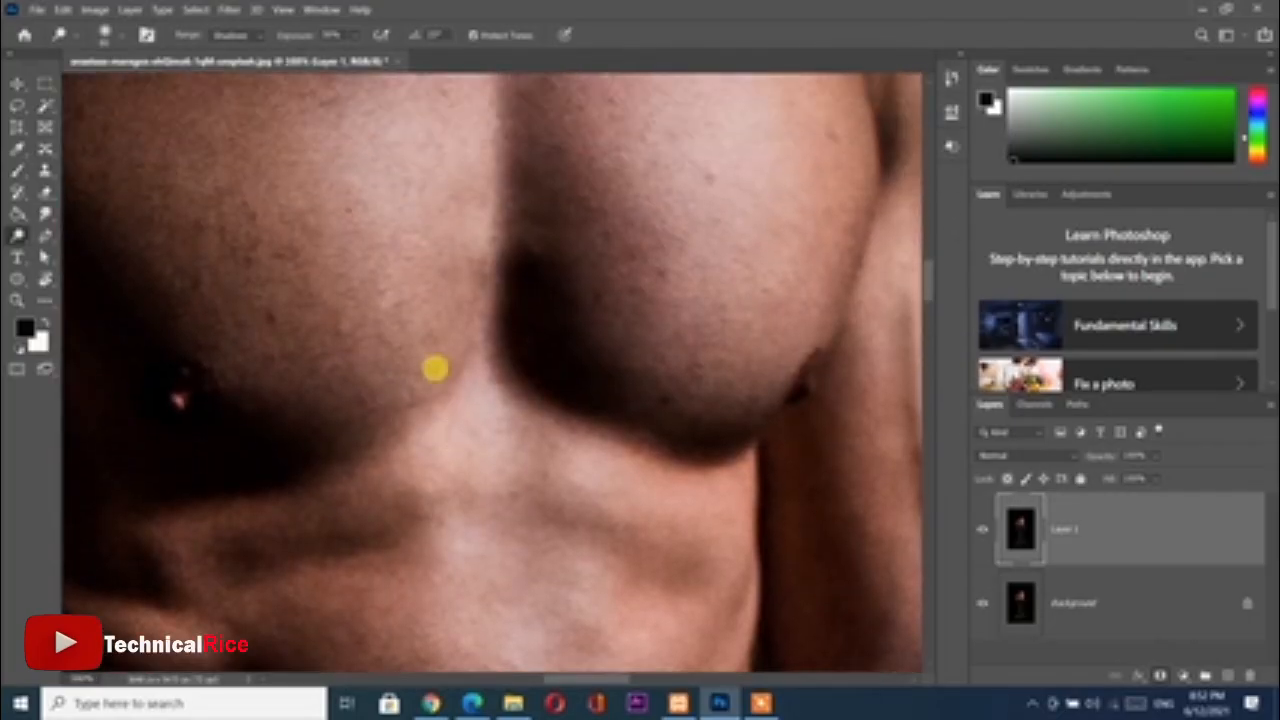
pyautogui.rightClick(25, 233)
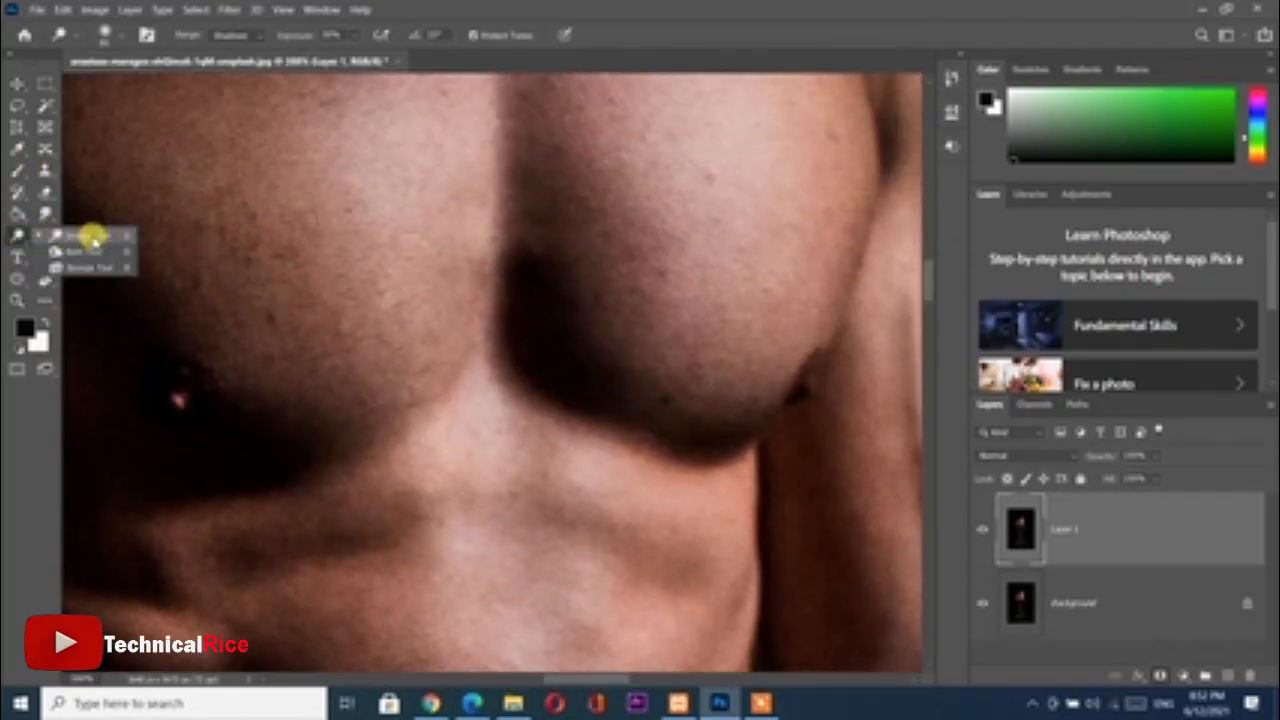
pyautogui.click(91, 247)
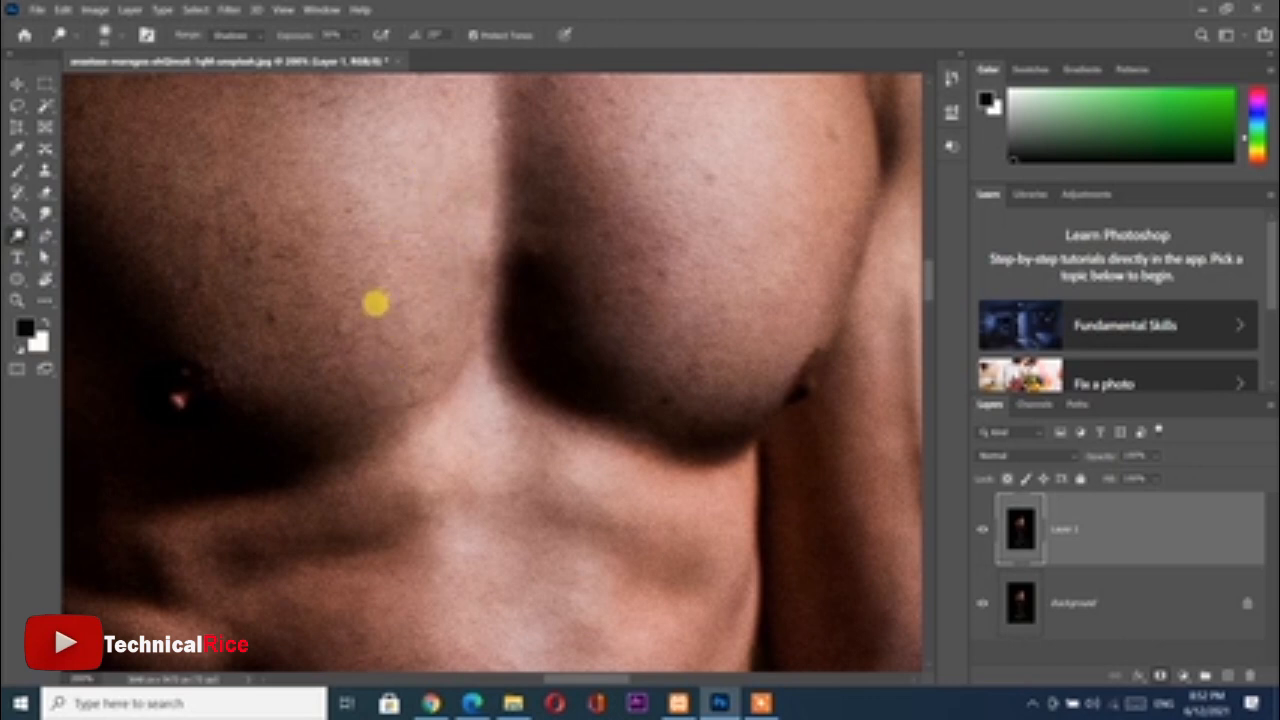
pyautogui.moveTo(292, 34); pyautogui.dragTo(400, 40)
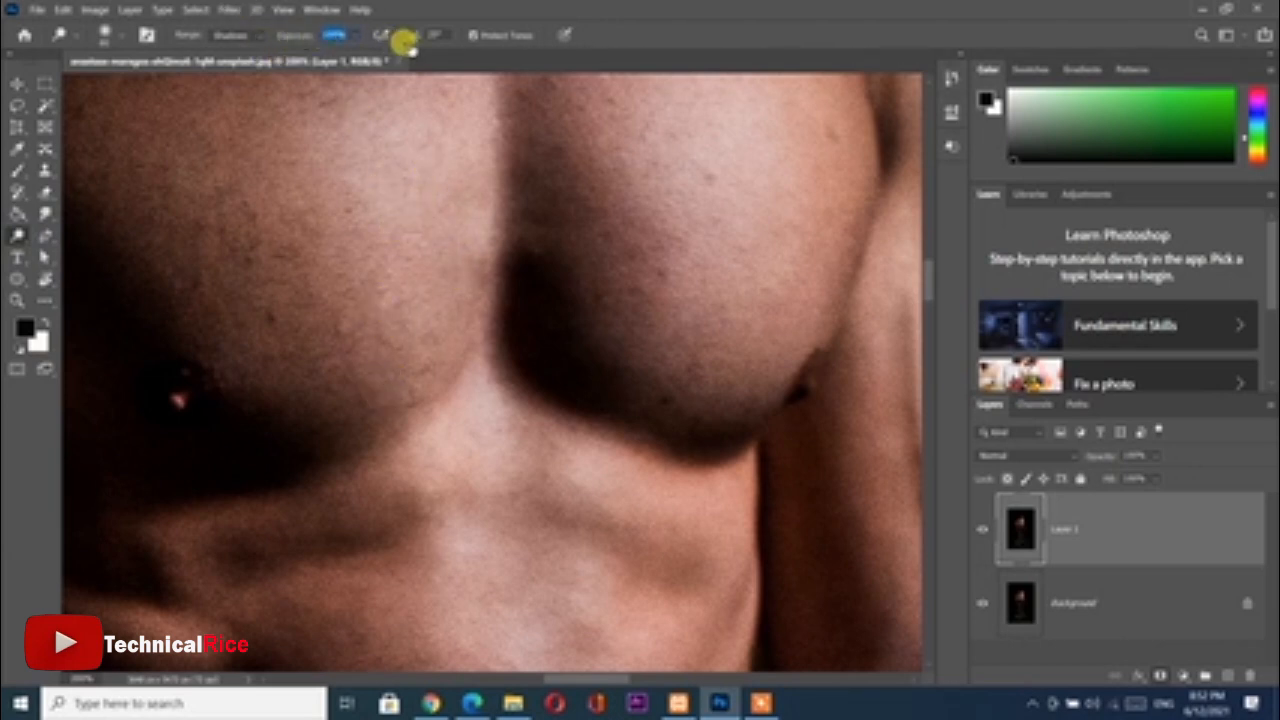
pyautogui.moveTo(366, 140)
pyautogui.mouseDown()
pyautogui.moveTo(364, 248)
pyautogui.moveTo(145, 166)
pyautogui.moveTo(276, 318)
pyautogui.moveTo(274, 389)
pyautogui.moveTo(162, 173)
pyautogui.moveTo(305, 200)
pyautogui.moveTo(288, 262)
pyautogui.moveTo(156, 292)
pyautogui.moveTo(175, 350)
pyautogui.moveTo(93, 161)
pyautogui.moveTo(158, 208)
pyautogui.moveTo(206, 309)
pyautogui.moveTo(68, 276)
pyautogui.moveTo(152, 229)
pyautogui.moveTo(132, 104)
pyautogui.moveTo(276, 164)
pyautogui.moveTo(274, 244)
pyautogui.moveTo(309, 306)
pyautogui.mouseUp()
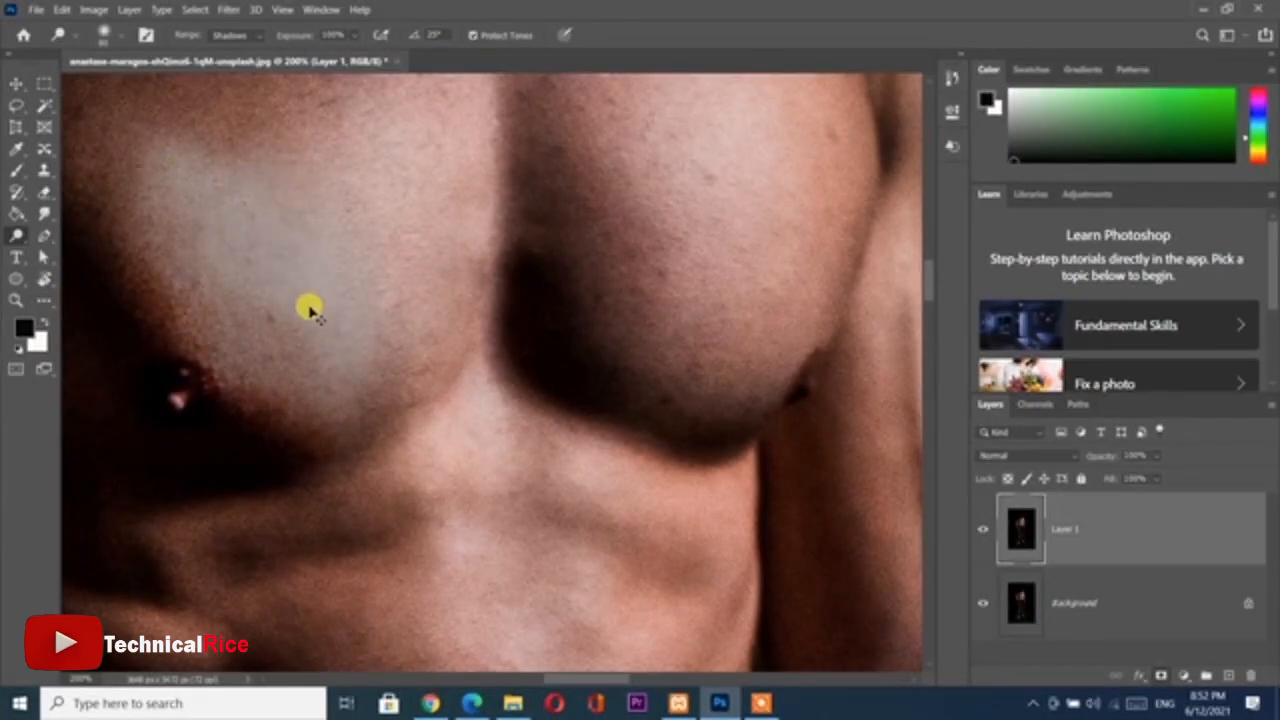
pyautogui.press('Delete')
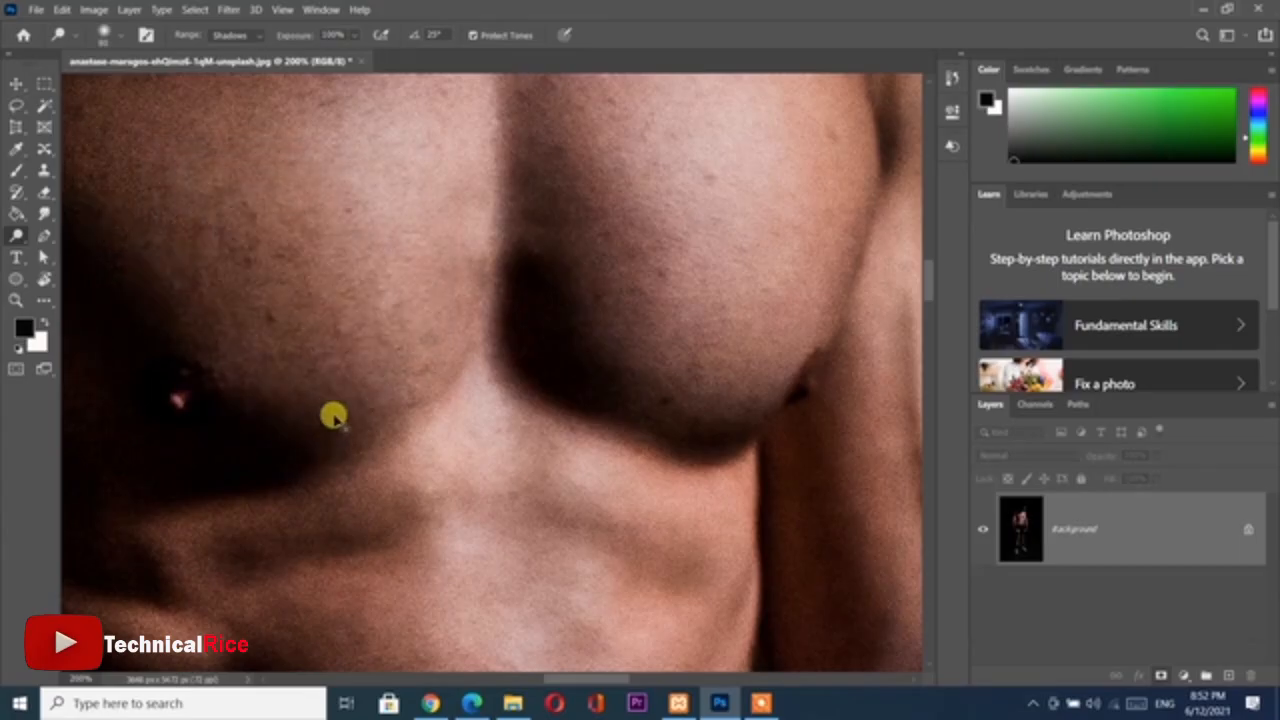
pyautogui.click(1225, 676)
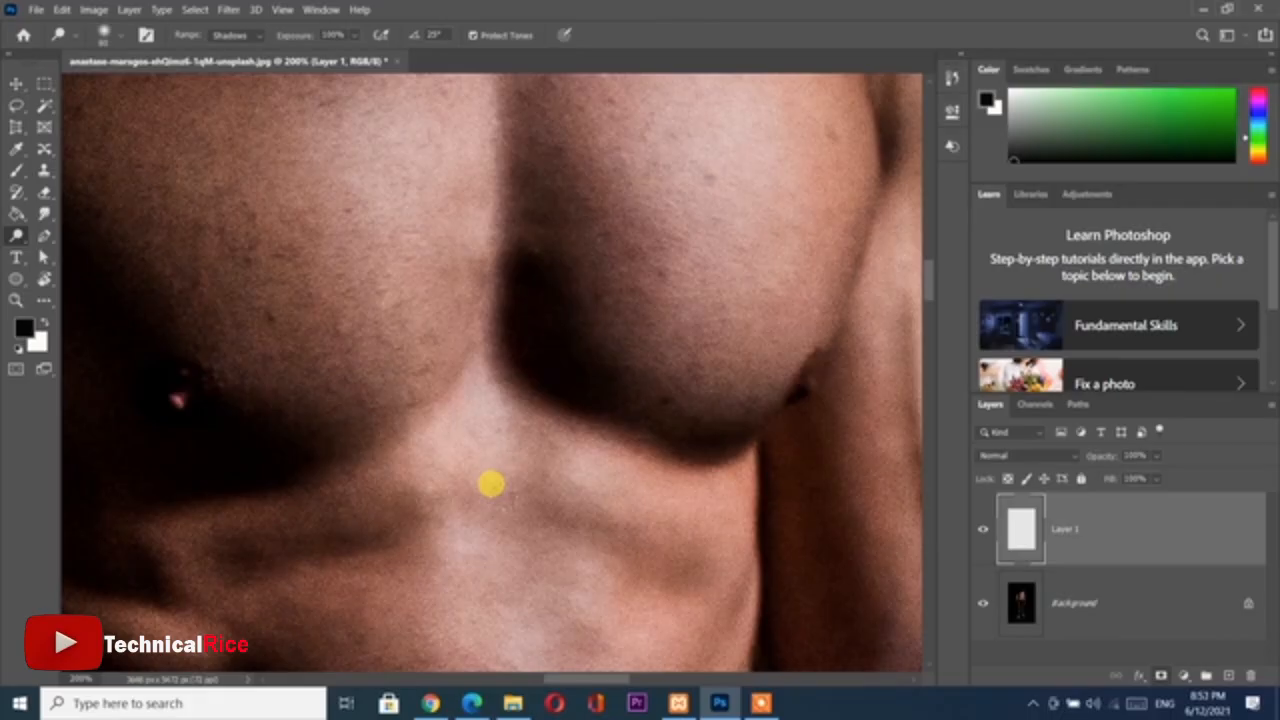
pyautogui.scroll(-4, 491, 484)
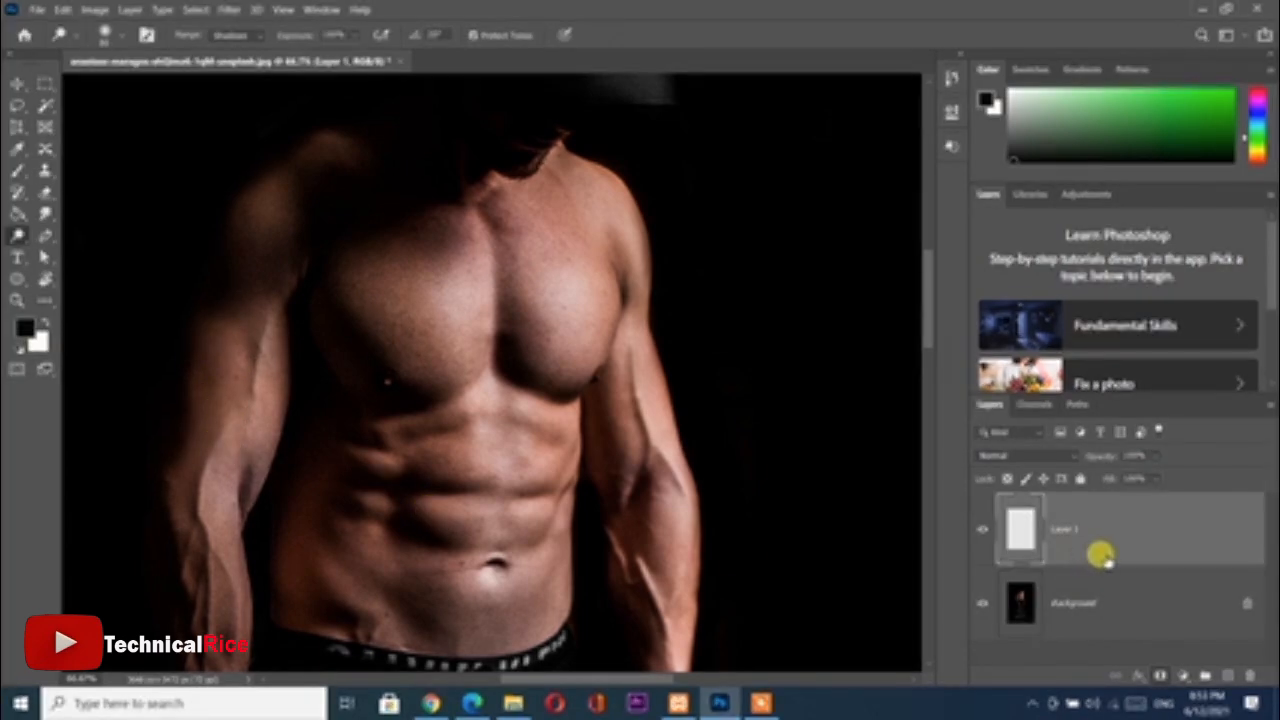
pyautogui.hotkey('ctrl', 'e')
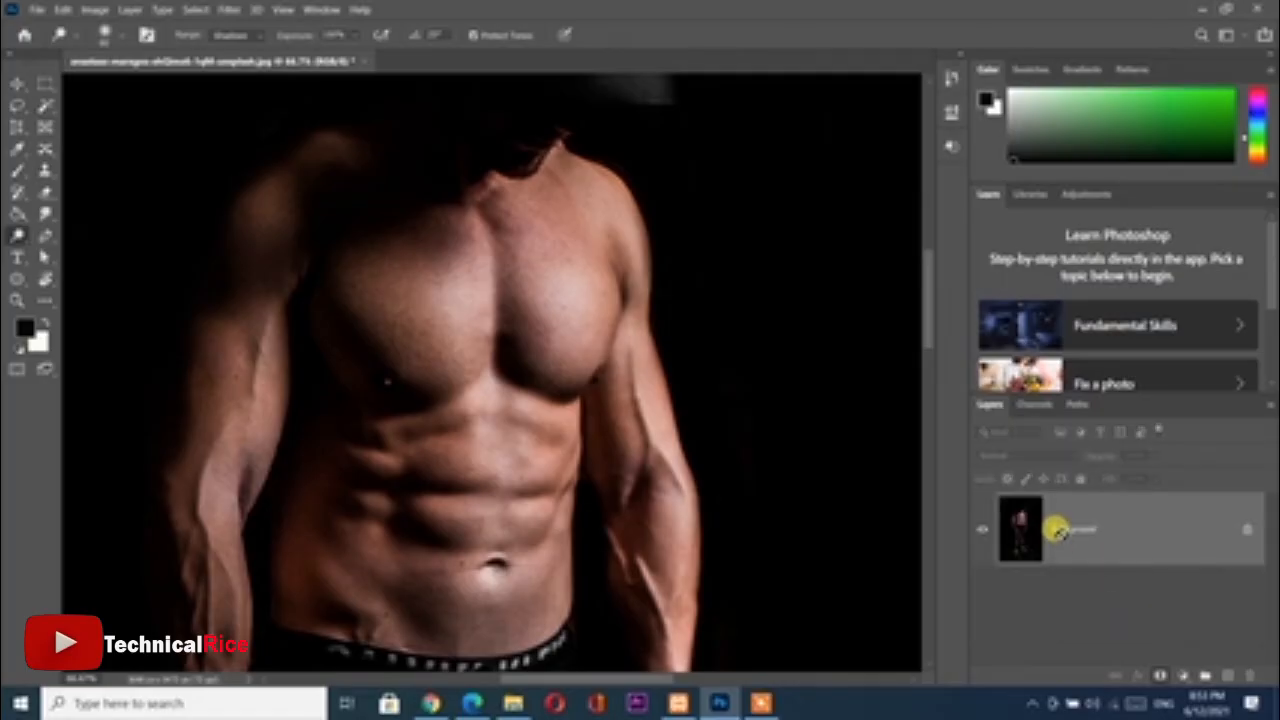
# Duplicate the Background layer and lower the Dodge tool's exposure to 24%
pyautogui.hotkey('ctrl', 'j')
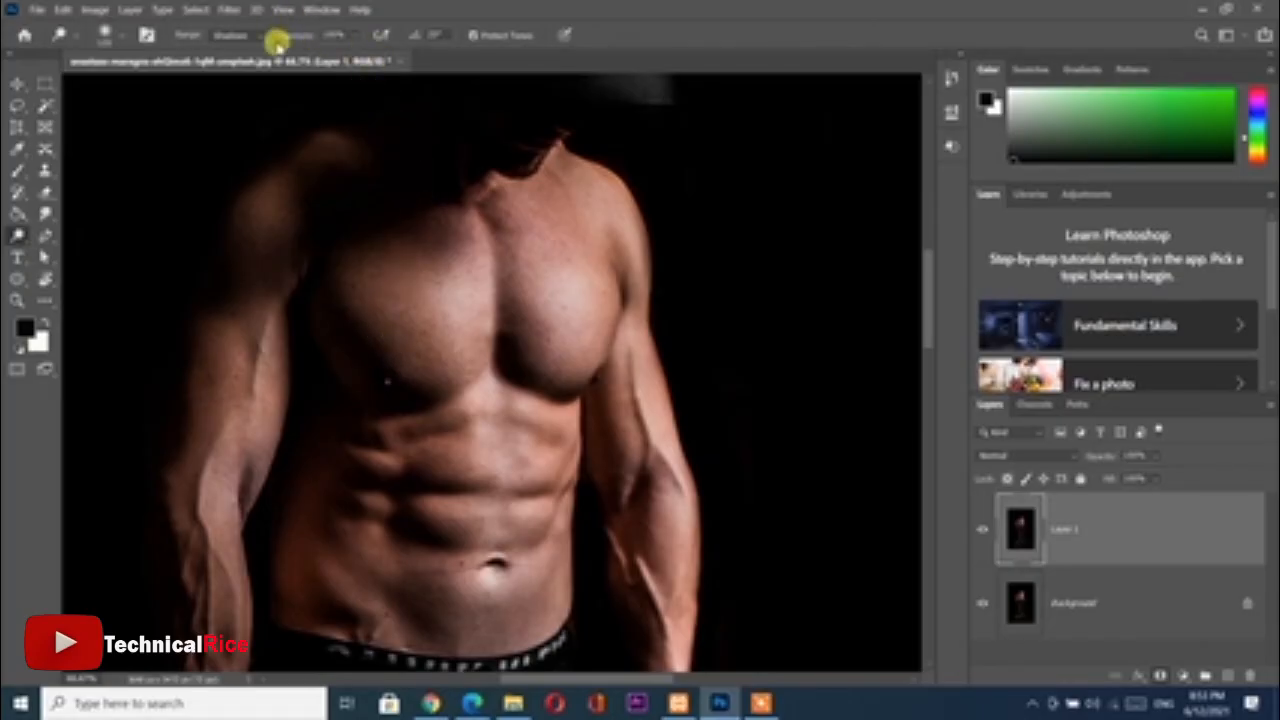
pyautogui.moveTo(296, 36); pyautogui.dragTo(246, 38)
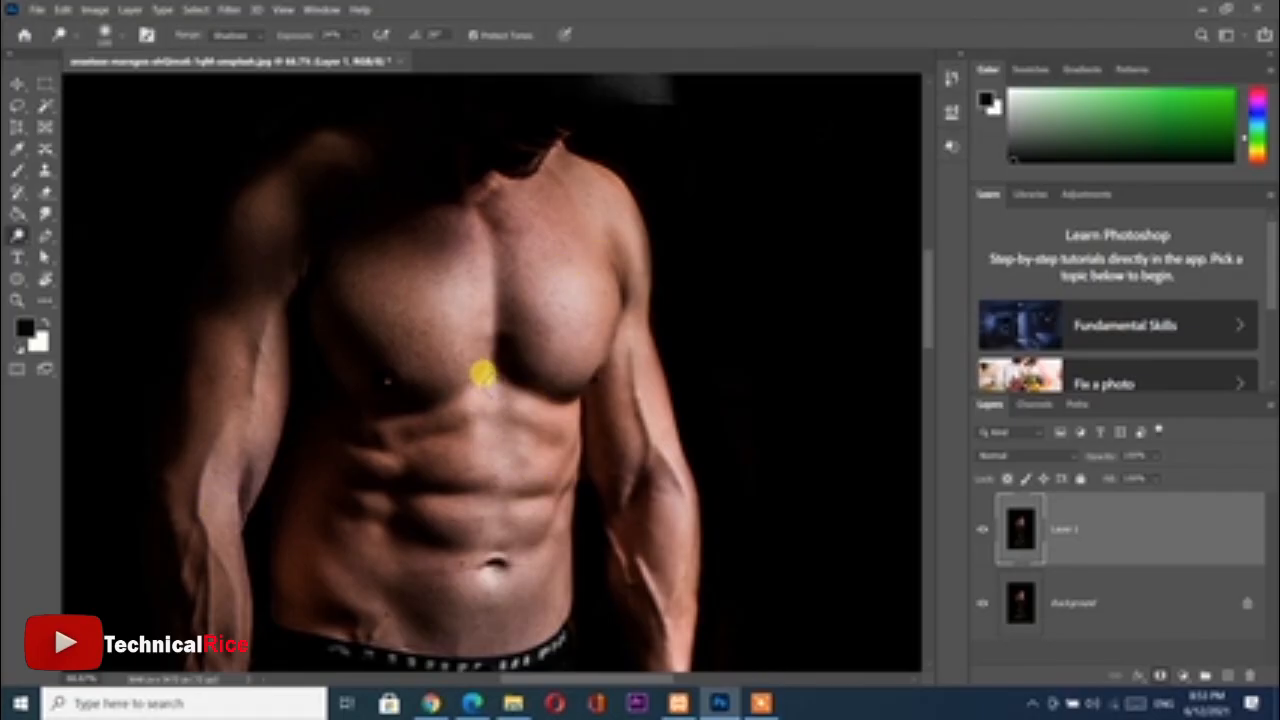
# Dodge the lower chest and abdominal muscles on Layer 1 with a 45 px brush at 24% exposure
pyautogui.hotkey('ctrl', '+')
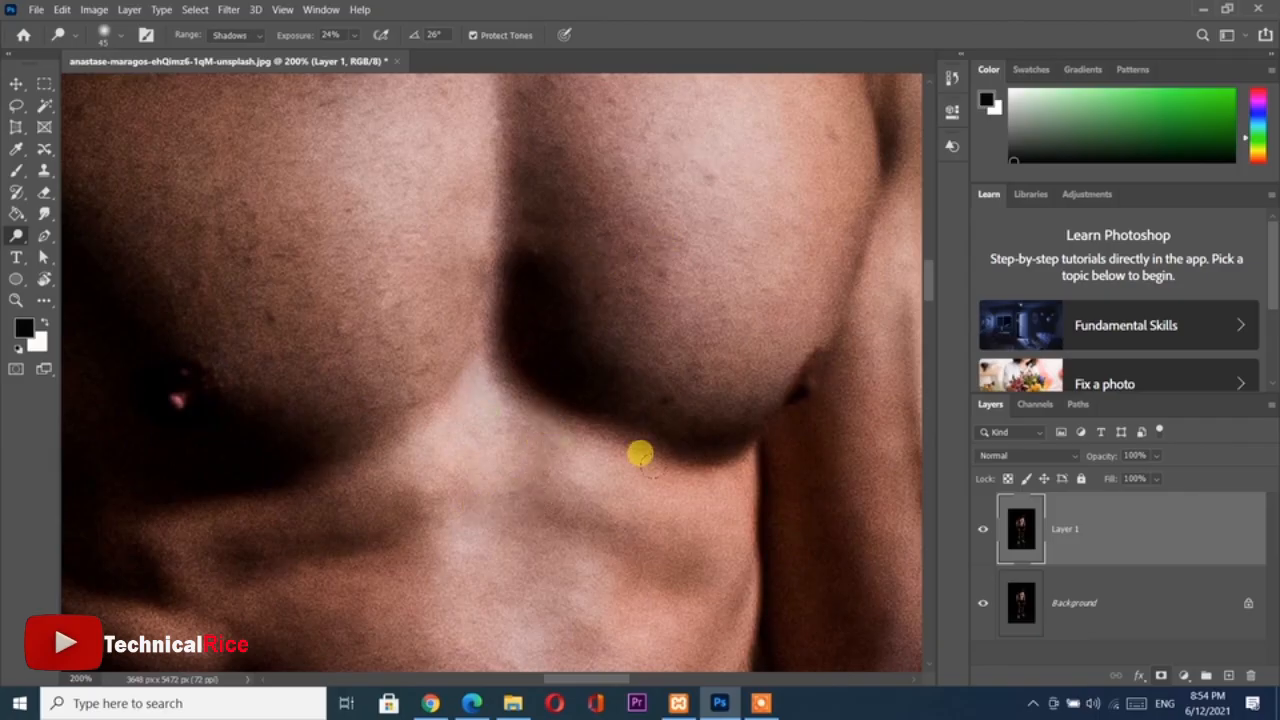
pyautogui.scroll(-5, 541, 406)
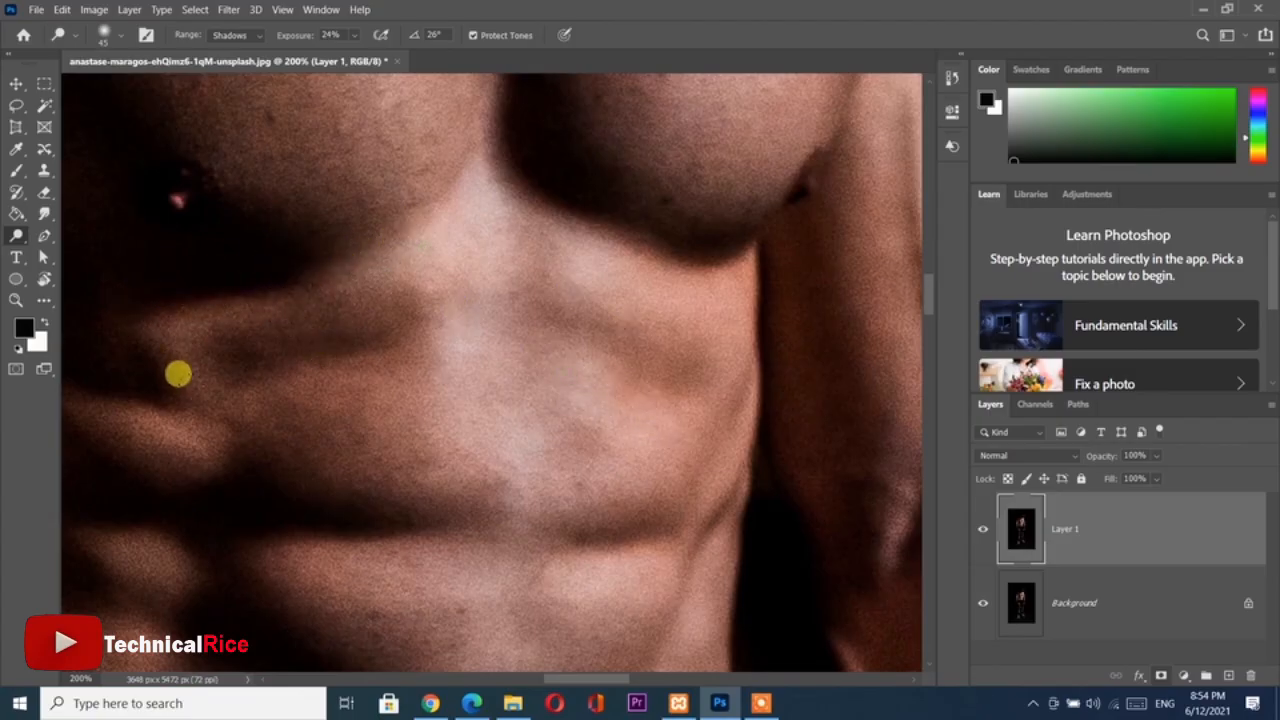
pyautogui.scroll(-2, 414, 371)
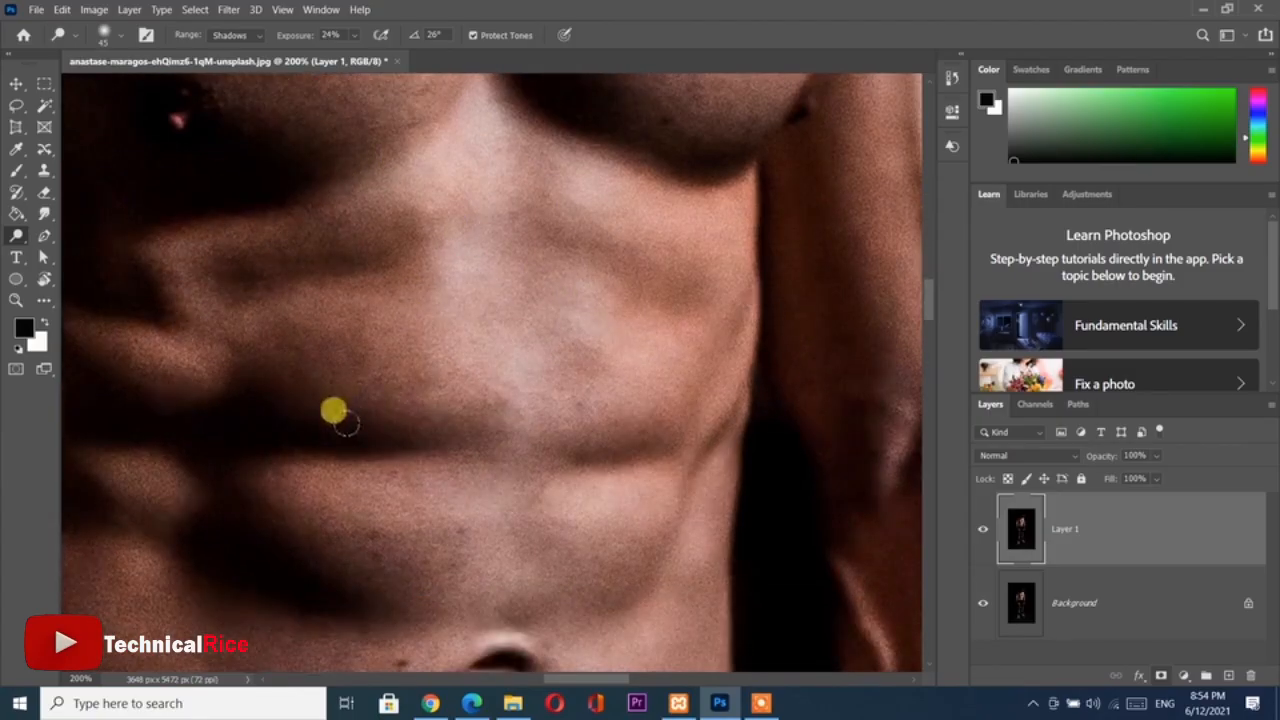
pyautogui.moveTo(320, 386); pyautogui.dragTo(520, 344)
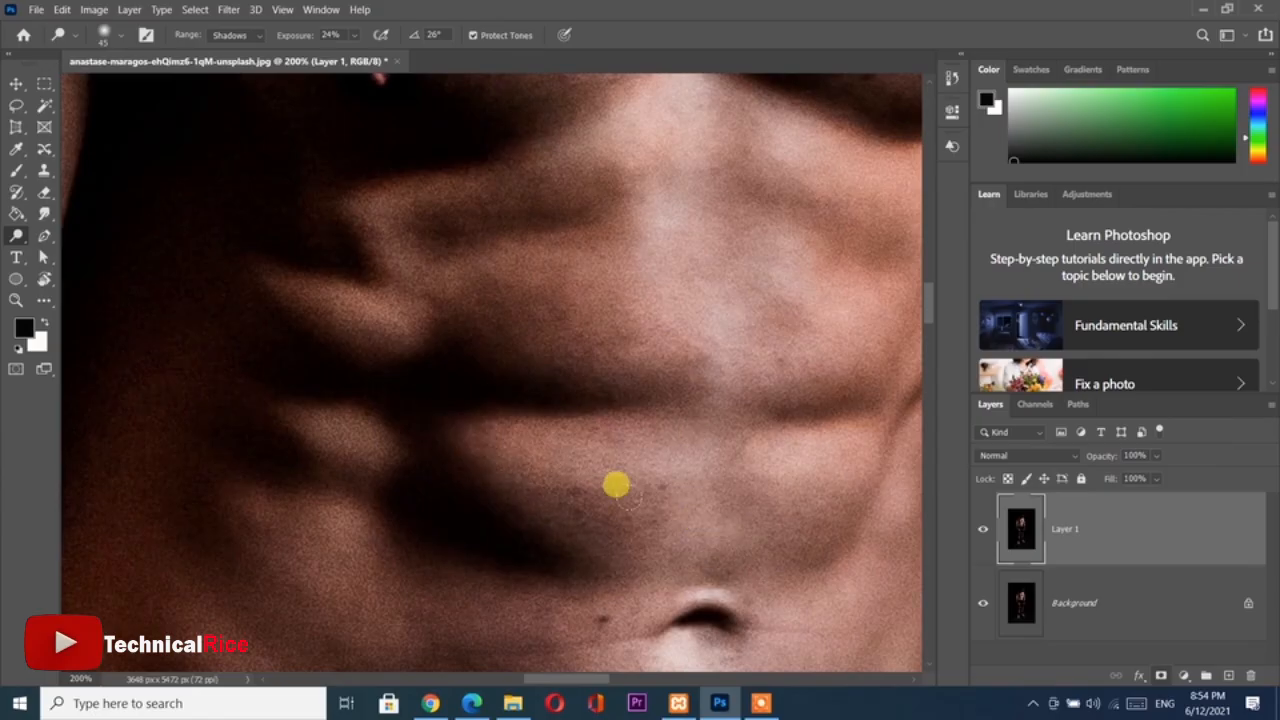
pyautogui.moveTo(688, 500); pyautogui.dragTo(537, 417)
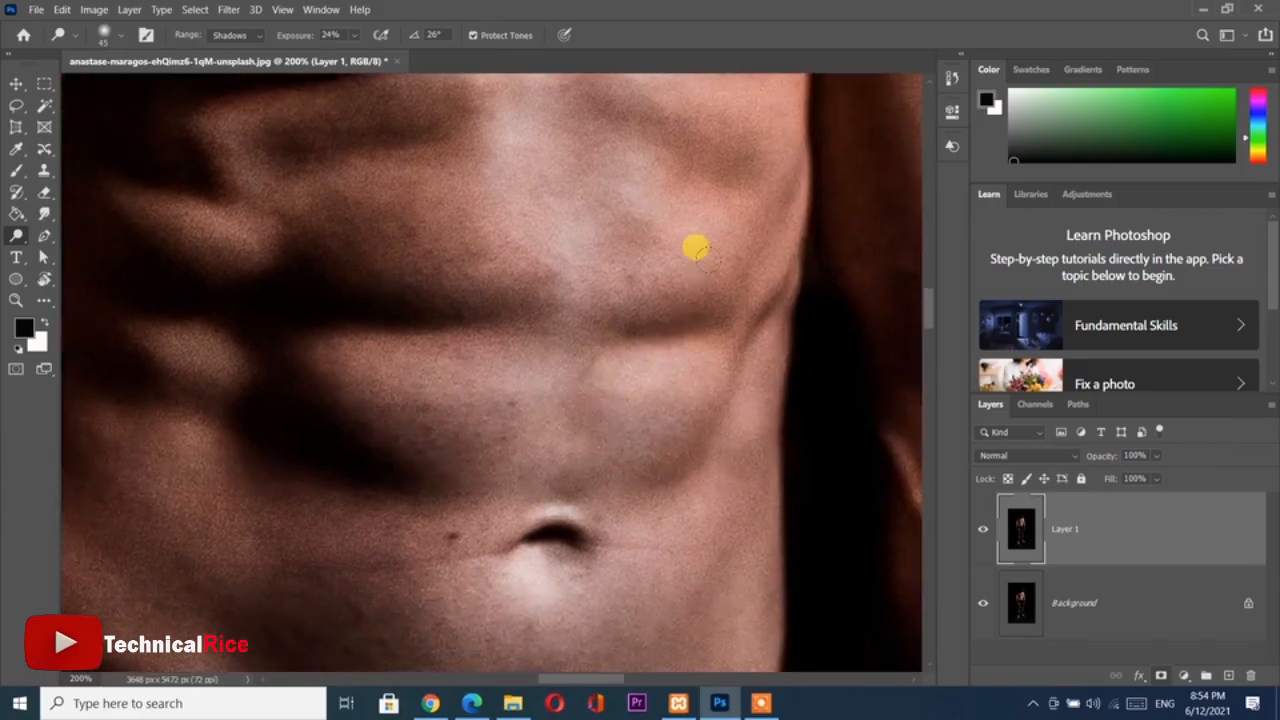
pyautogui.scroll(-2, 675, 335)
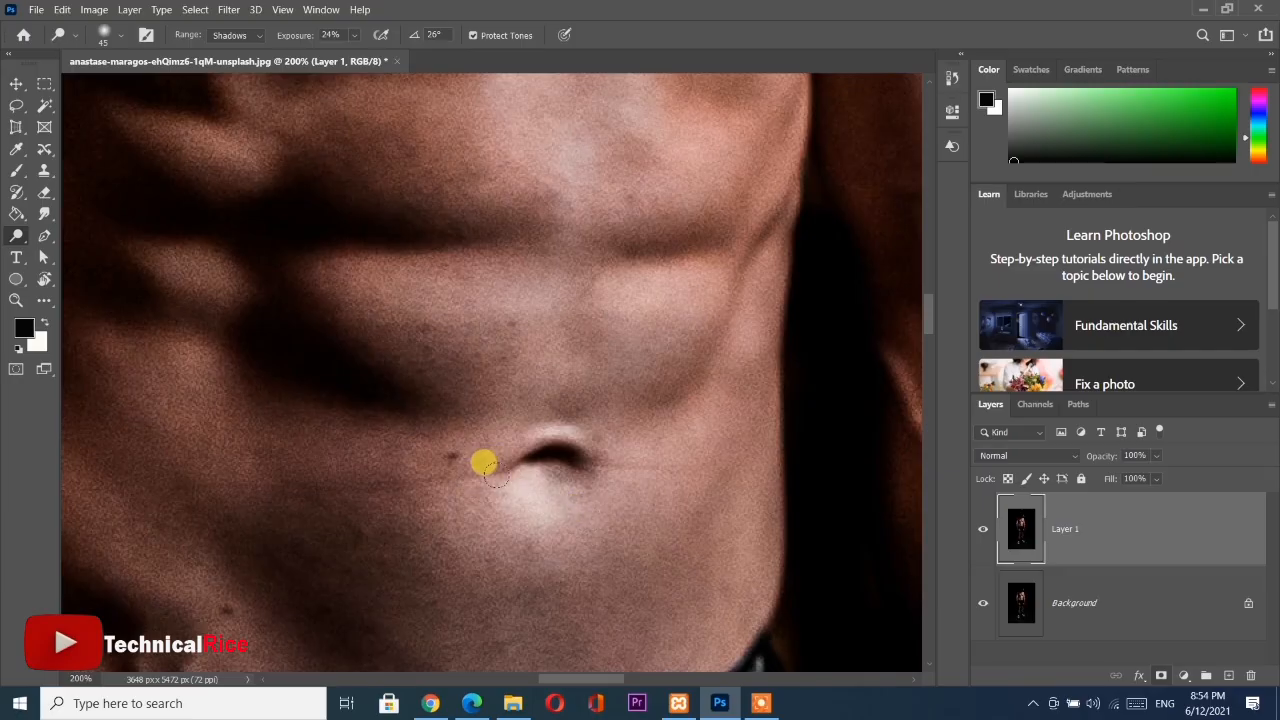
pyautogui.scroll(-5, 488, 488)
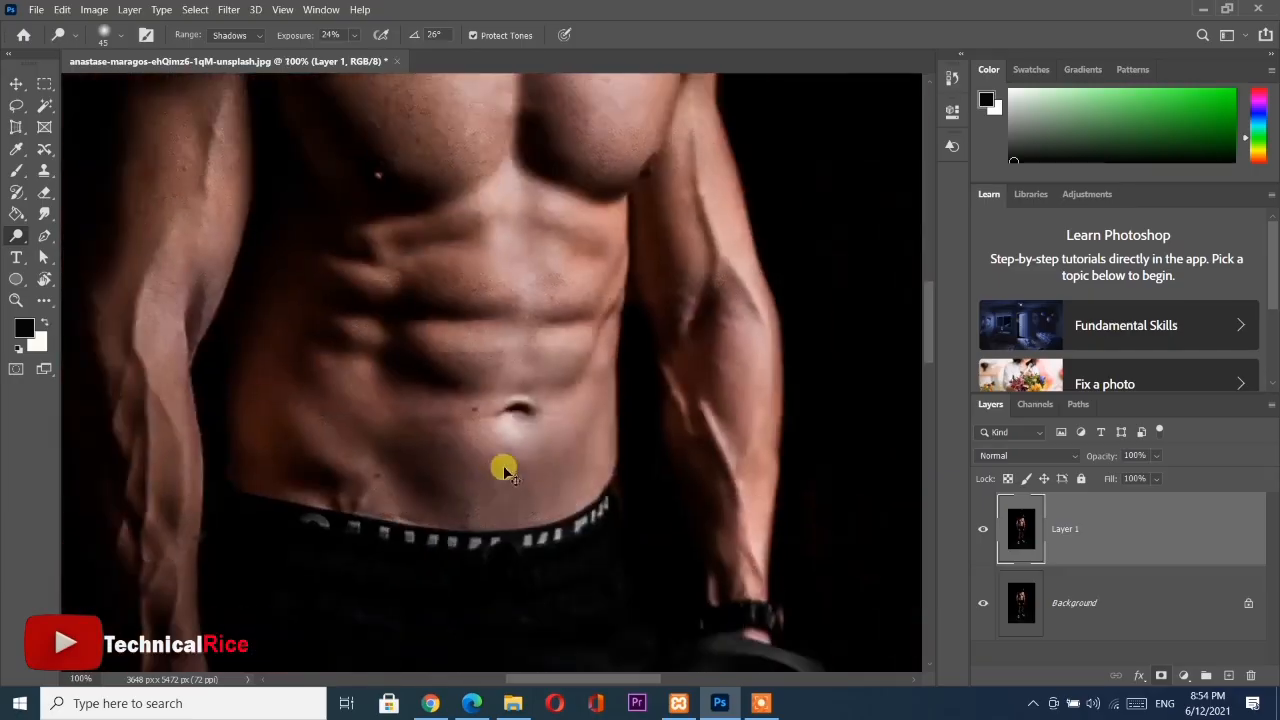
pyautogui.scroll(1, 500, 366)
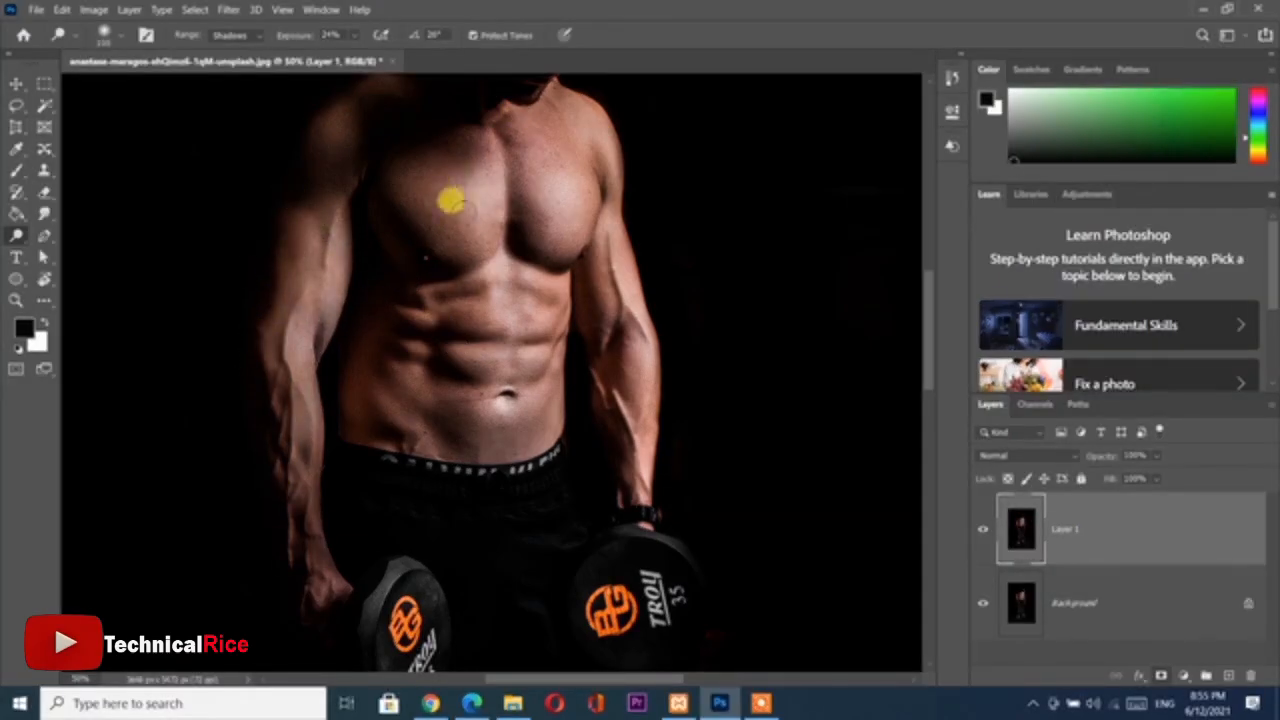
# Enlarge the Dodge brush and lighten the upper chest, the side of the torso and the forearm at the image's right
pyautogui.moveTo(527, 168)
pyautogui.mouseDown()
pyautogui.moveTo(531, 78)
pyautogui.moveTo(530, 171)
pyautogui.mouseUp()
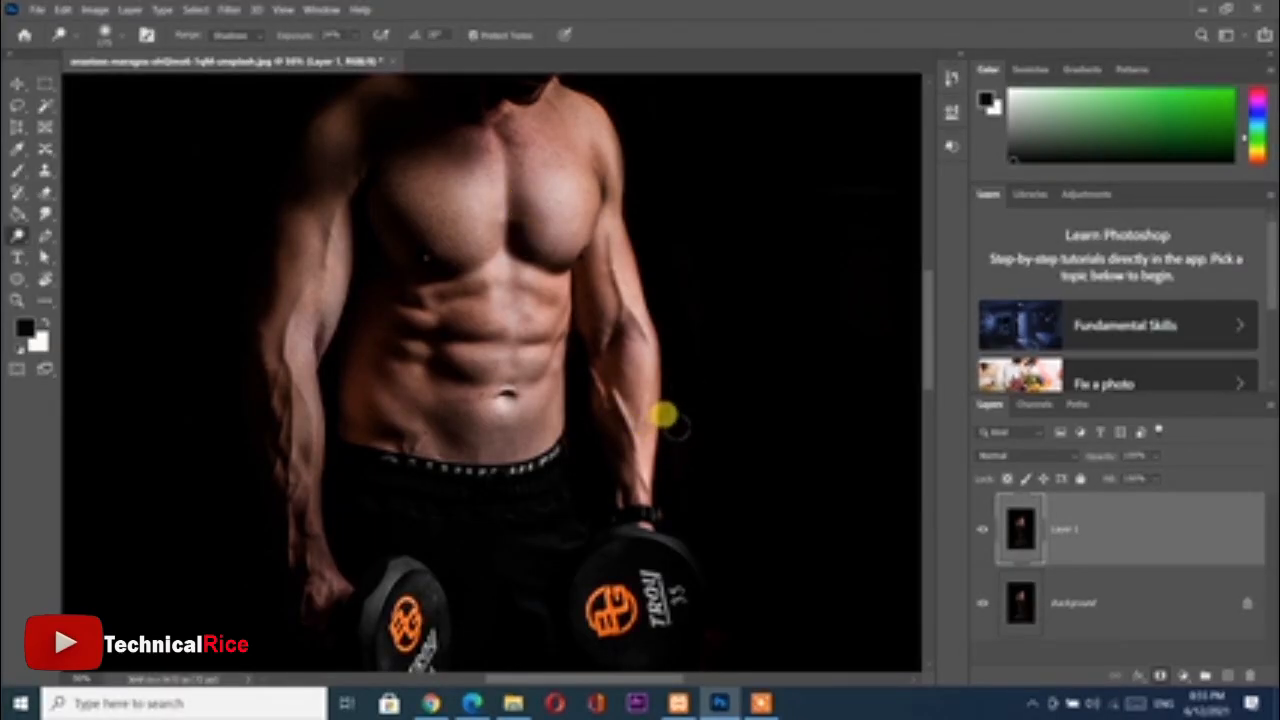
pyautogui.scroll(-2, 675, 425)
pyautogui.scroll(4, 685, 425)
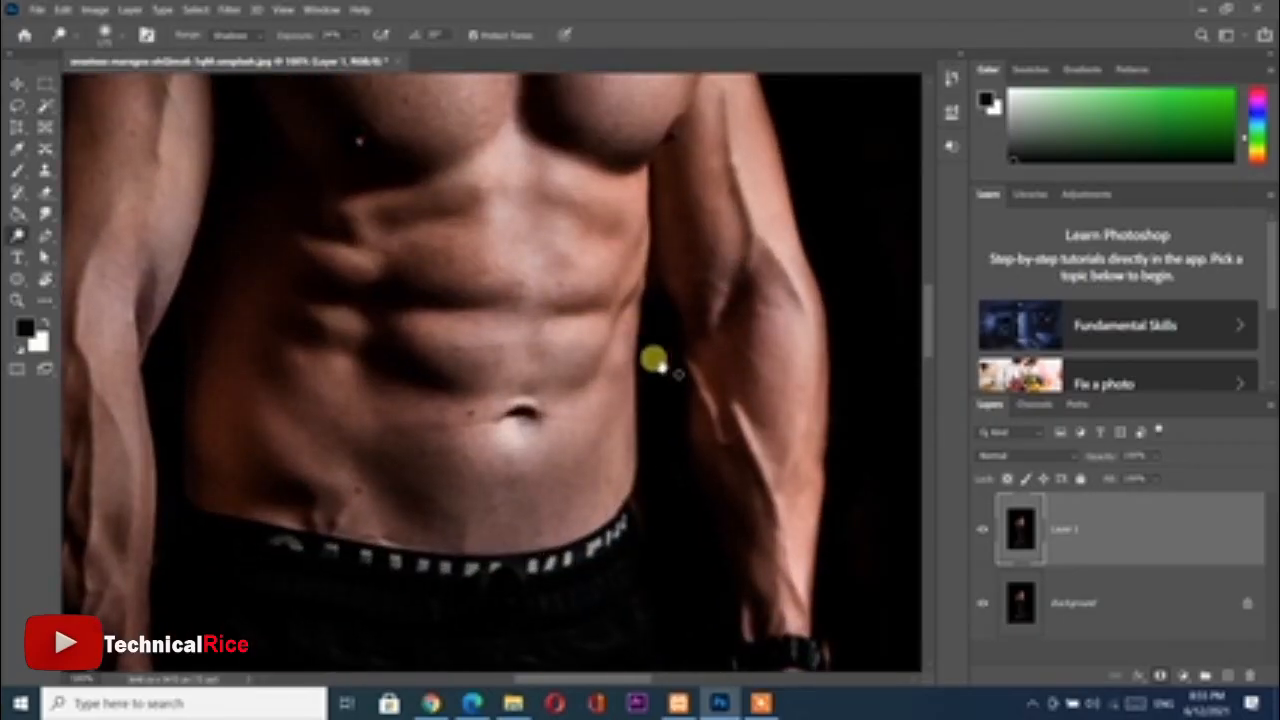
pyautogui.moveTo(654, 360); pyautogui.dragTo(571, 354)
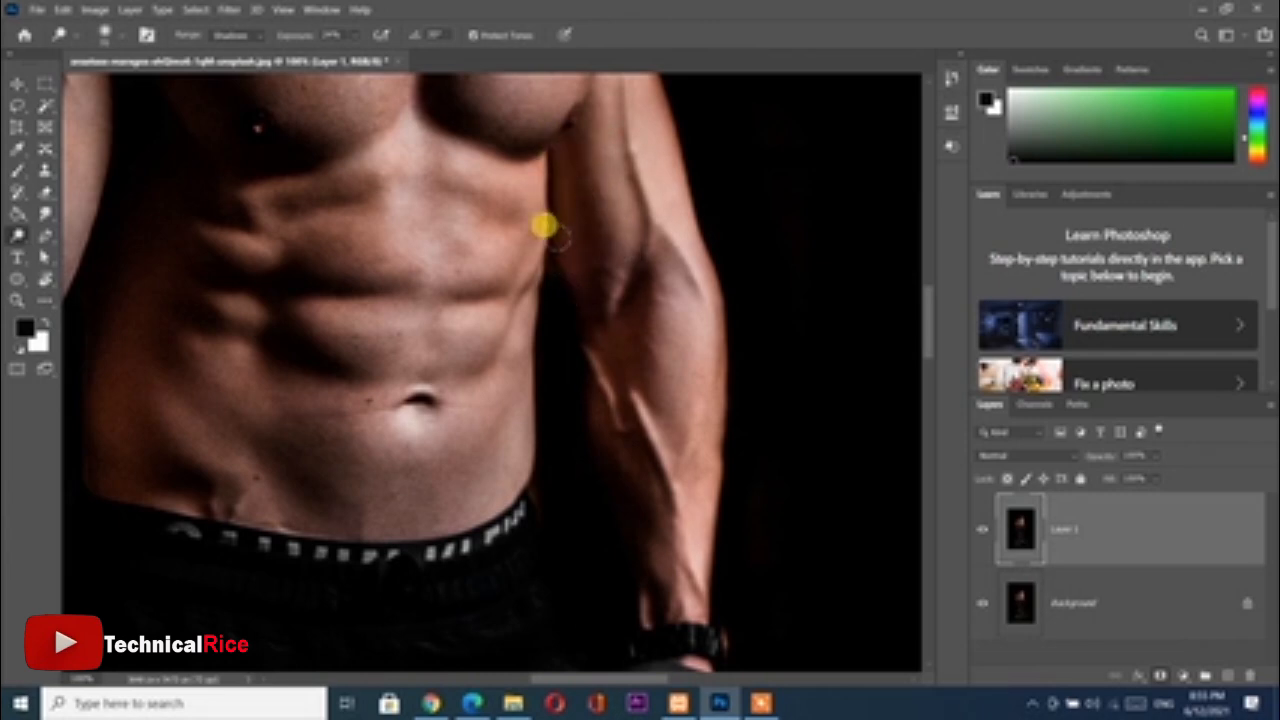
# Lower the Dodge exposure to 7% and gently lighten the shadowed shoulder and upper arm at the image's left
pyautogui.moveTo(539, 141); pyautogui.dragTo(543, 543)
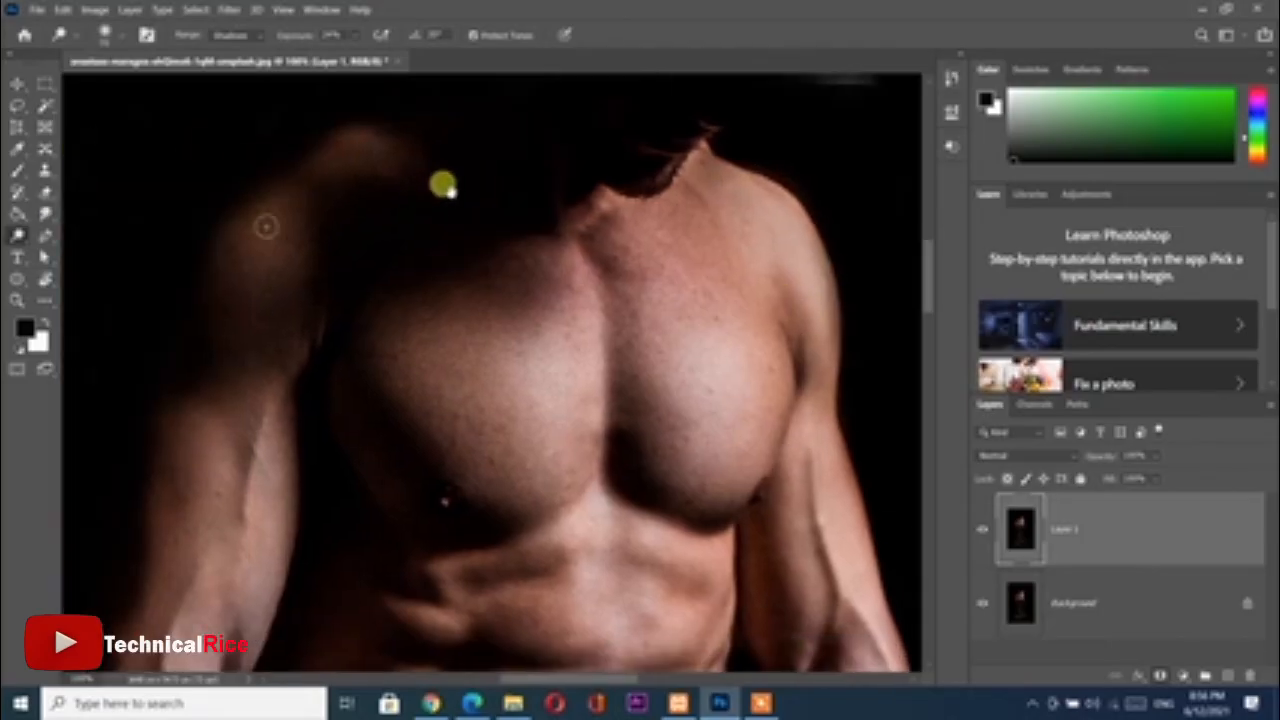
pyautogui.moveTo(143, 186); pyautogui.dragTo(443, 186)
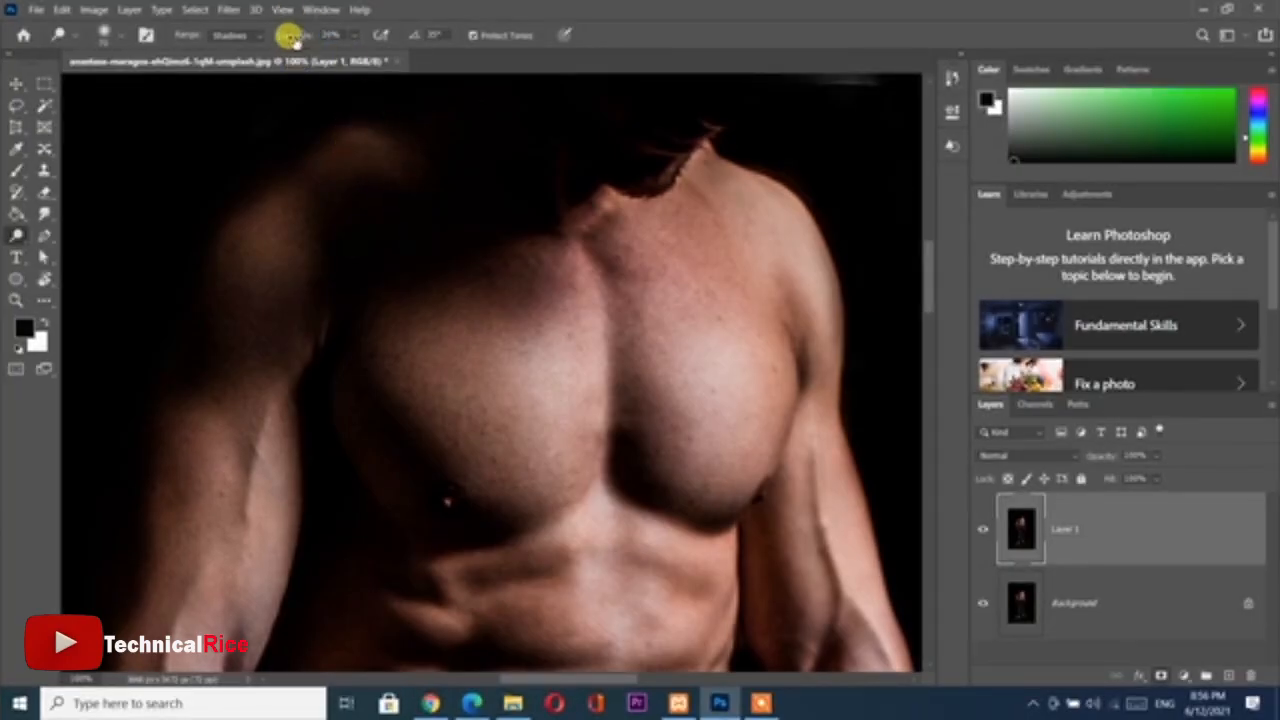
pyautogui.moveTo(294, 41); pyautogui.dragTo(275, 41)
pyautogui.moveTo(359, 139)
pyautogui.mouseDown()
pyautogui.moveTo(329, 171)
pyautogui.moveTo(342, 129)
pyautogui.moveTo(332, 163)
pyautogui.moveTo(239, 251)
pyautogui.moveTo(289, 209)
pyautogui.moveTo(276, 314)
pyautogui.mouseUp()
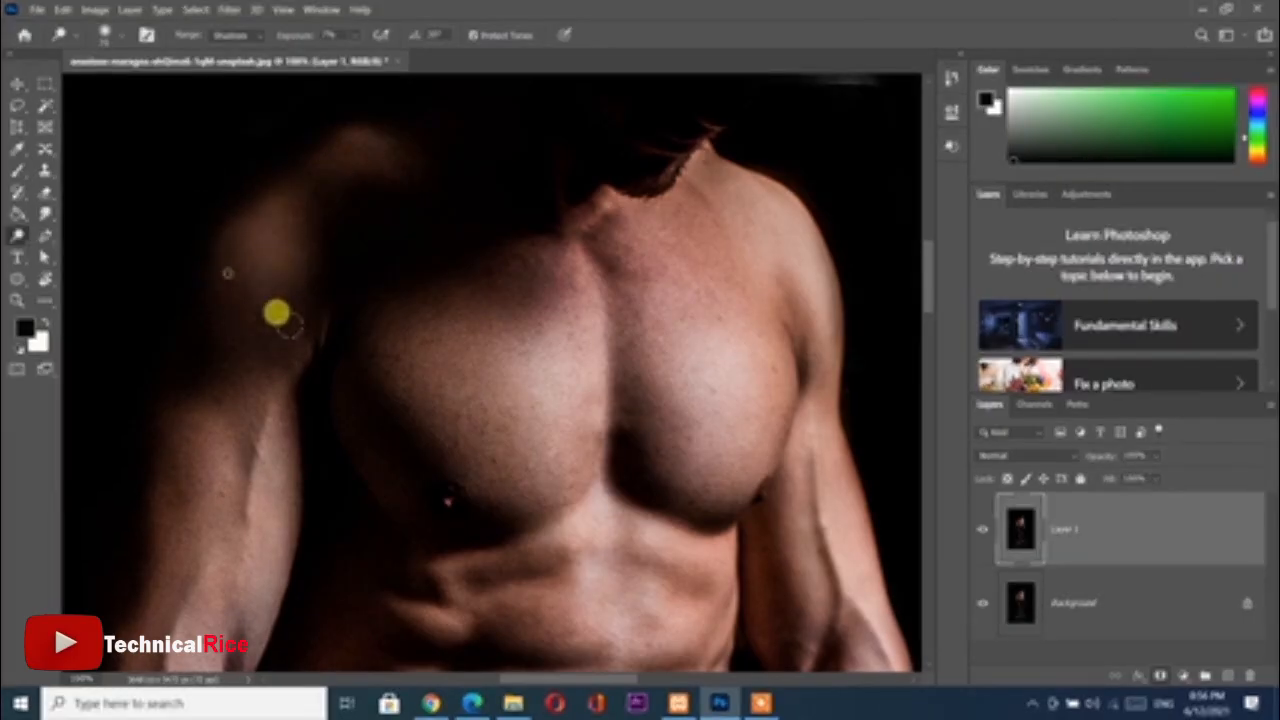
pyautogui.hotkey('ctrl', '-')
pyautogui.hotkey('ctrl', '-')
pyautogui.hotkey('ctrl', '-')
pyautogui.hotkey('ctrl', '-')
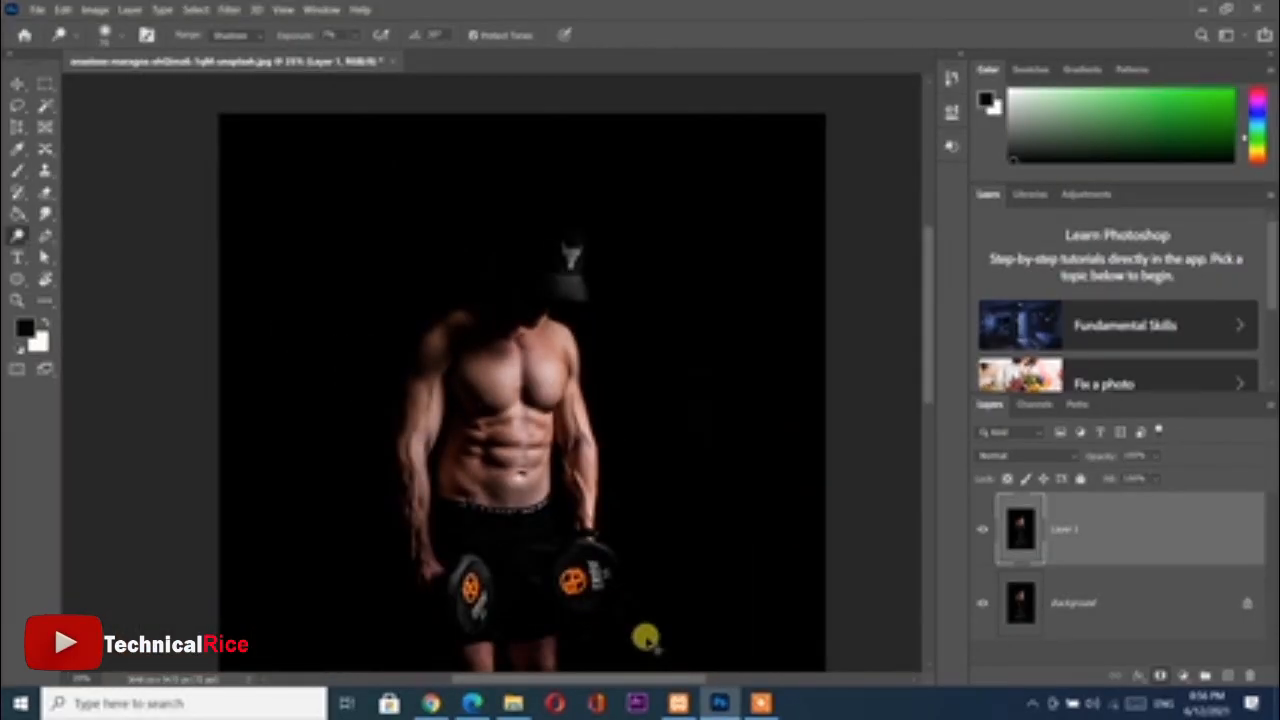
# Raise the Dodge exposure to 81% and brighten the cap's bull logo, crown and brim
pyautogui.hotkey('ctrl', '+')
pyautogui.hotkey('ctrl', '+')
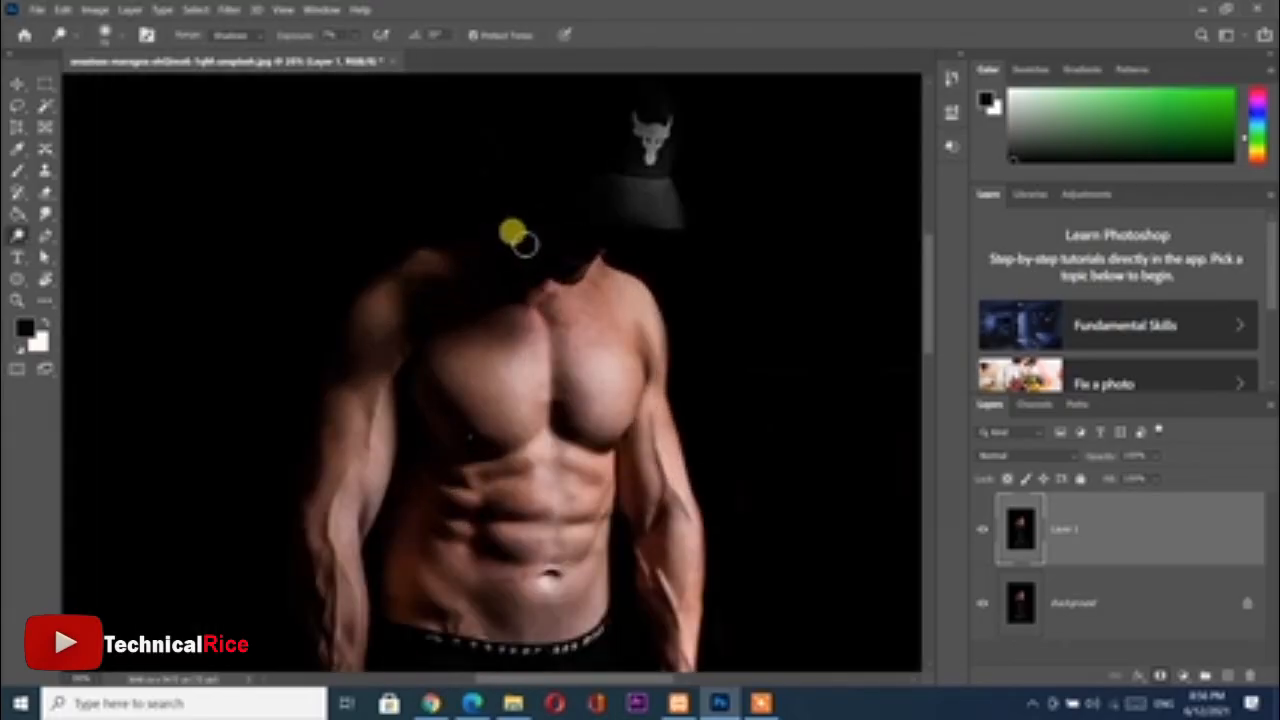
pyautogui.moveTo(537, 214); pyautogui.dragTo(492, 335)
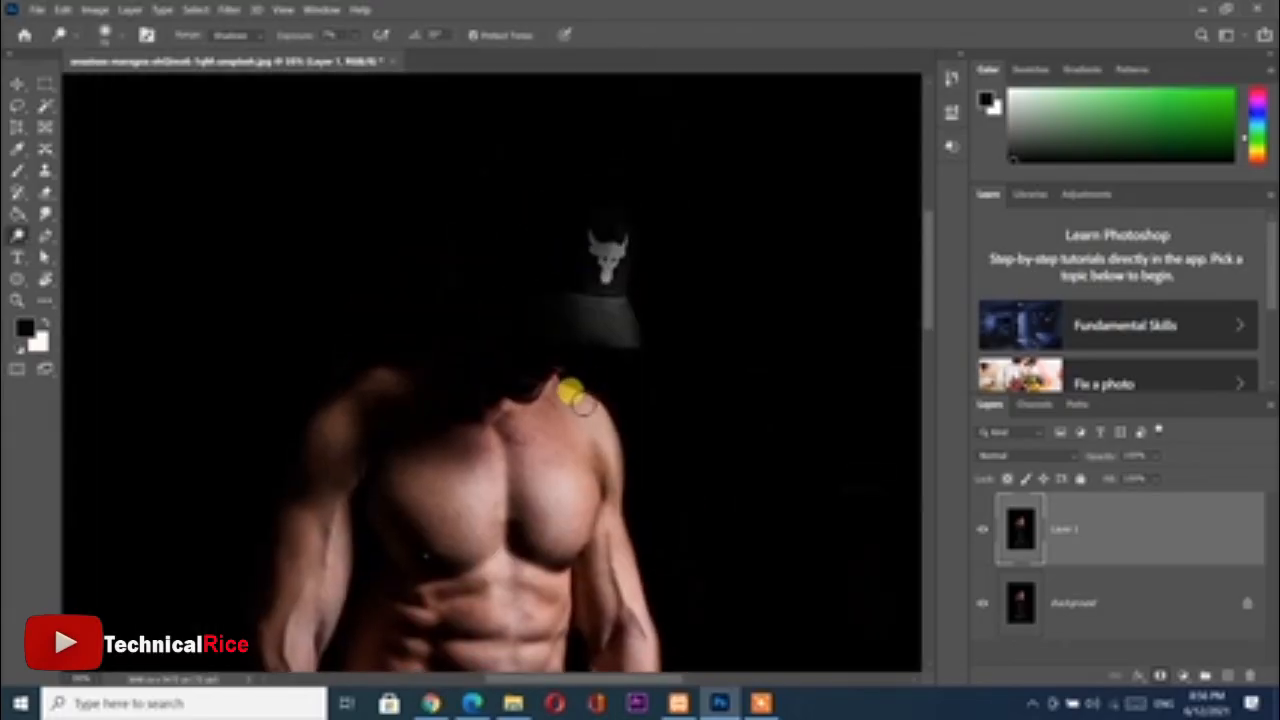
pyautogui.hotkey('ctrl', '+')
pyautogui.hotkey('ctrl', '+')
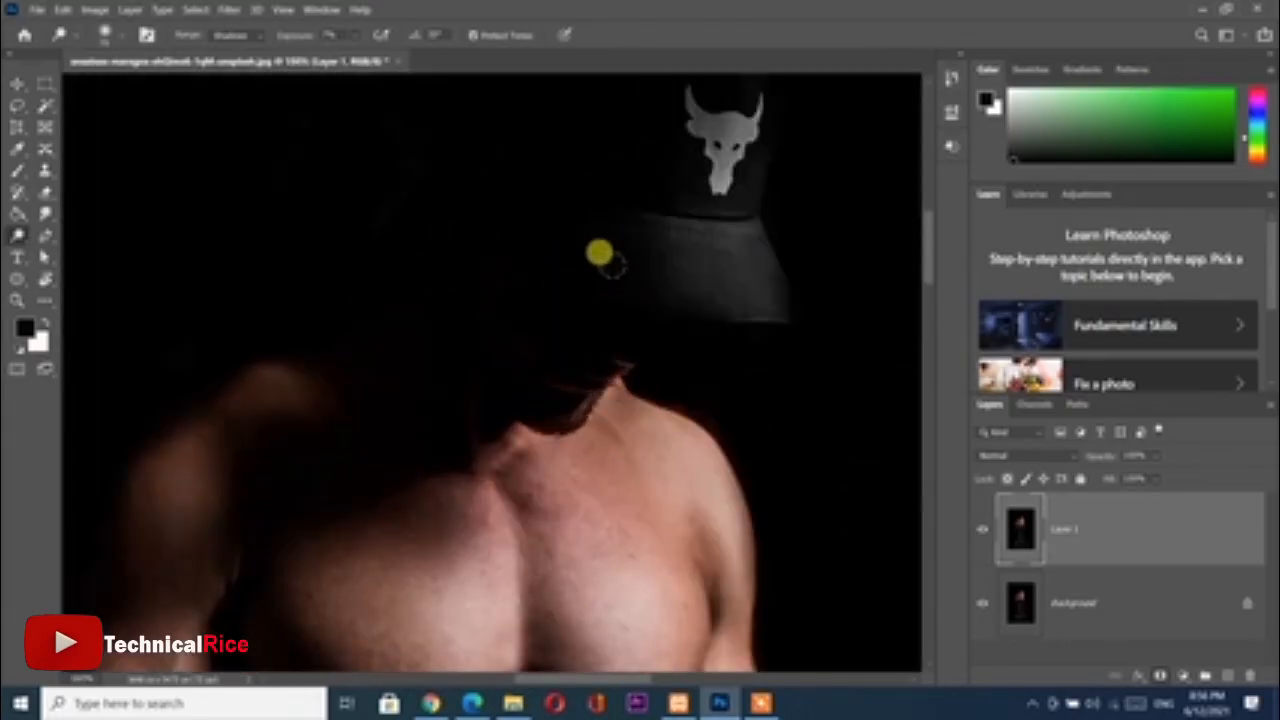
pyautogui.moveTo(628, 251); pyautogui.dragTo(566, 324)
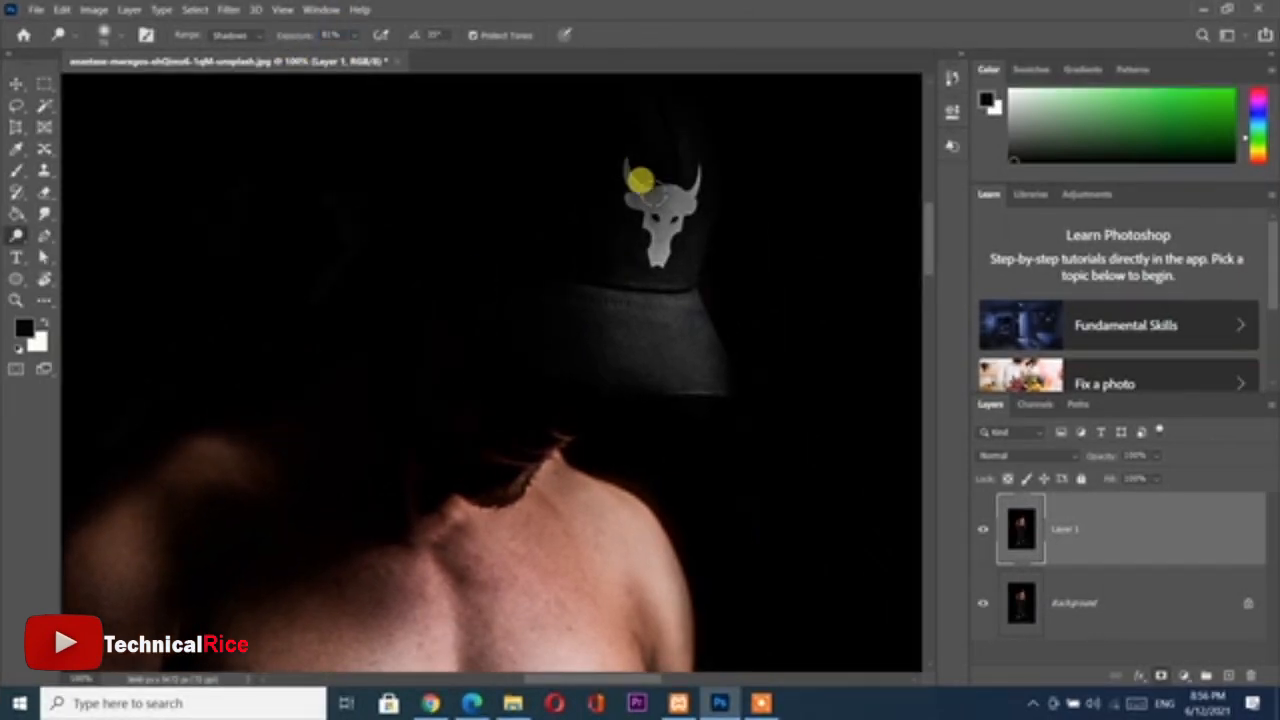
pyautogui.moveTo(645, 225)
pyautogui.mouseDown()
pyautogui.moveTo(694, 157)
pyautogui.moveTo(607, 111)
pyautogui.moveTo(556, 305)
pyautogui.moveTo(679, 301)
pyautogui.moveTo(678, 341)
pyautogui.moveTo(625, 254)
pyautogui.moveTo(571, 263)
pyautogui.mouseUp()
# Examine how the brightened cap looks against the whole figure
pyautogui.hotkey('ctrl', '-')
pyautogui.hotkey('ctrl', '-')
pyautogui.hotkey('ctrl', '-')
pyautogui.hotkey('ctrl', '-')
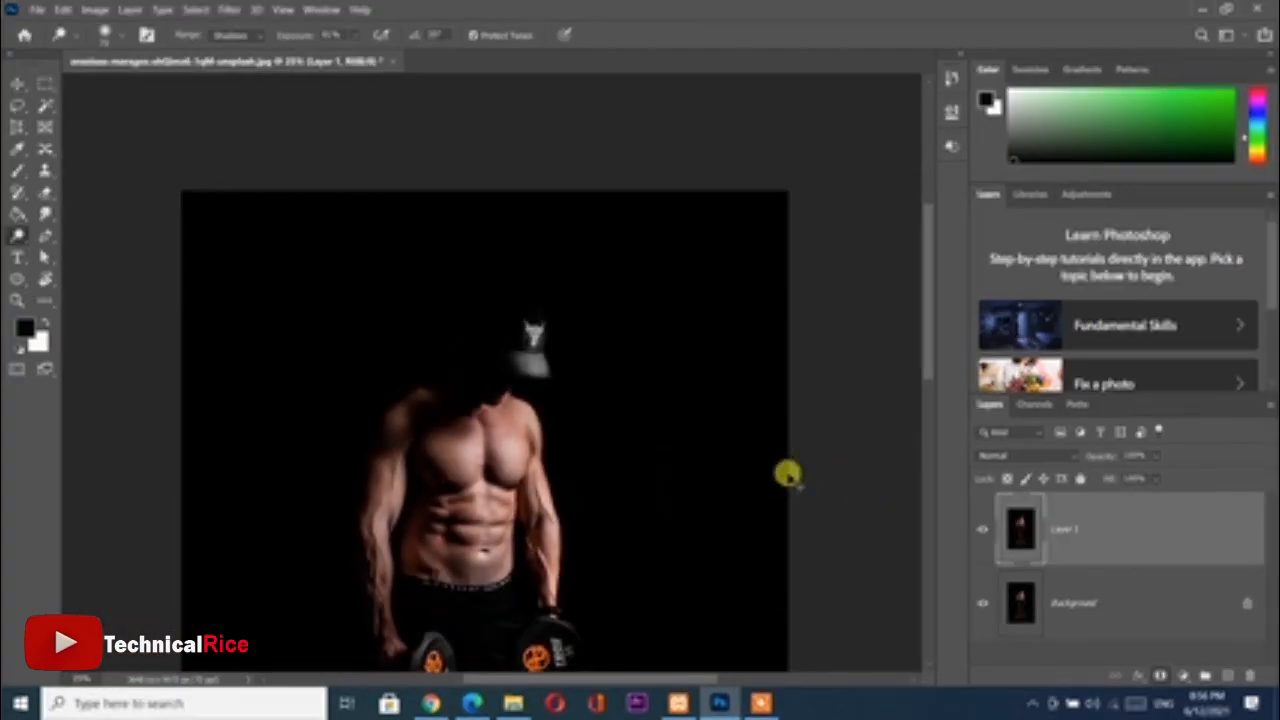
pyautogui.hotkey('ctrl', '-')
pyautogui.hotkey('ctrl', '+')
pyautogui.hotkey('ctrl', '+')
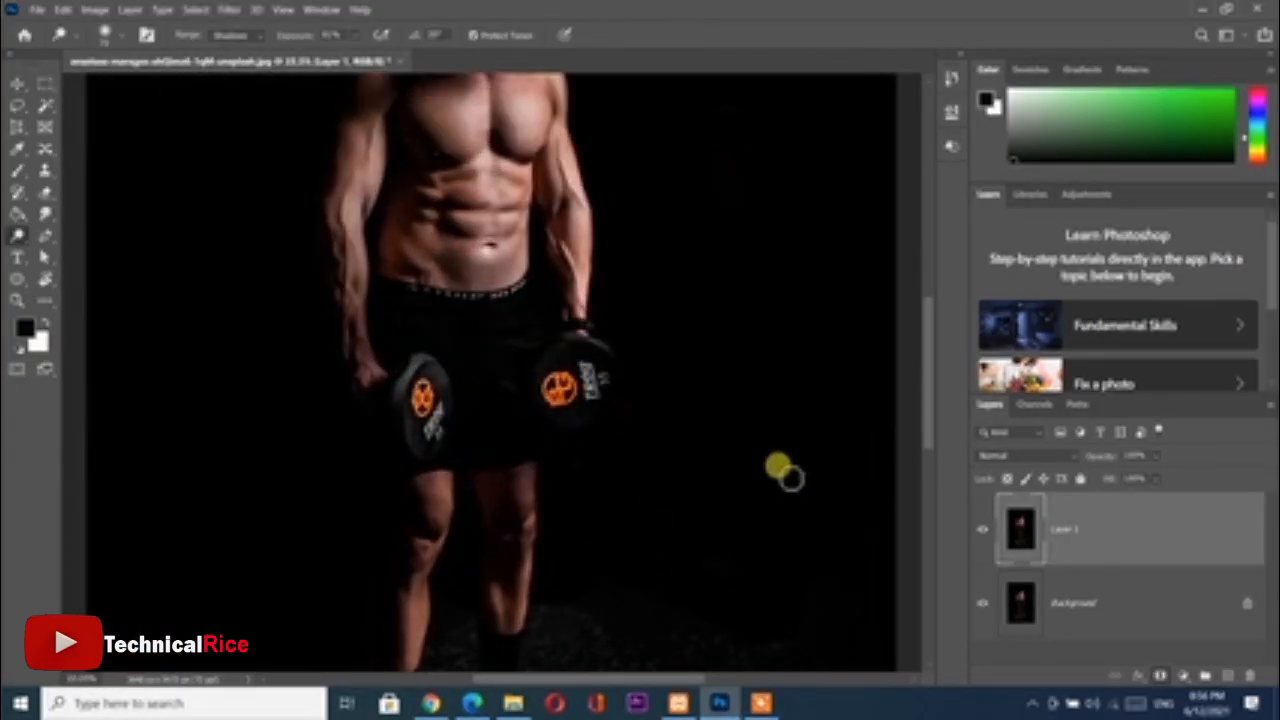
pyautogui.scroll(8, 645, 495)
pyautogui.press('x')
pyautogui.press('x')
pyautogui.press('x')
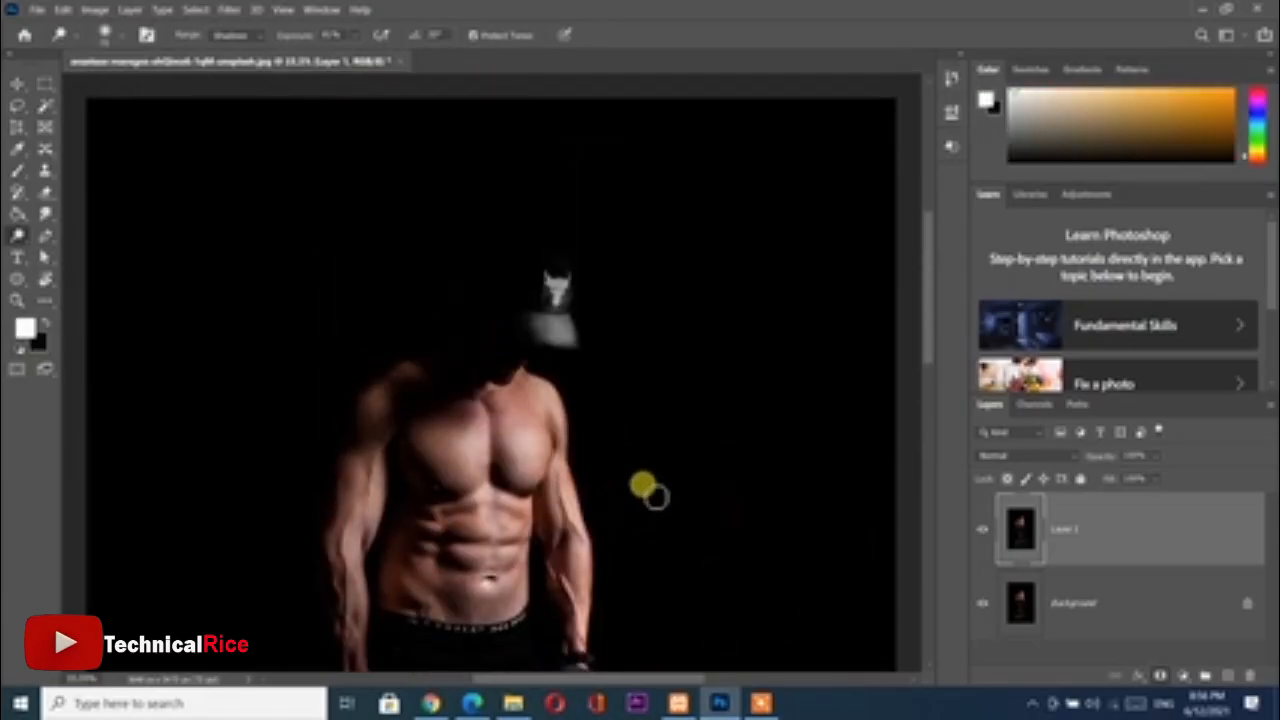
pyautogui.press('x')
pyautogui.press('x')
pyautogui.press('x')
# Undo the strong dodging on the cap's brim and lighten it more softly at 31% exposure
pyautogui.hotkey('ctrl', '+')
pyautogui.hotkey('ctrl', '+')
pyautogui.hotkey('ctrl', '+')
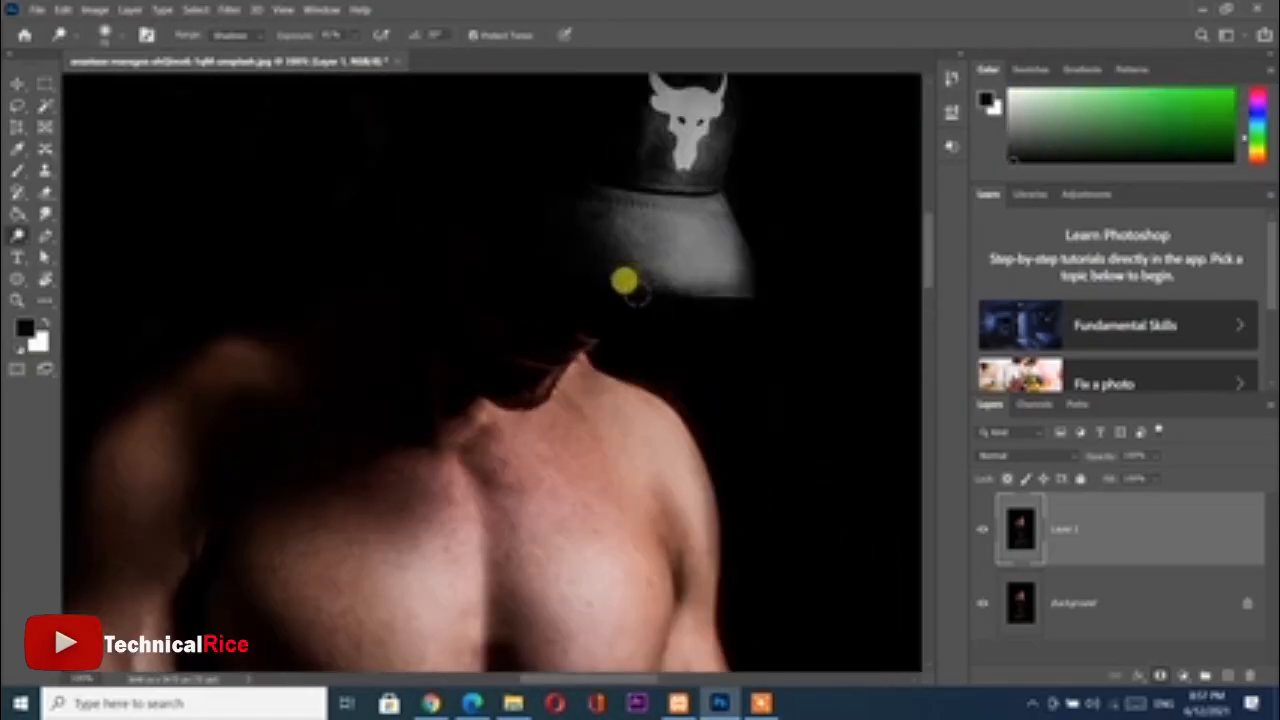
pyautogui.moveTo(624, 281)
pyautogui.mouseDown()
pyautogui.moveTo(599, 344)
pyautogui.moveTo(581, 339)
pyautogui.moveTo(600, 355)
pyautogui.moveTo(635, 345)
pyautogui.mouseUp()
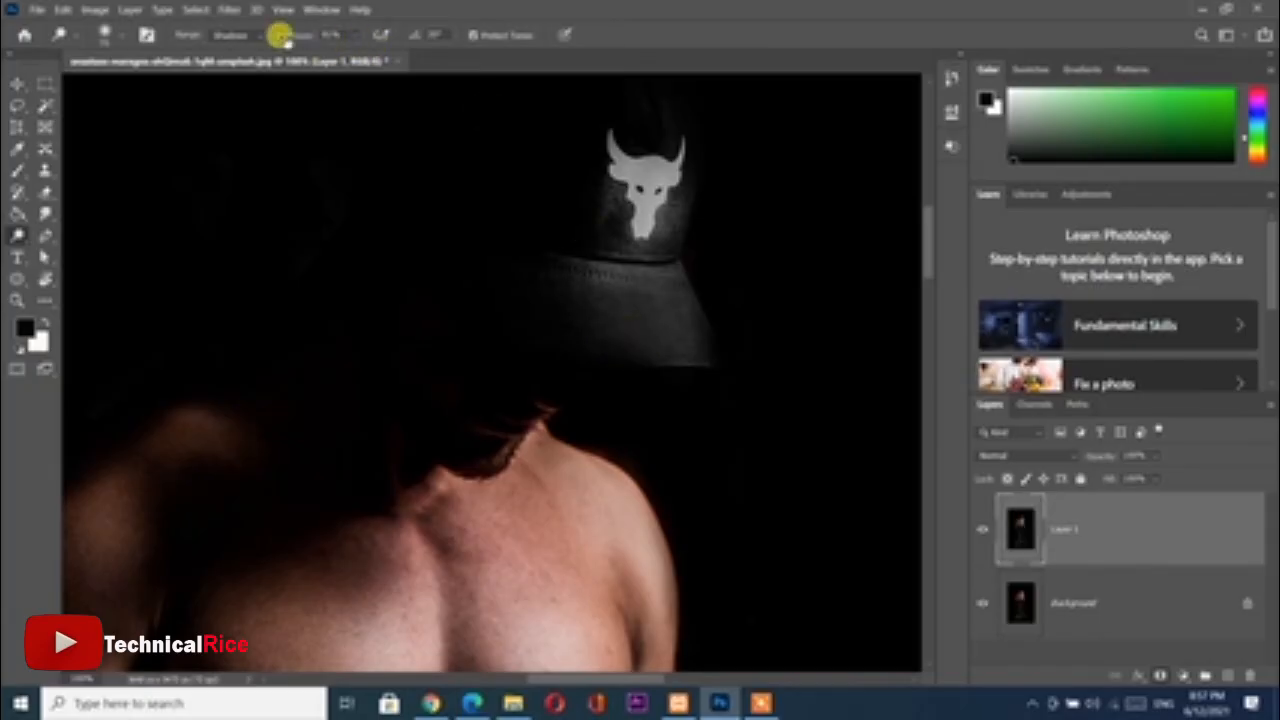
pyautogui.moveTo(285, 38); pyautogui.dragTo(248, 45)
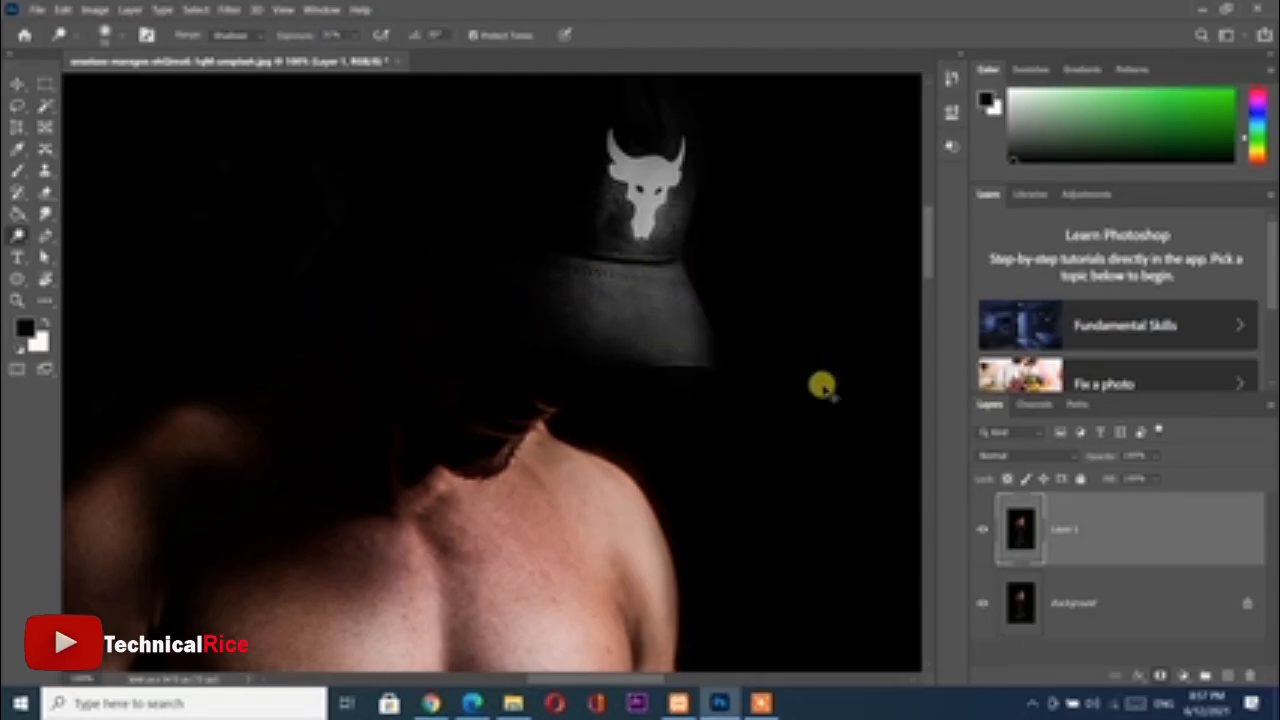
pyautogui.hotkey('ctrl', '-')
pyautogui.hotkey('ctrl', '-')
pyautogui.hotkey('ctrl', '-')
pyautogui.hotkey('ctrl', '-')
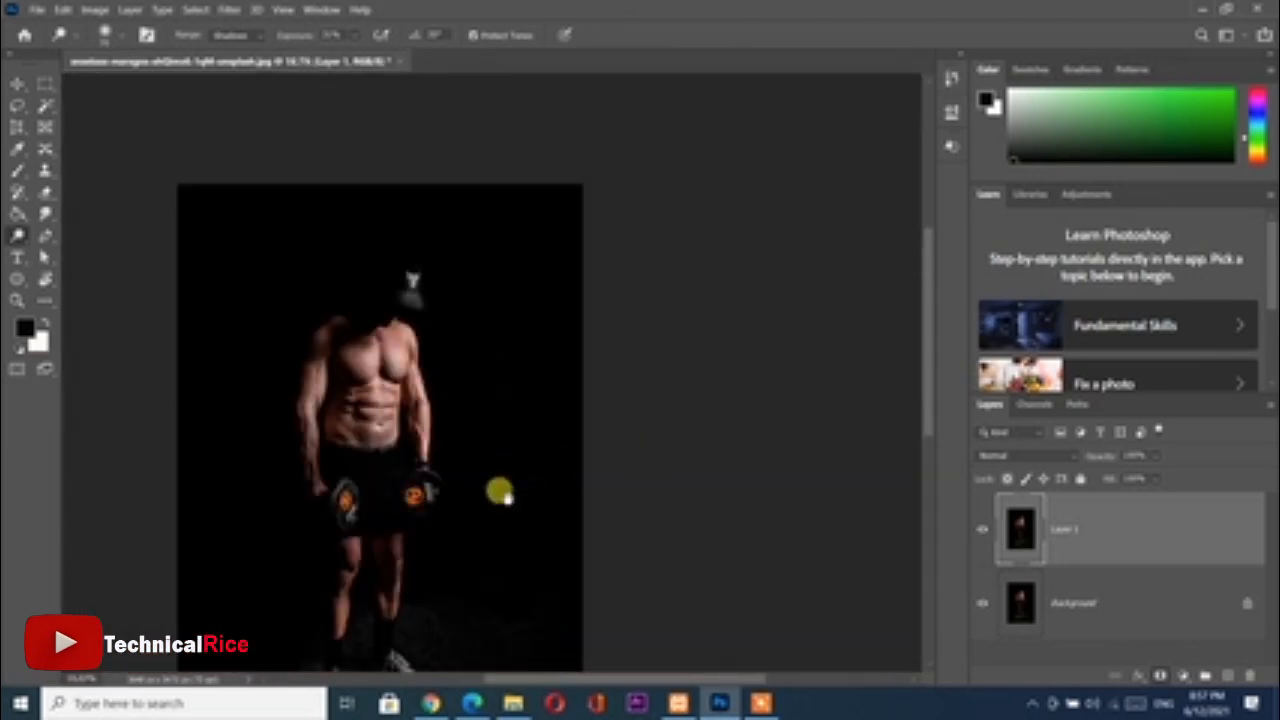
# Dodge the shorts and the legs below the dumbbells at 31% exposure
pyautogui.moveTo(500, 491); pyautogui.dragTo(522, 412)
pyautogui.hotkey('ctrl', '+')
pyautogui.hotkey('ctrl', '+')
pyautogui.hotkey('ctrl', '+')
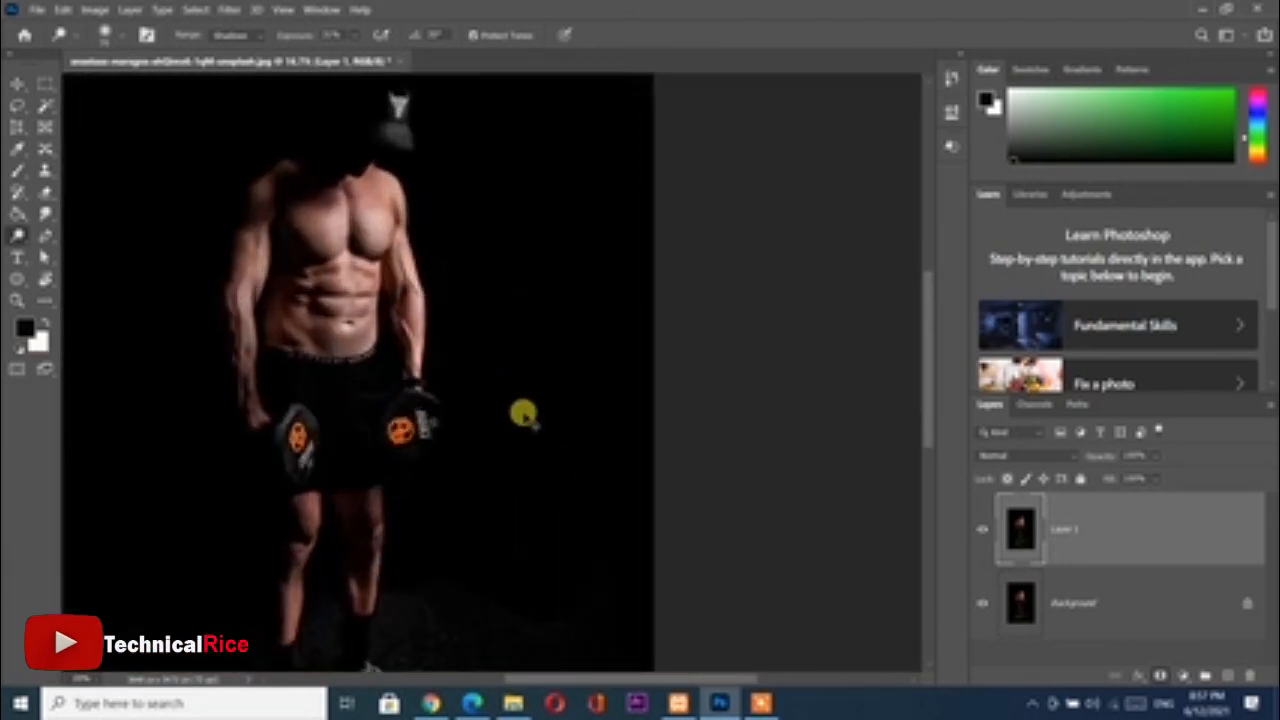
pyautogui.moveTo(340, 405); pyautogui.dragTo(506, 246)
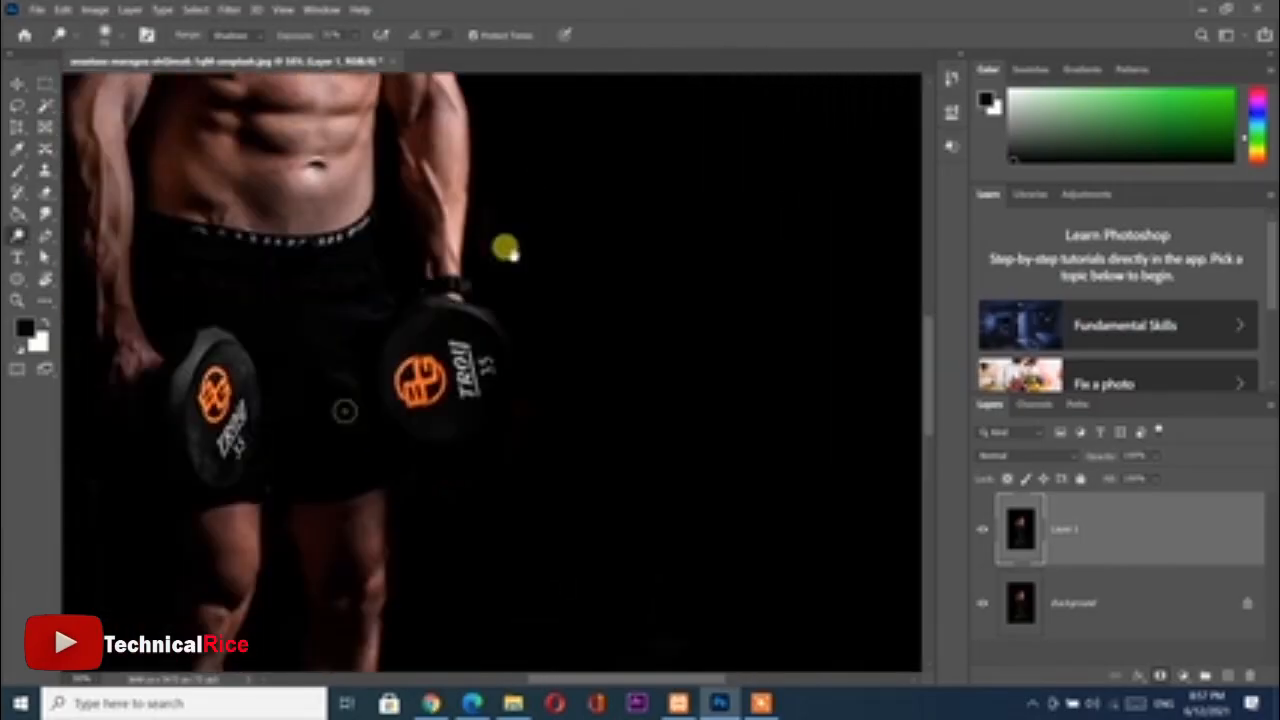
pyautogui.moveTo(340, 425)
pyautogui.mouseDown()
pyautogui.moveTo(355, 385)
pyautogui.moveTo(364, 430)
pyautogui.moveTo(371, 400)
pyautogui.moveTo(378, 419)
pyautogui.moveTo(372, 373)
pyautogui.moveTo(473, 483)
pyautogui.moveTo(526, 424)
pyautogui.moveTo(492, 387)
pyautogui.moveTo(504, 447)
pyautogui.moveTo(493, 544)
pyautogui.moveTo(504, 487)
pyautogui.moveTo(484, 524)
pyautogui.moveTo(473, 611)
pyautogui.moveTo(439, 540)
pyautogui.moveTo(447, 597)
pyautogui.moveTo(448, 536)
pyautogui.moveTo(455, 601)
pyautogui.moveTo(363, 597)
pyautogui.moveTo(323, 557)
pyautogui.moveTo(322, 643)
pyautogui.moveTo(312, 559)
pyautogui.moveTo(316, 649)
pyautogui.moveTo(346, 564)
pyautogui.moveTo(334, 682)
pyautogui.moveTo(344, 549)
pyautogui.moveTo(368, 469)
pyautogui.moveTo(346, 529)
pyautogui.moveTo(400, 650)
pyautogui.mouseUp()
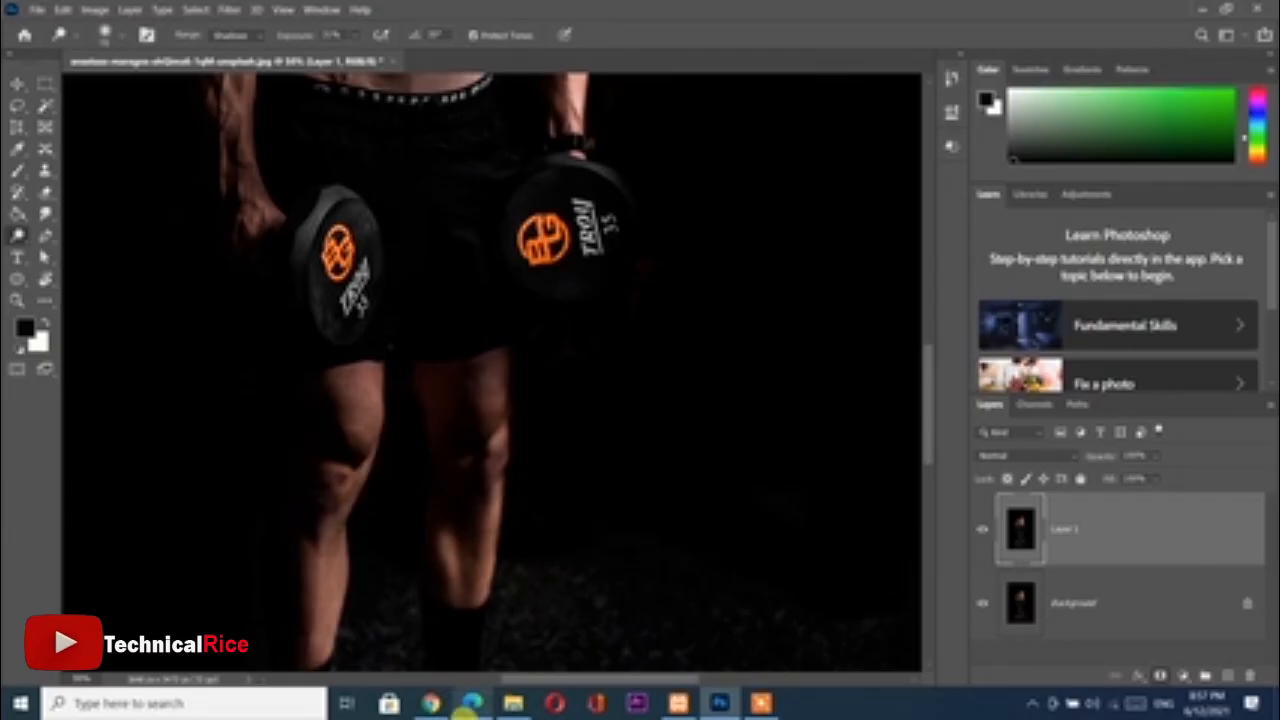
pyautogui.moveTo(472, 703)
# Compare the photo before and after dodging by toggling the visibility of Layer 1
pyautogui.hotkey('ctrl', '-')
pyautogui.hotkey('ctrl', '-')
pyautogui.hotkey('ctrl', '-')
pyautogui.hotkey('ctrl', '-')
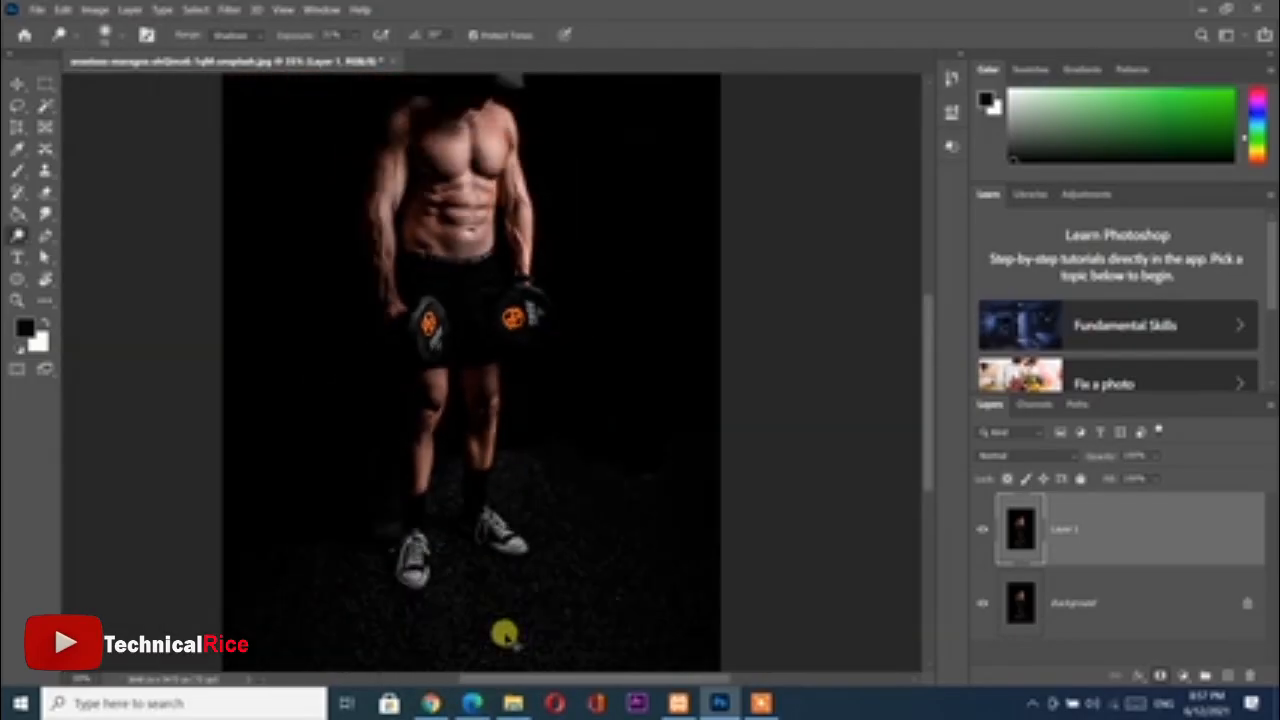
pyautogui.moveTo(428, 382); pyautogui.dragTo(509, 571)
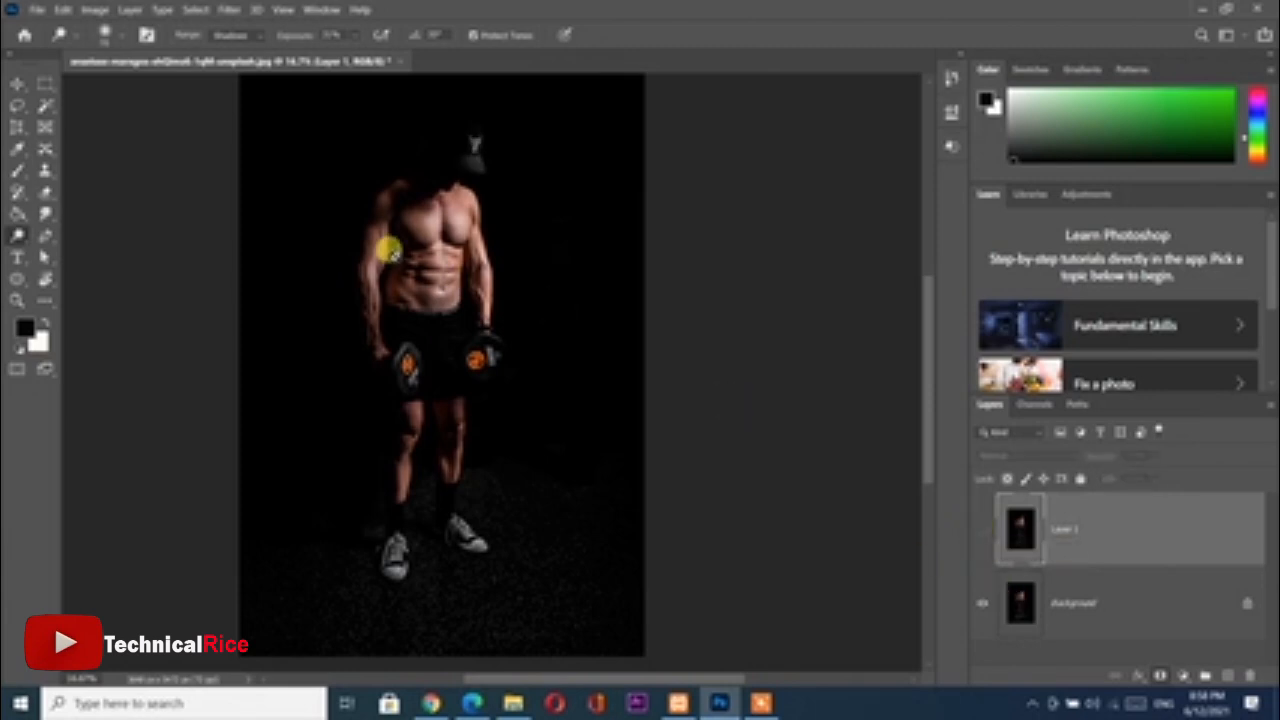
pyautogui.scroll(3, 393, 255)
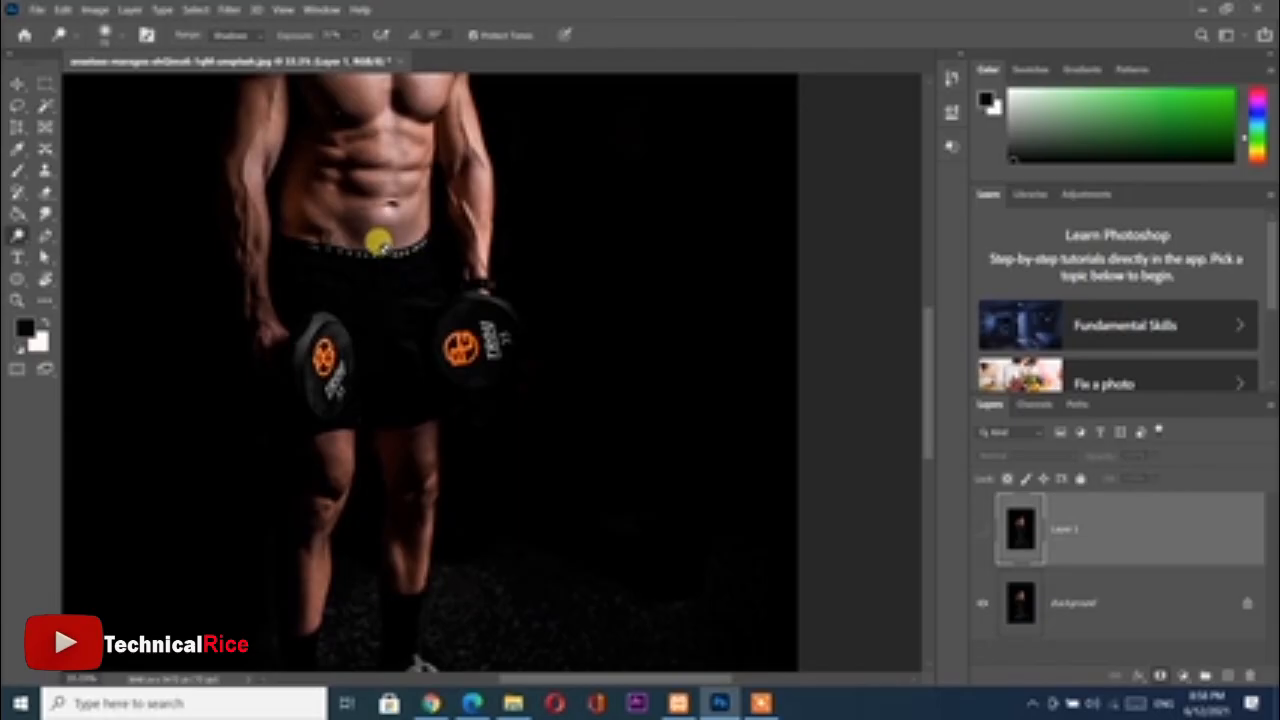
pyautogui.moveTo(367, 240); pyautogui.dragTo(438, 466)
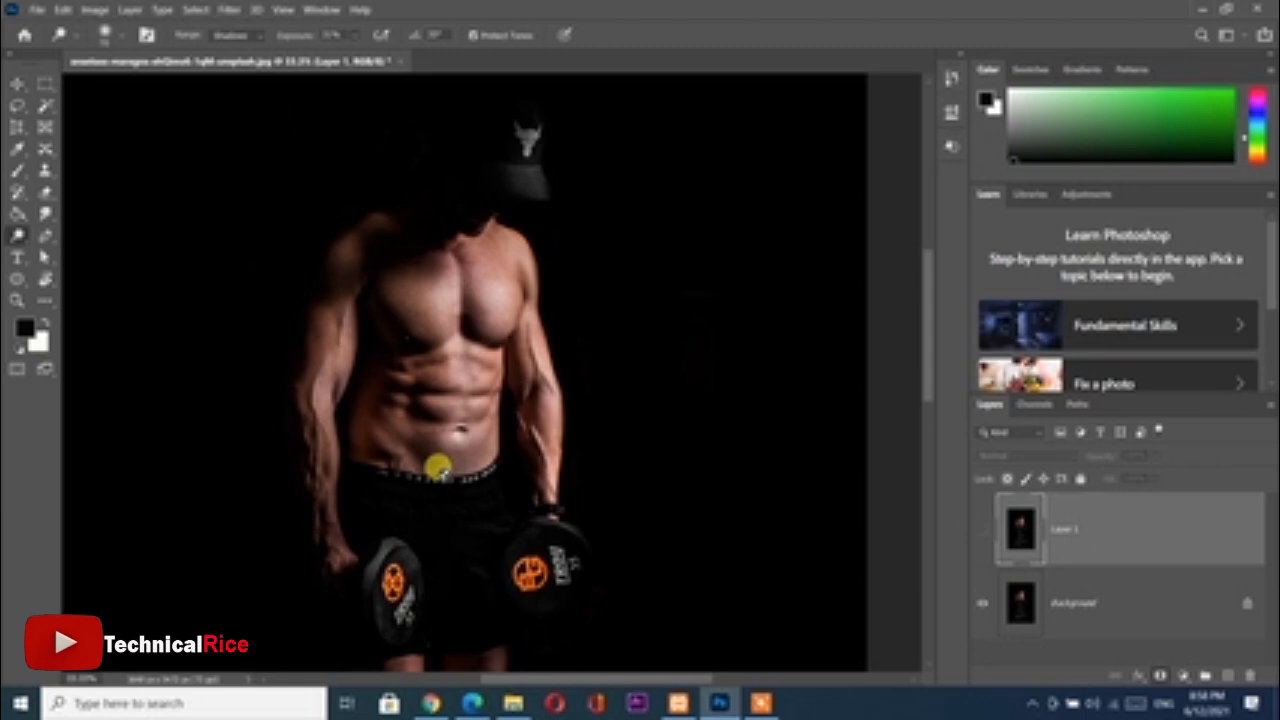
pyautogui.click(982, 530)
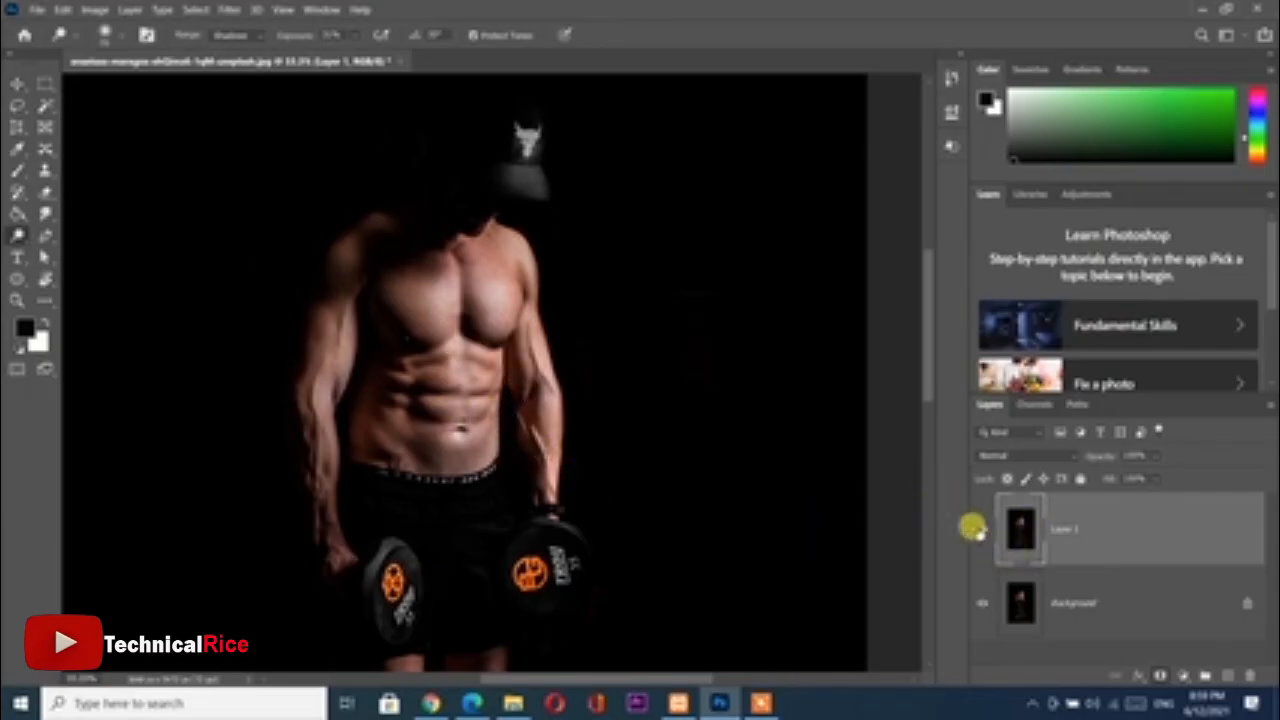
pyautogui.scroll(-5, 606, 409)
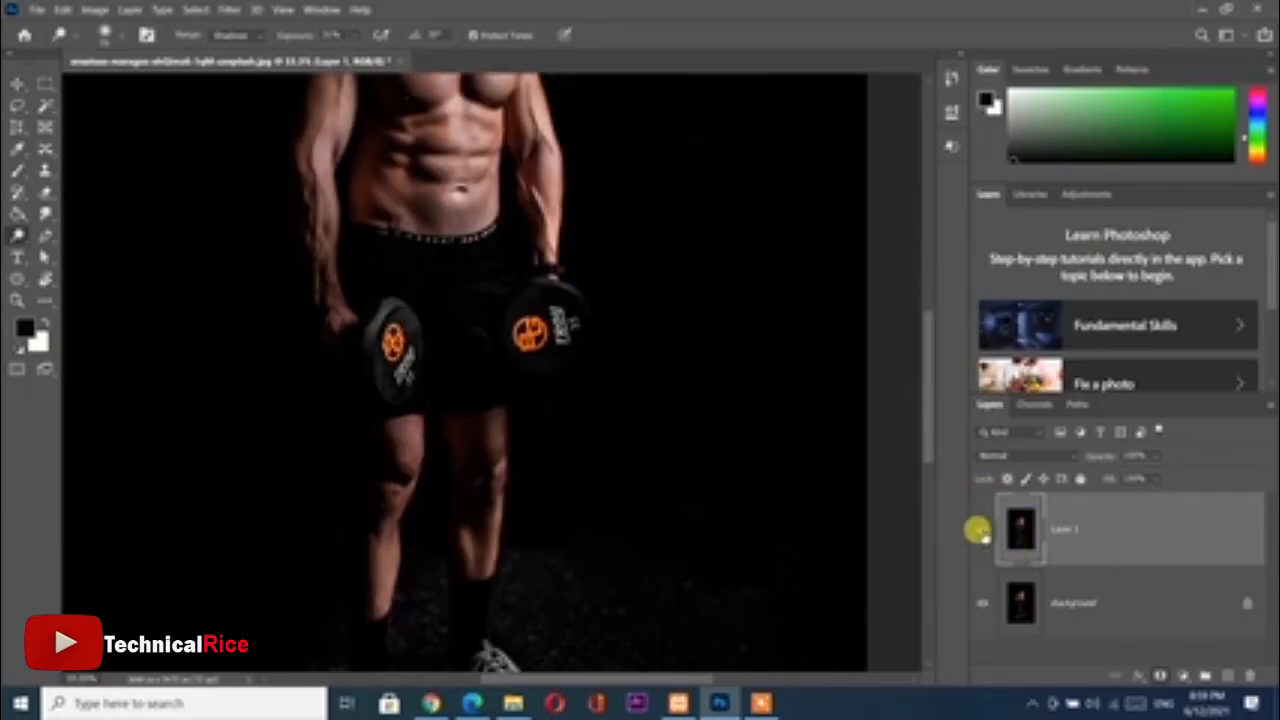
# Compare the dodged torso and cap with the original by hiding and showing Layer 1
pyautogui.scroll(5, 585, 420)
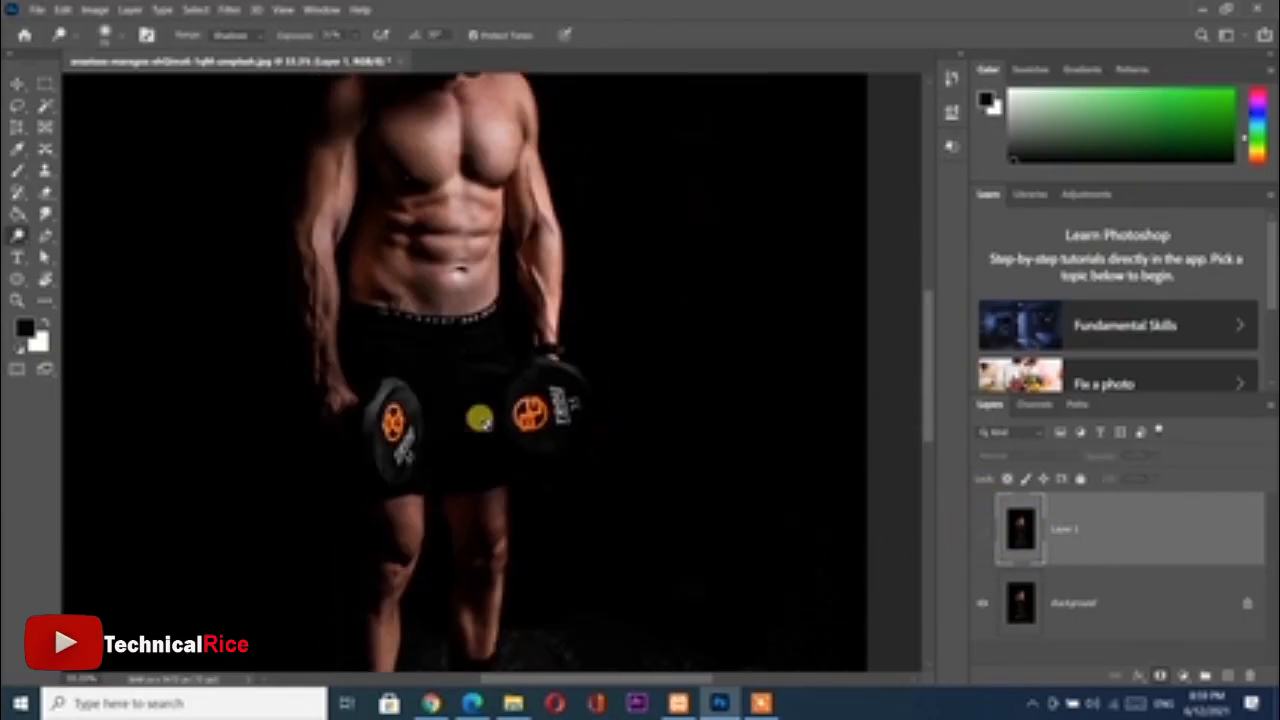
pyautogui.click(978, 528)
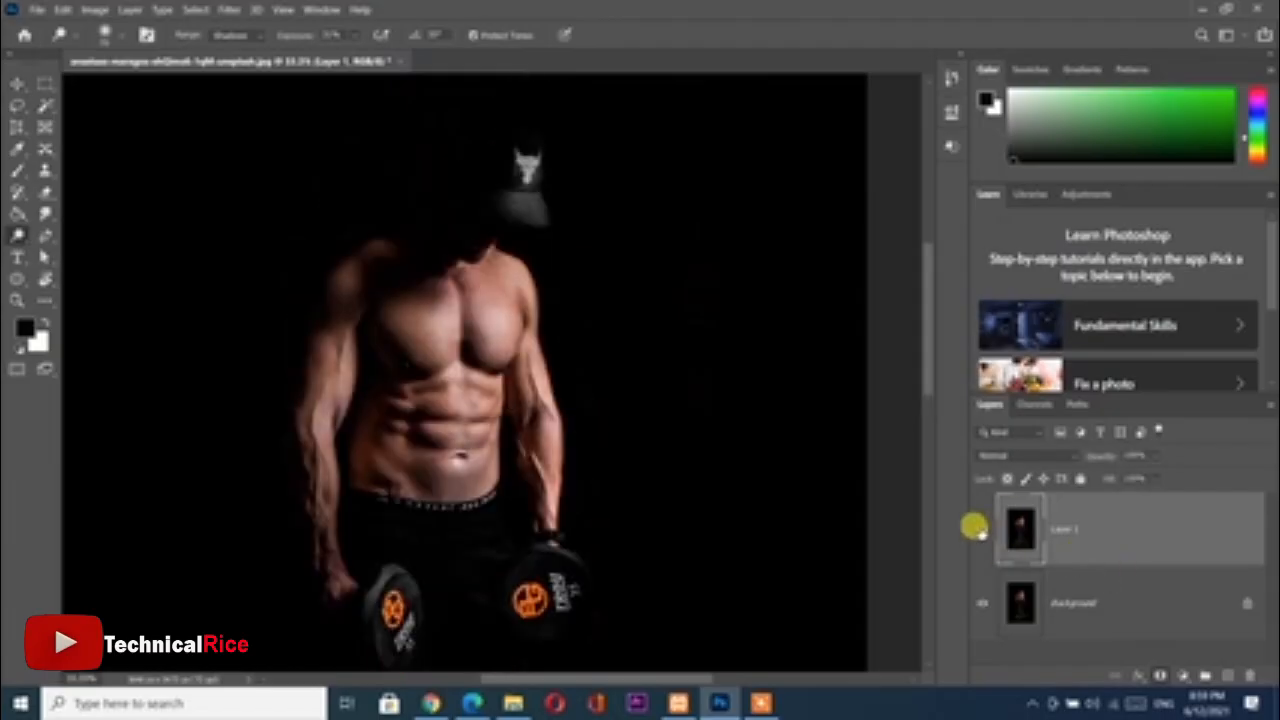
pyautogui.click(978, 528)
pyautogui.click(978, 528)
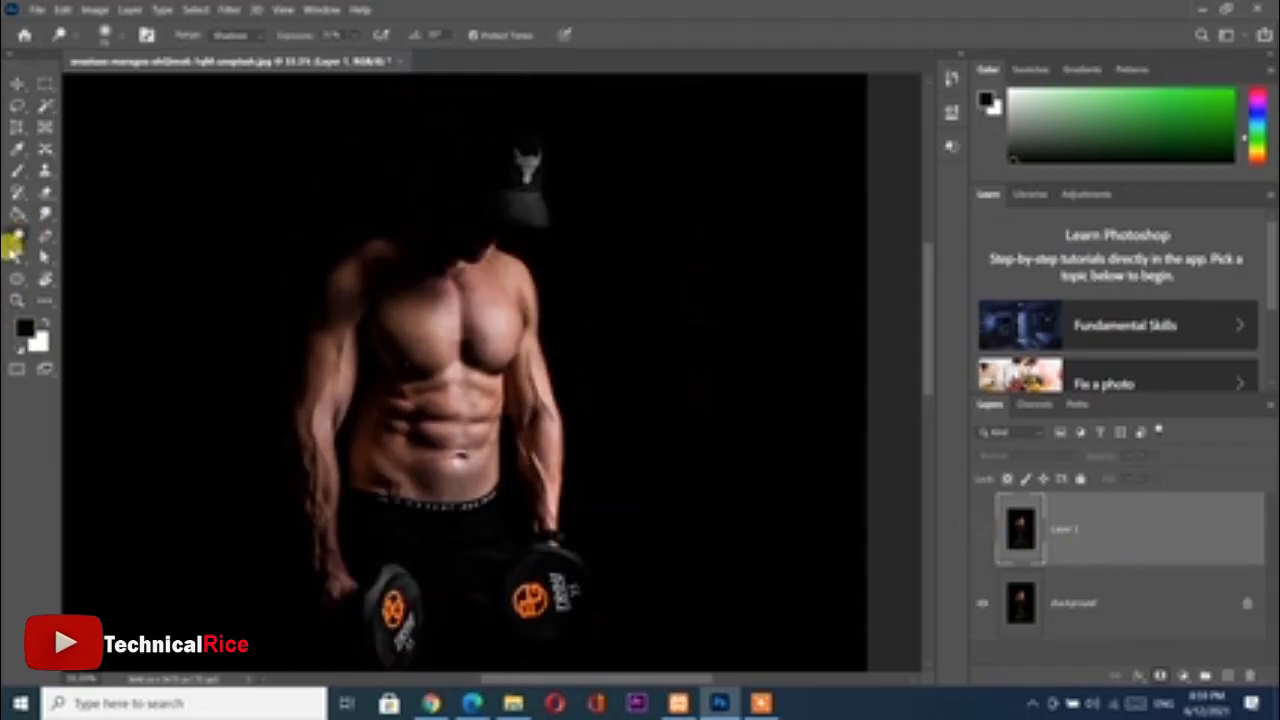
# Switch to the Burn tool with the Midtones range and lower its exposure
pyautogui.moveTo(18, 238); pyautogui.dragTo(57, 237)
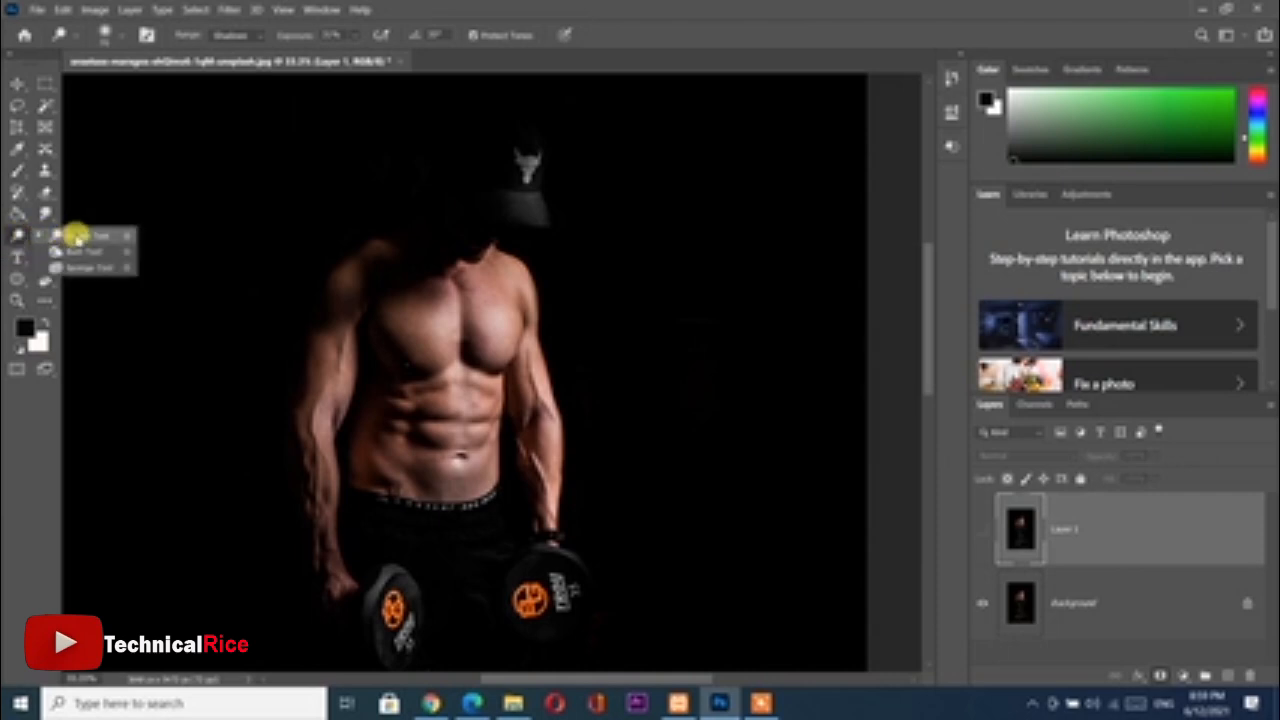
pyautogui.click(82, 251)
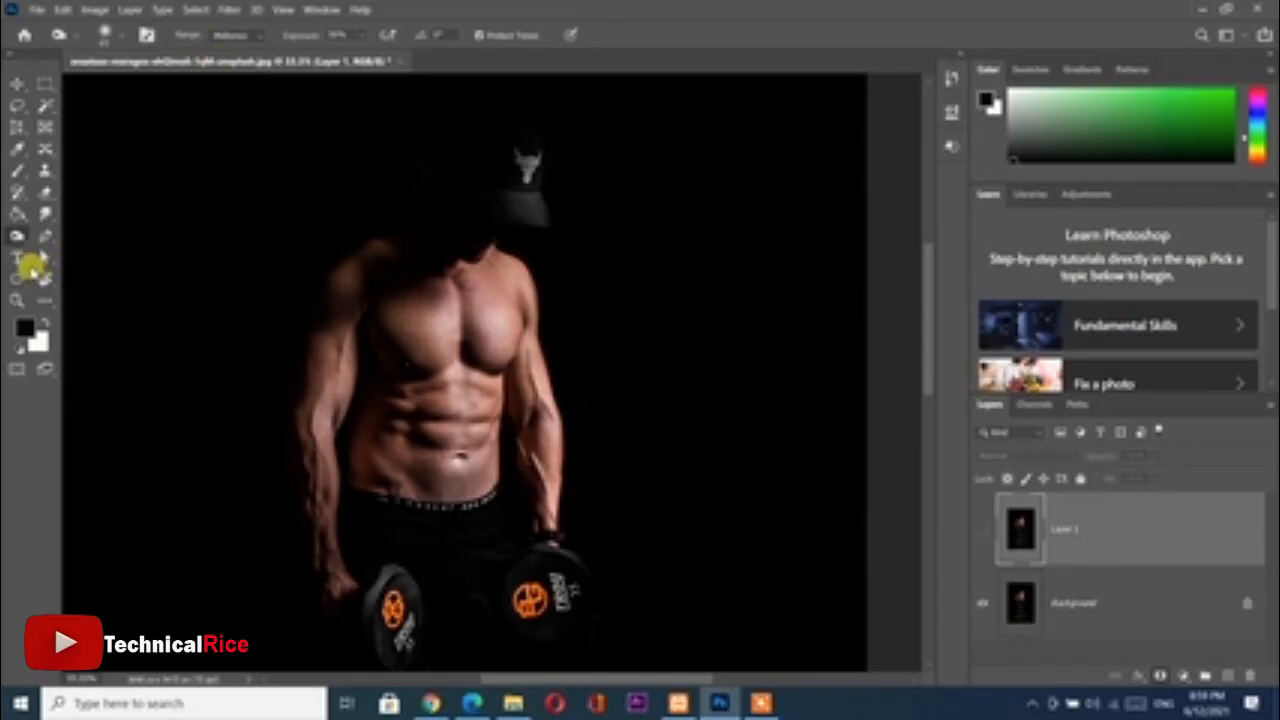
pyautogui.click(230, 35)
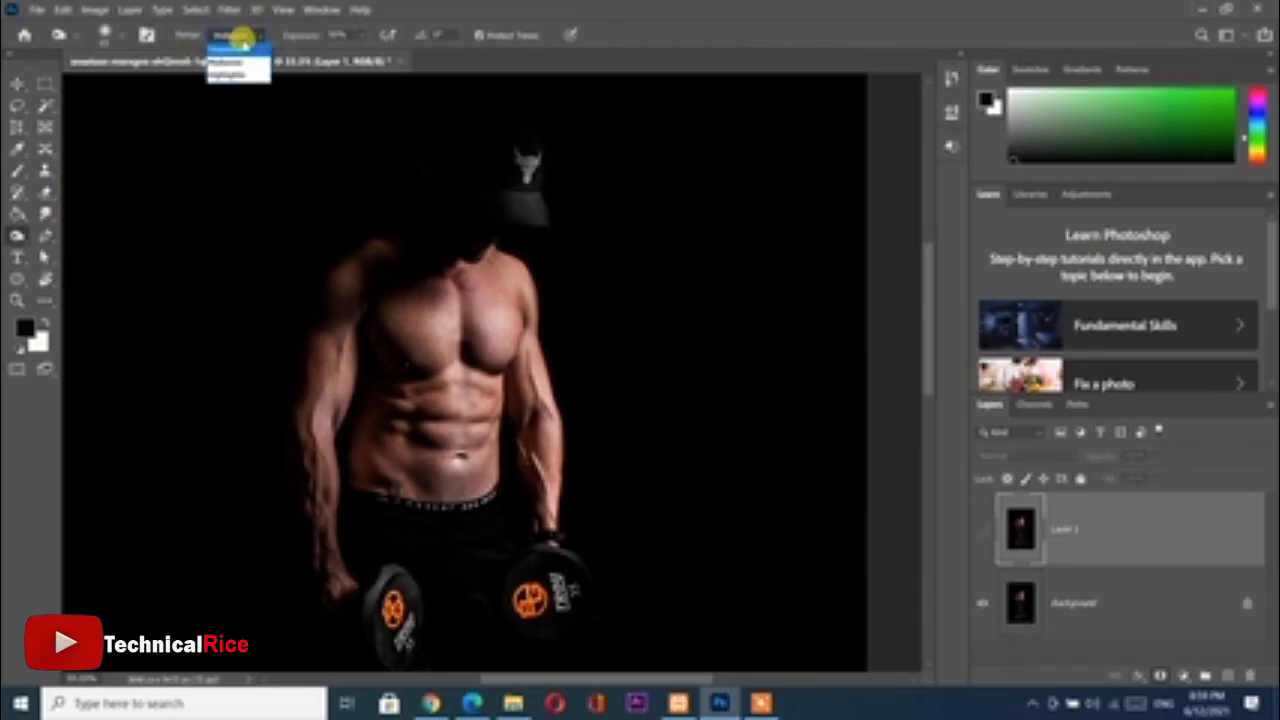
pyautogui.click(243, 35)
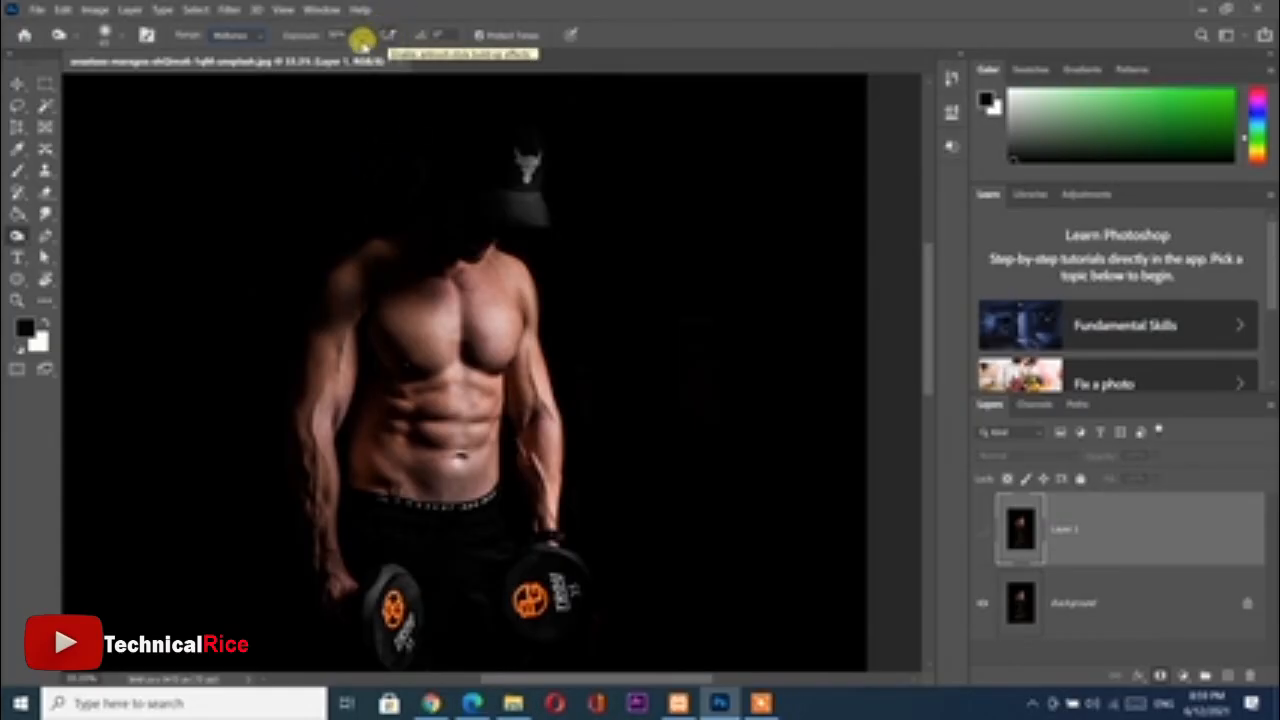
pyautogui.moveTo(302, 37); pyautogui.dragTo(285, 39)
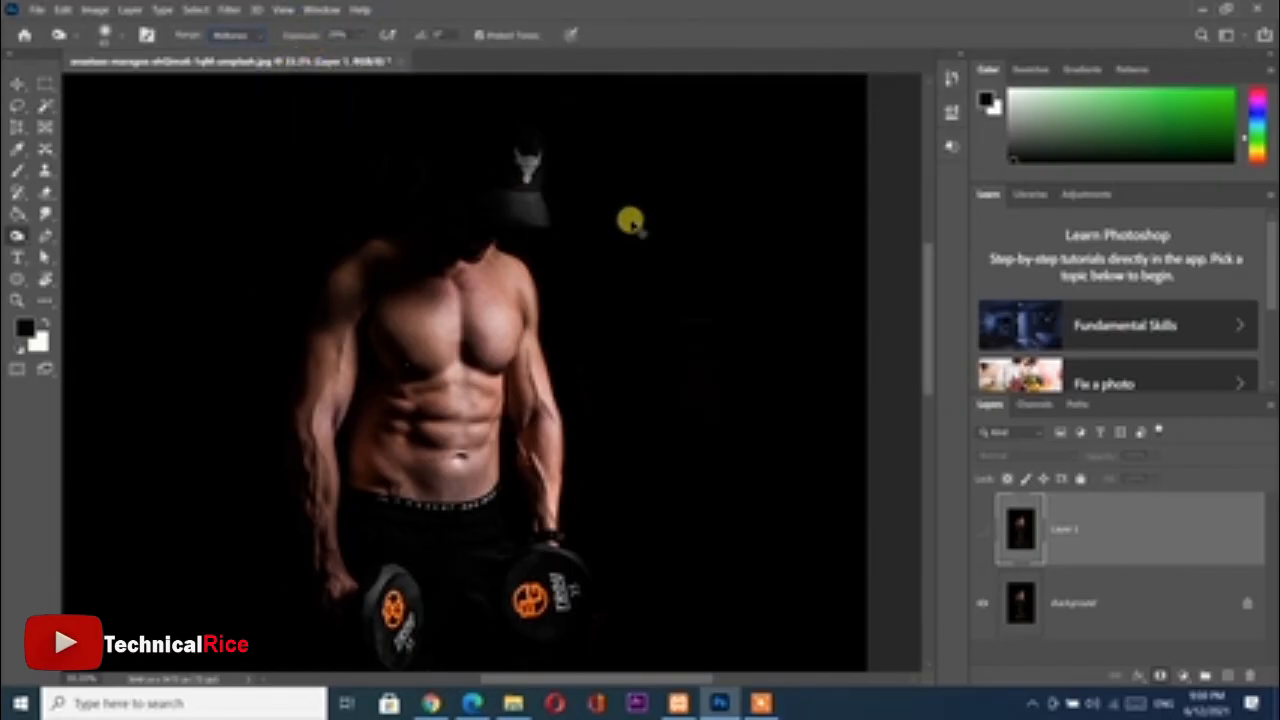
# Make Layer 1 visible again to work on the chest and abdomen close up with the Burn tool
pyautogui.hotkey('ctrl', '+')
pyautogui.hotkey('ctrl', '+')
pyautogui.hotkey('ctrl', '+')
pyautogui.hotkey('ctrl', '+')
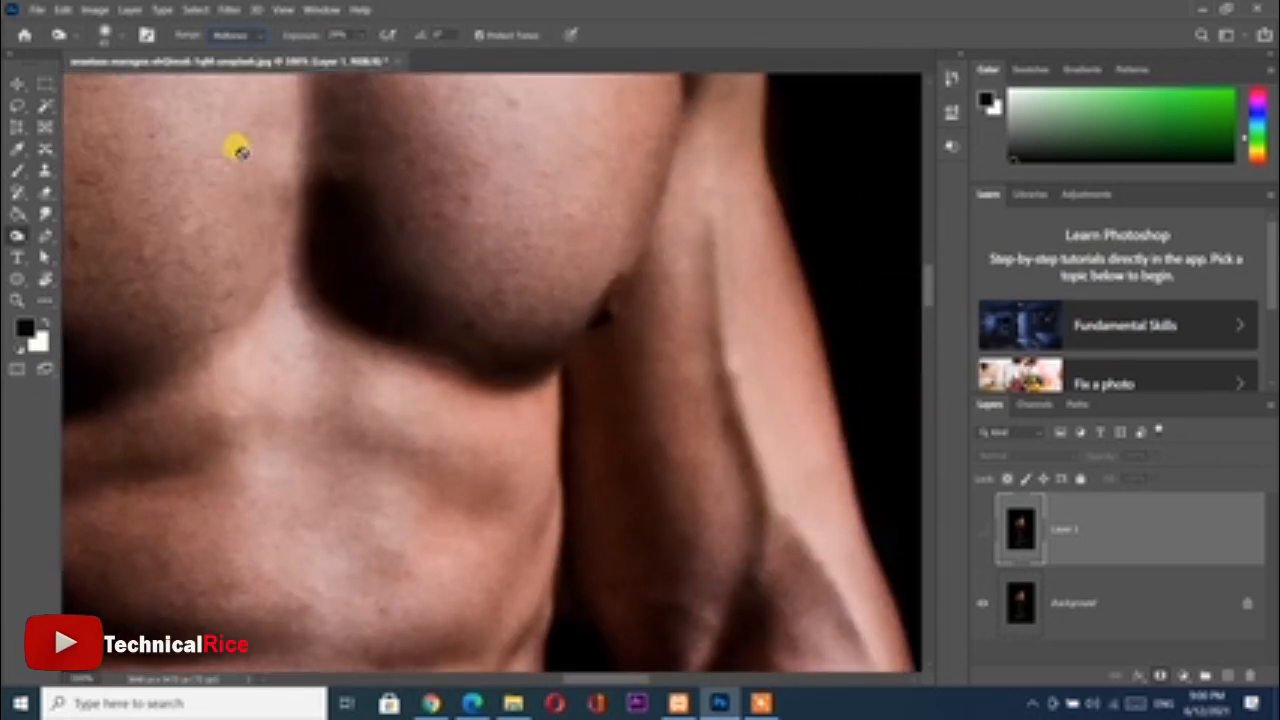
pyautogui.click(340, 220)
pyautogui.click(654, 275)
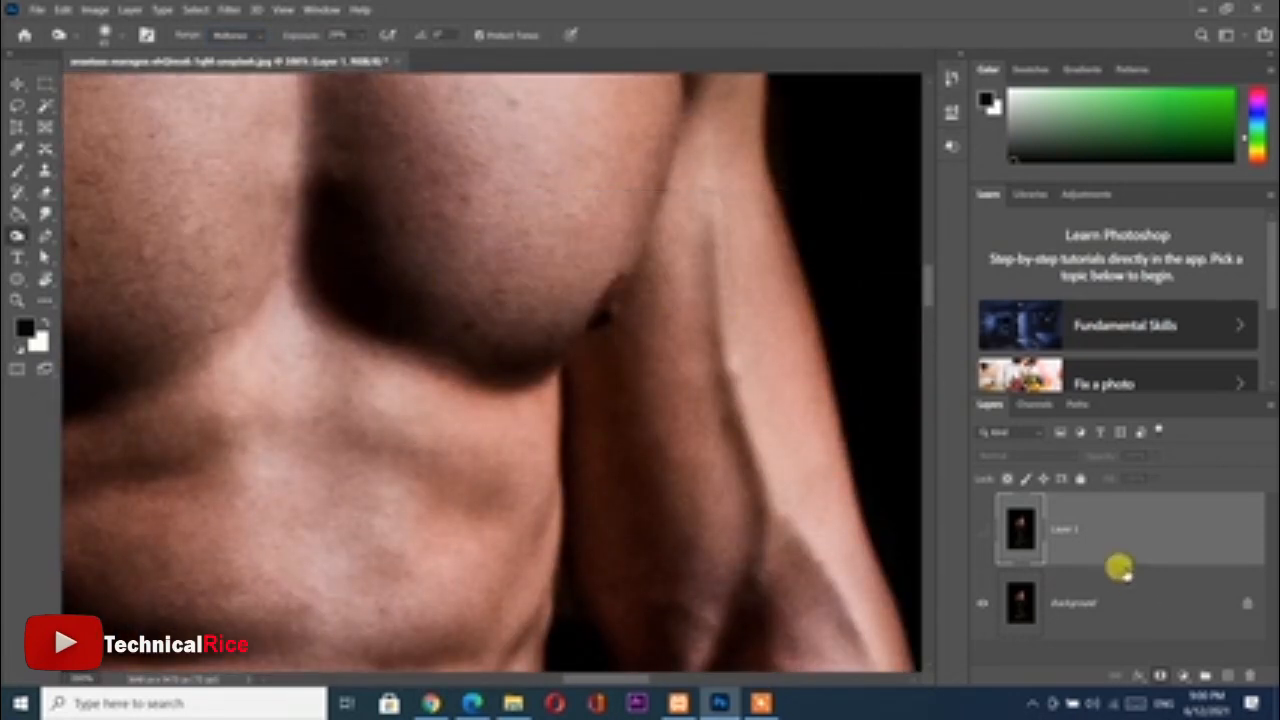
pyautogui.click(980, 528)
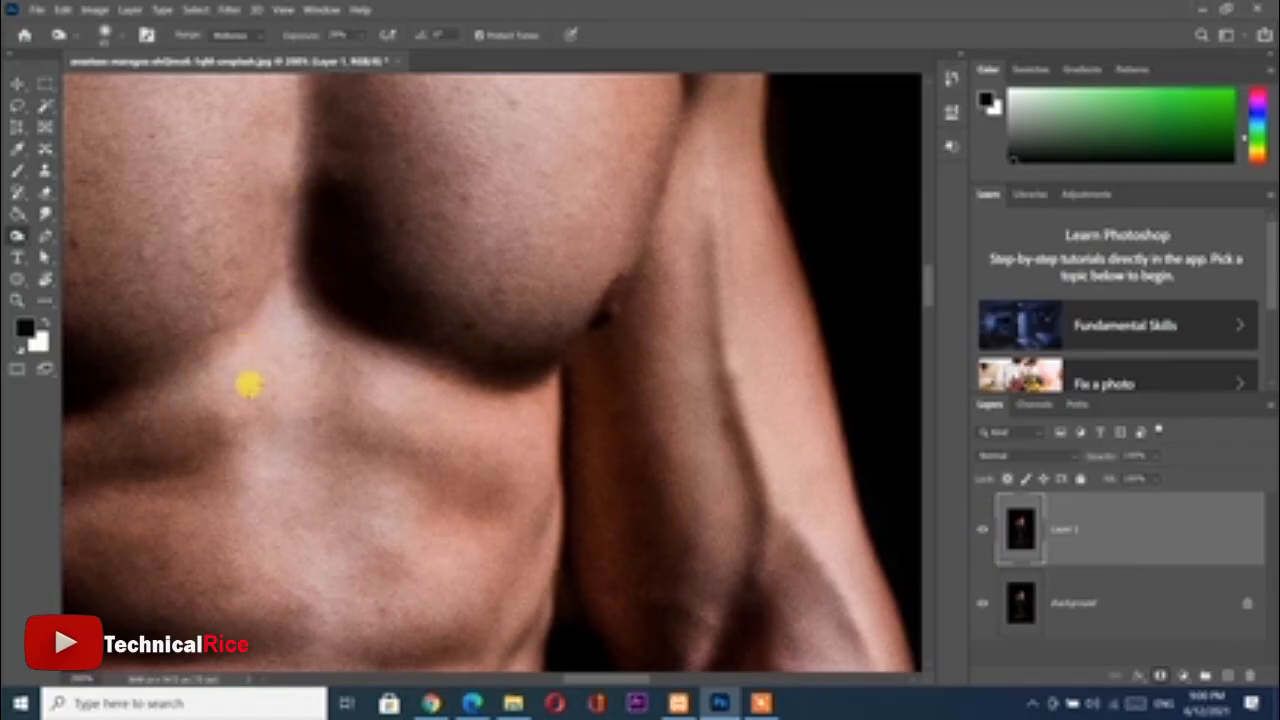
# Try burning a vertical line down the middle of the upper abdomen and undo the stroke
pyautogui.moveTo(245, 320)
pyautogui.mouseDown()
pyautogui.moveTo(248, 467)
pyautogui.moveTo(266, 549)
pyautogui.mouseUp()
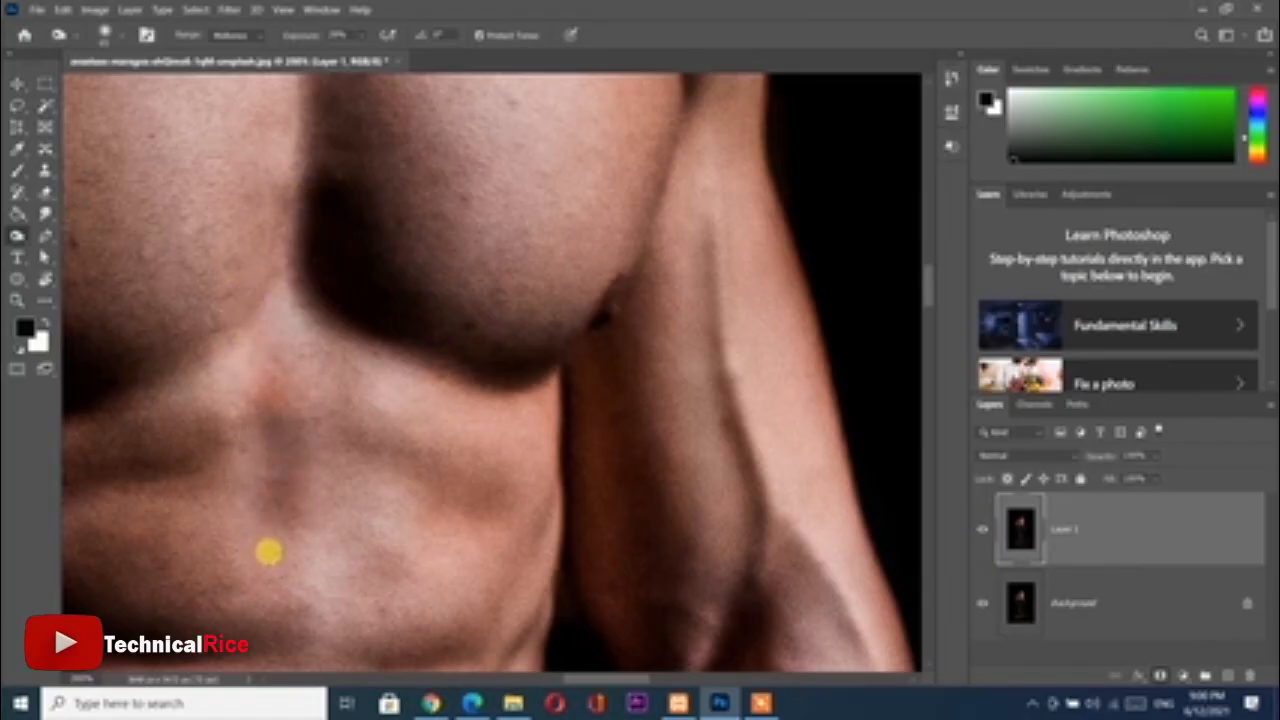
pyautogui.hotkey('ctrl', 'z')
pyautogui.hotkey('ctrl', 'z')
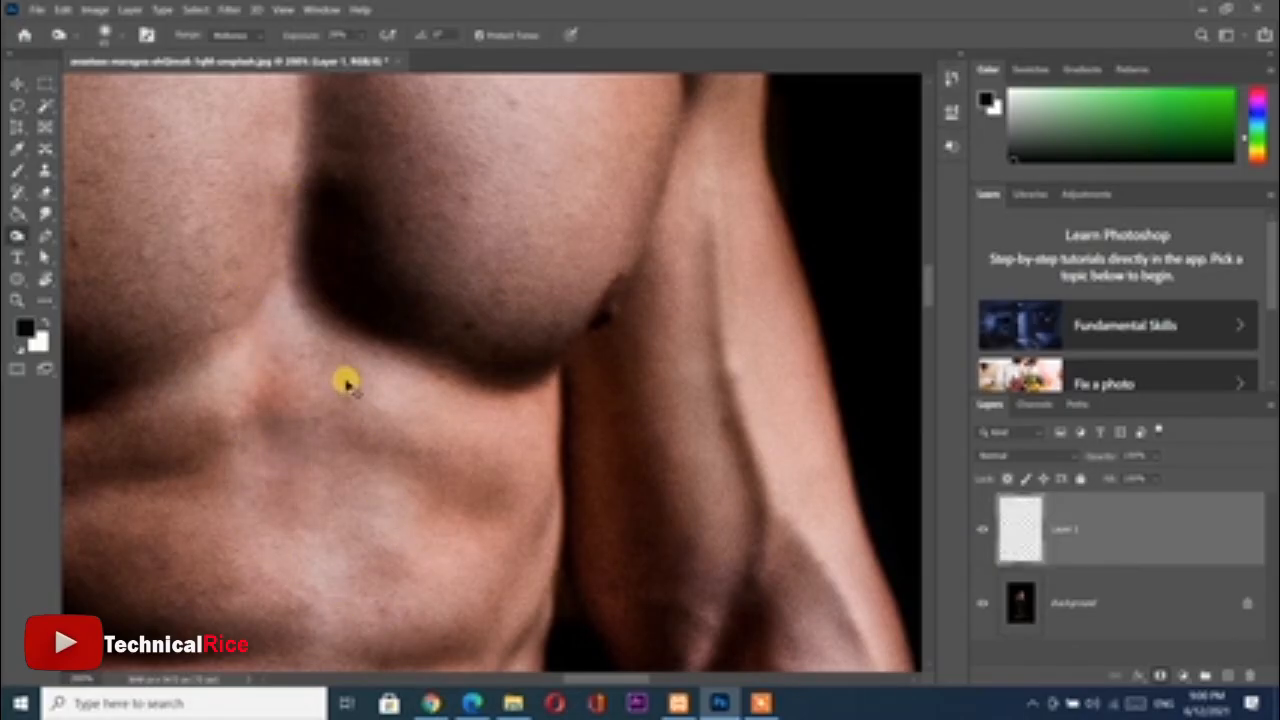
pyautogui.hotkey('ctrl', 'z')
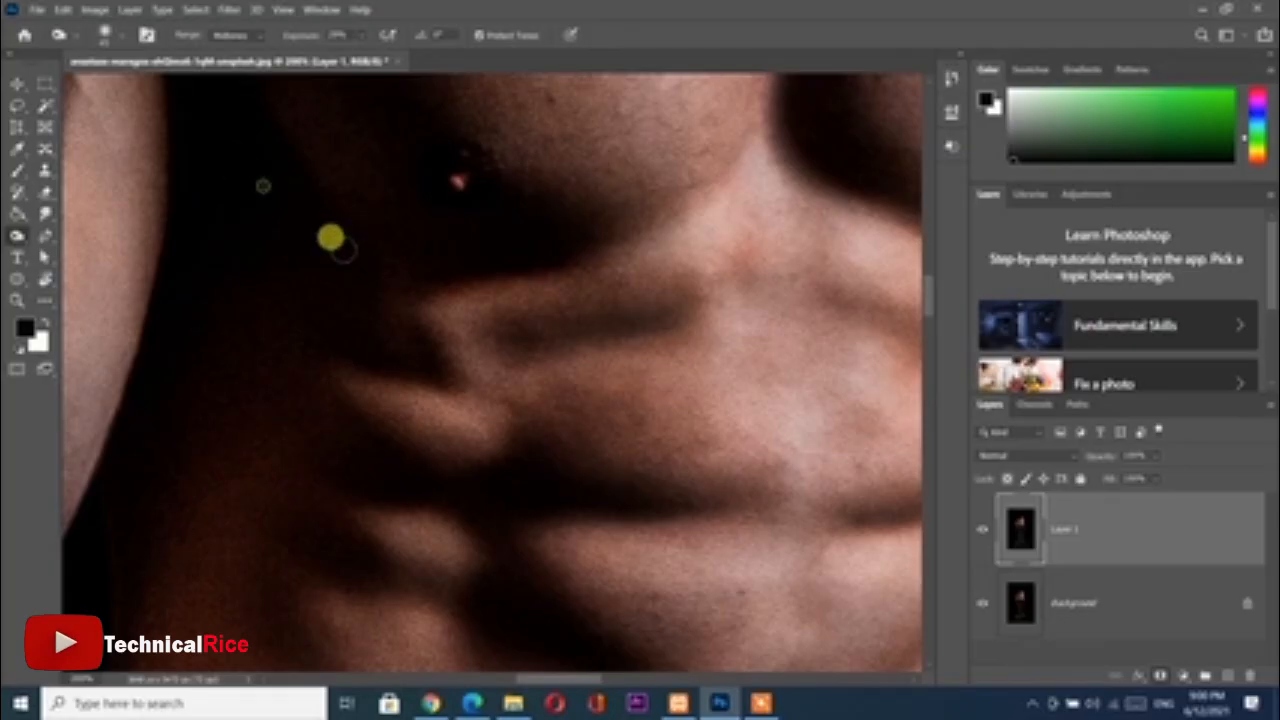
# Burn the shadows between the abdominal muscles, around the navel and along the side of the torso
pyautogui.moveTo(446, 409); pyautogui.dragTo(434, 200)
pyautogui.moveTo(543, 217); pyautogui.dragTo(591, 434)
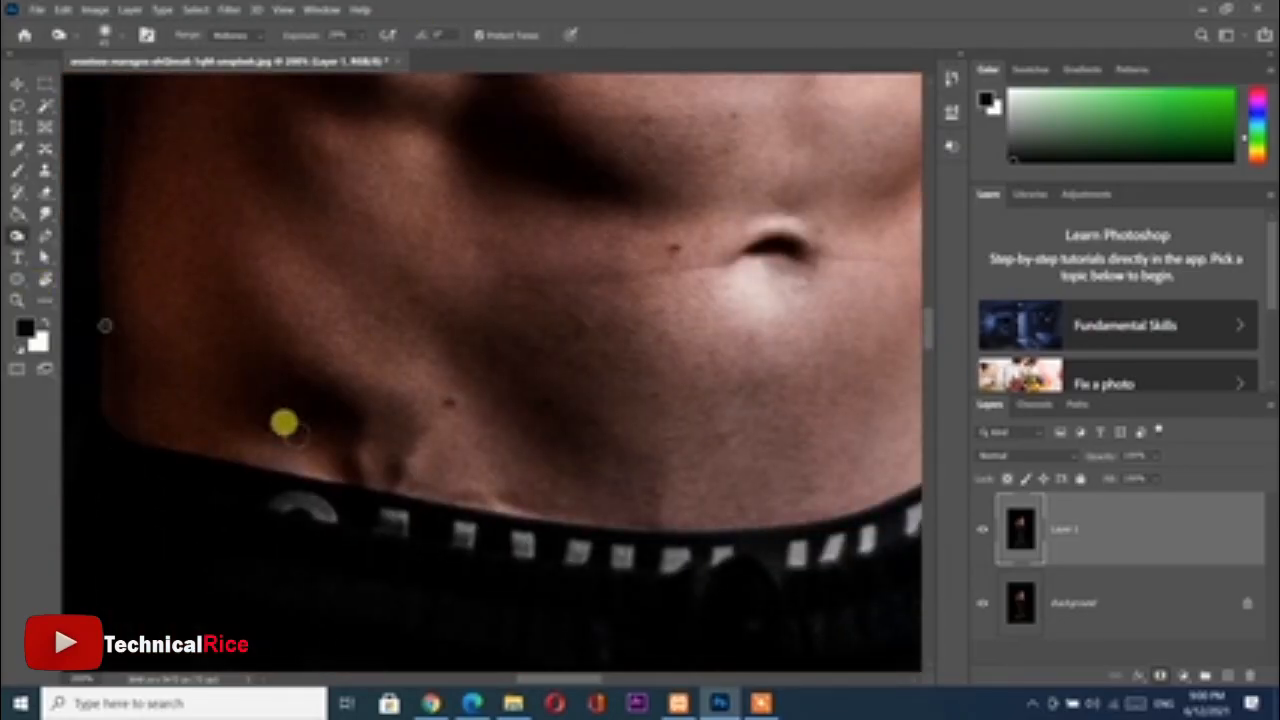
pyautogui.moveTo(781, 207); pyautogui.dragTo(736, 233)
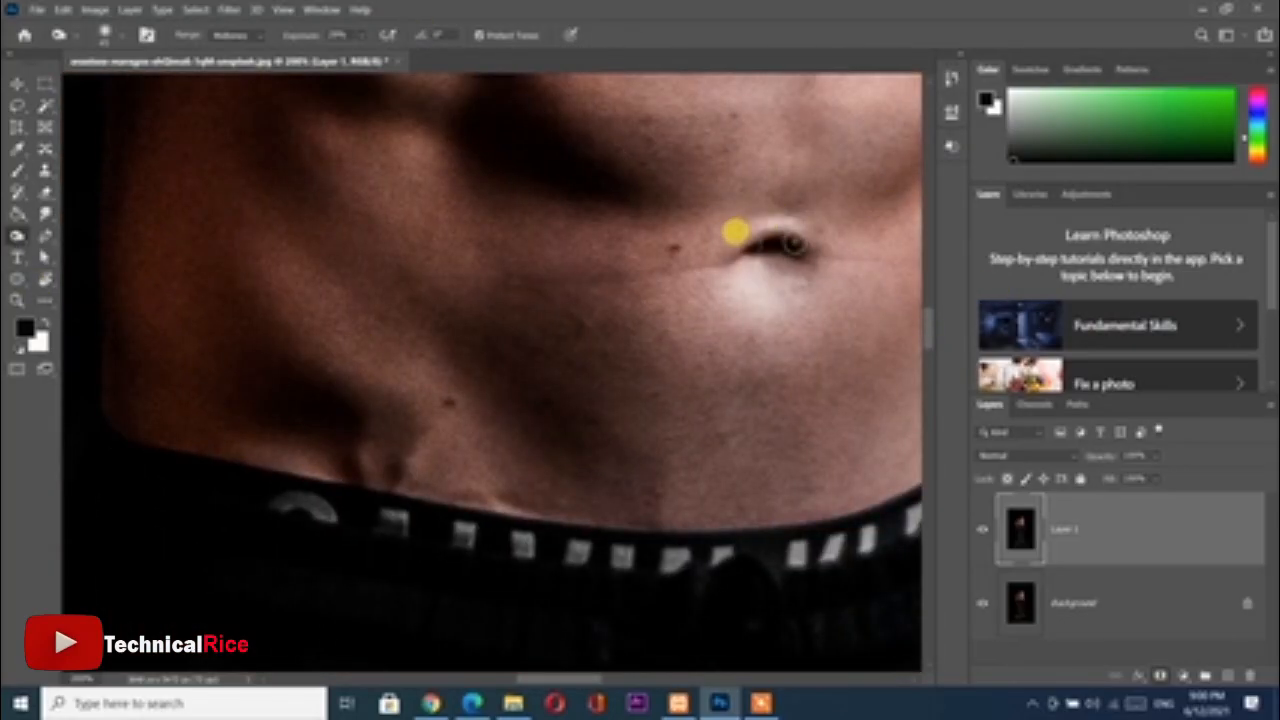
pyautogui.moveTo(107, 231); pyautogui.dragTo(222, 568)
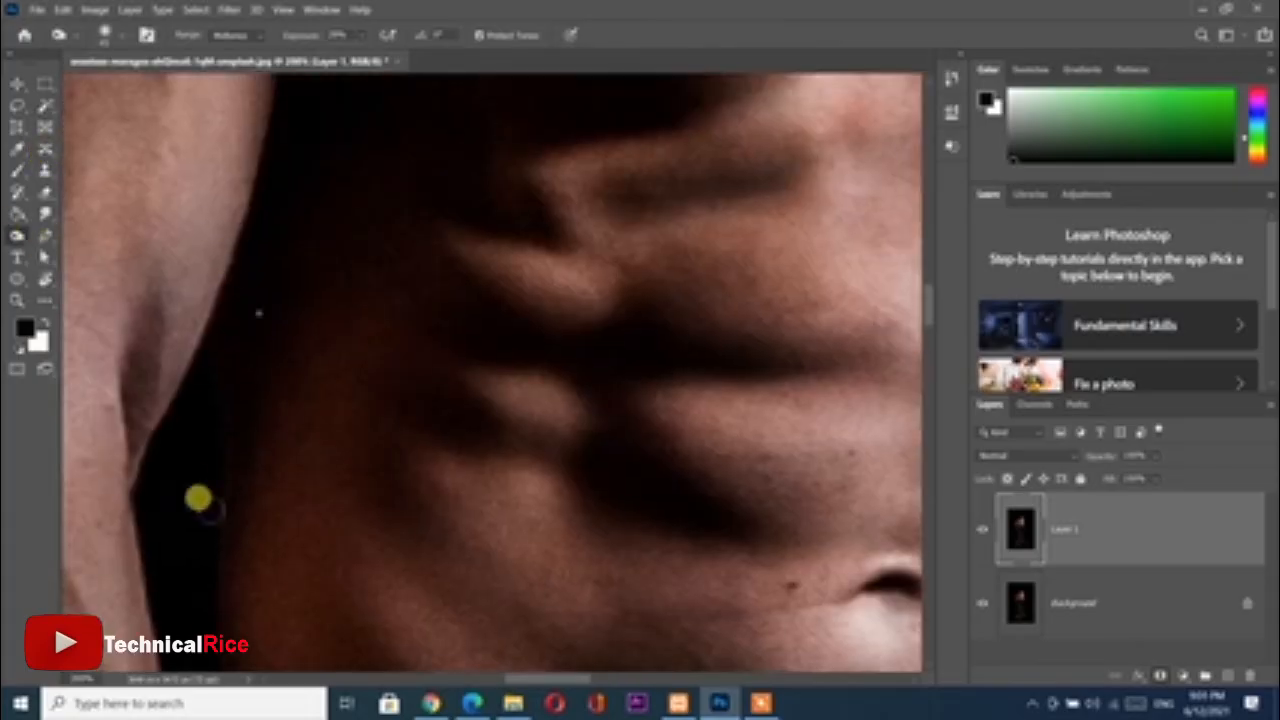
# Burn the shadow at the inner elbow and upper forearm of the arm with the wristwatch
pyautogui.press('u')
pyautogui.hotkey('ctrl', '-')
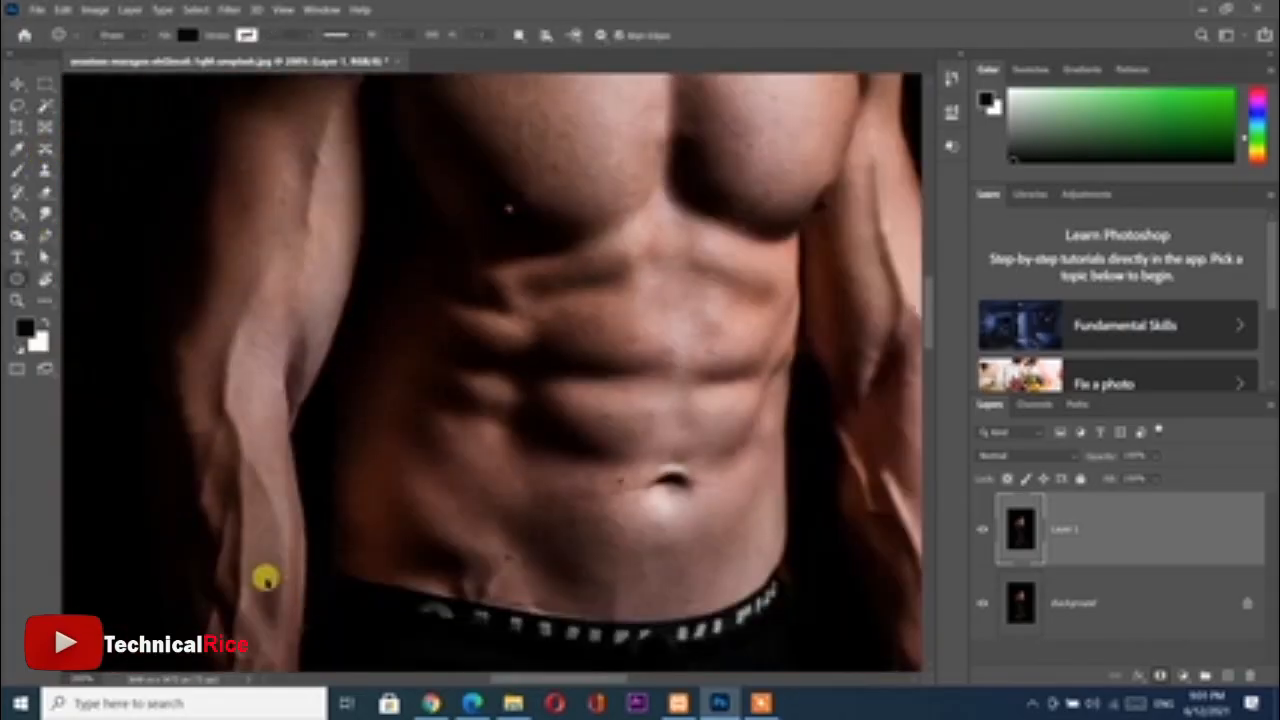
pyautogui.moveTo(617, 531); pyautogui.dragTo(423, 543)
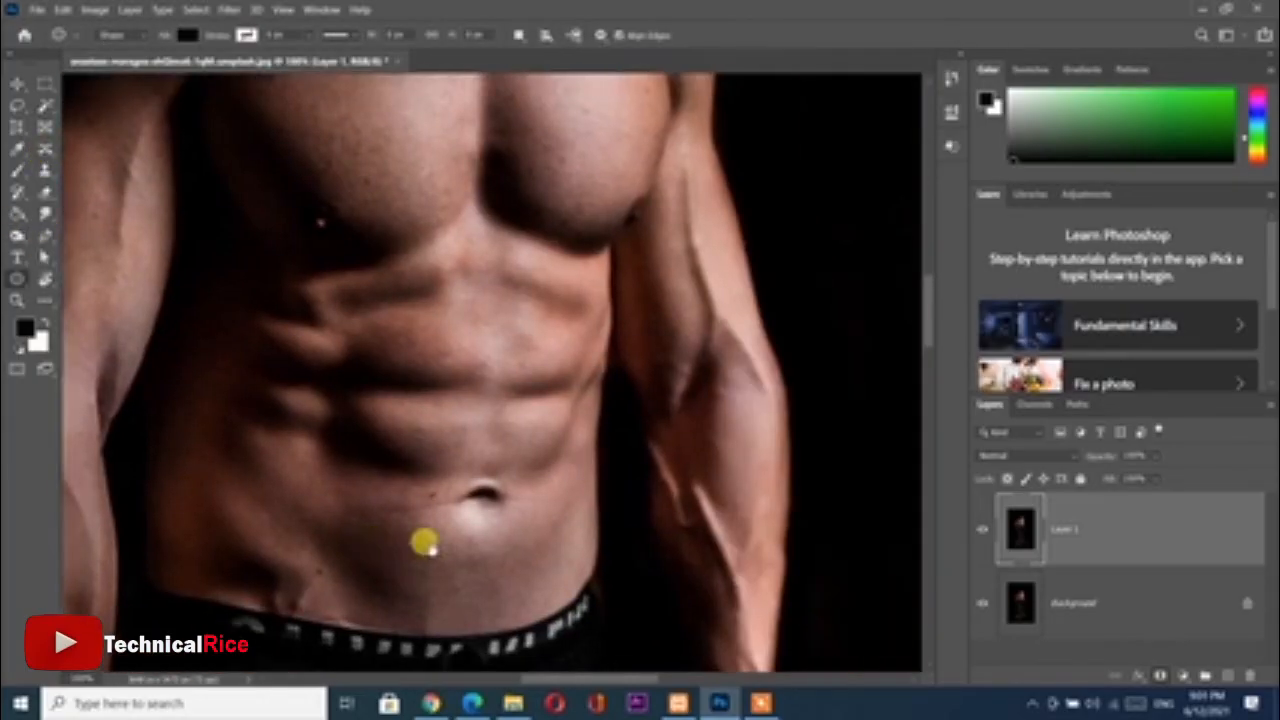
pyautogui.press('o')
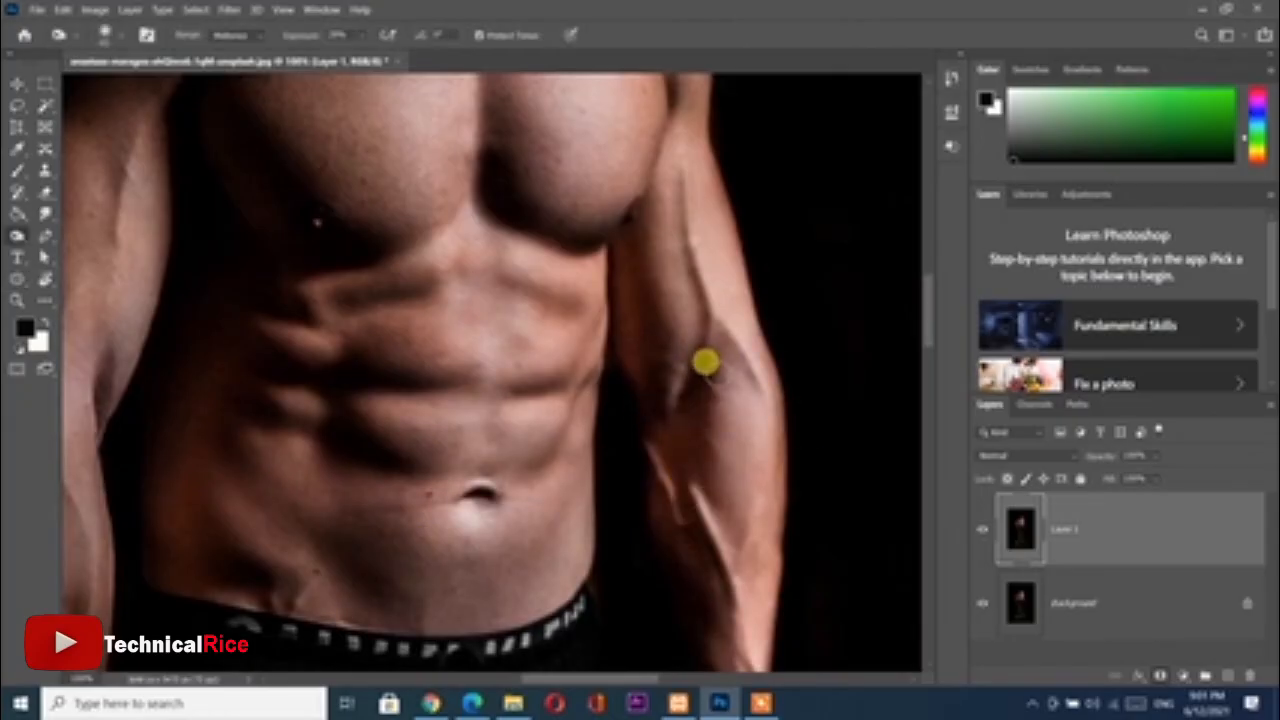
pyautogui.scroll(-3, 750, 442)
pyautogui.moveTo(668, 396)
pyautogui.mouseDown()
pyautogui.moveTo(701, 410)
pyautogui.moveTo(713, 525)
pyautogui.moveTo(688, 434)
pyautogui.mouseUp()
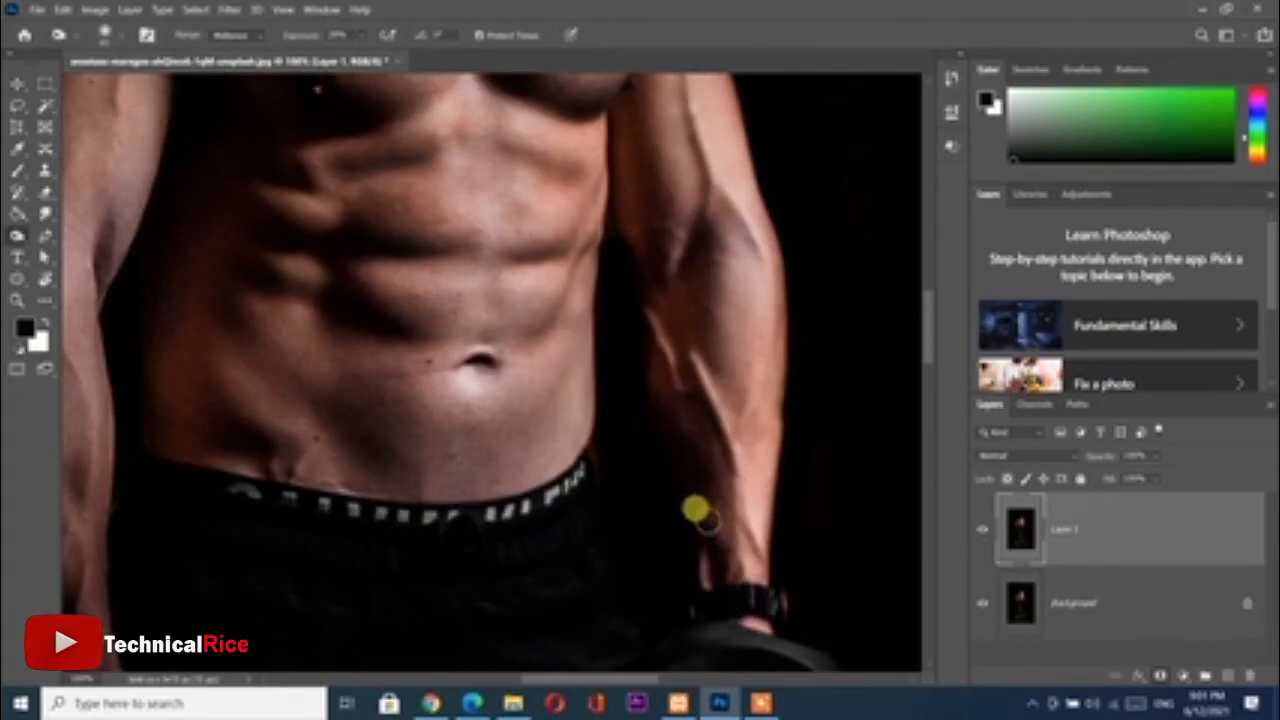
# Examine the shading of the chest, shoulder, other arm, dumbbell and legs up close
pyautogui.scroll(5, 700, 285)
pyautogui.scroll(3, 665, 350)
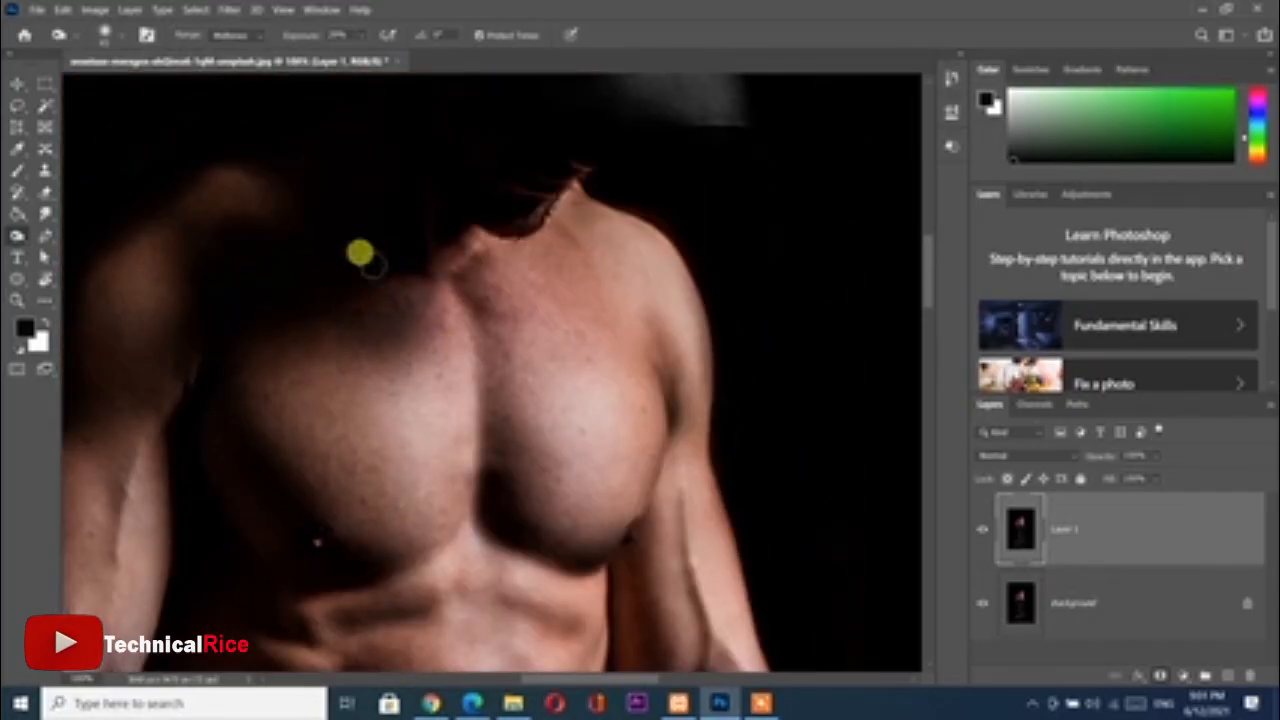
pyautogui.hscroll(-4, 390, 290)
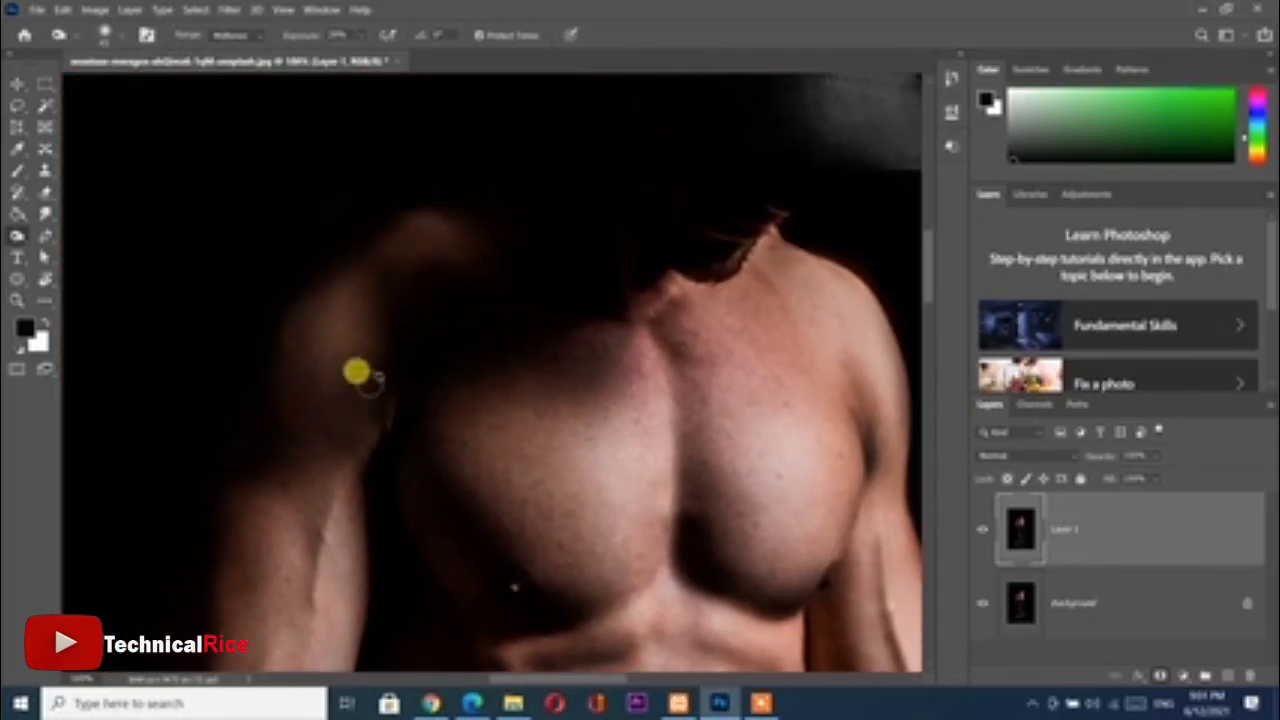
pyautogui.scroll(-4, 340, 300)
pyautogui.hscroll(-2, 340, 300)
pyautogui.scroll(-3, 300, 480)
pyautogui.scroll(-5, 310, 527)
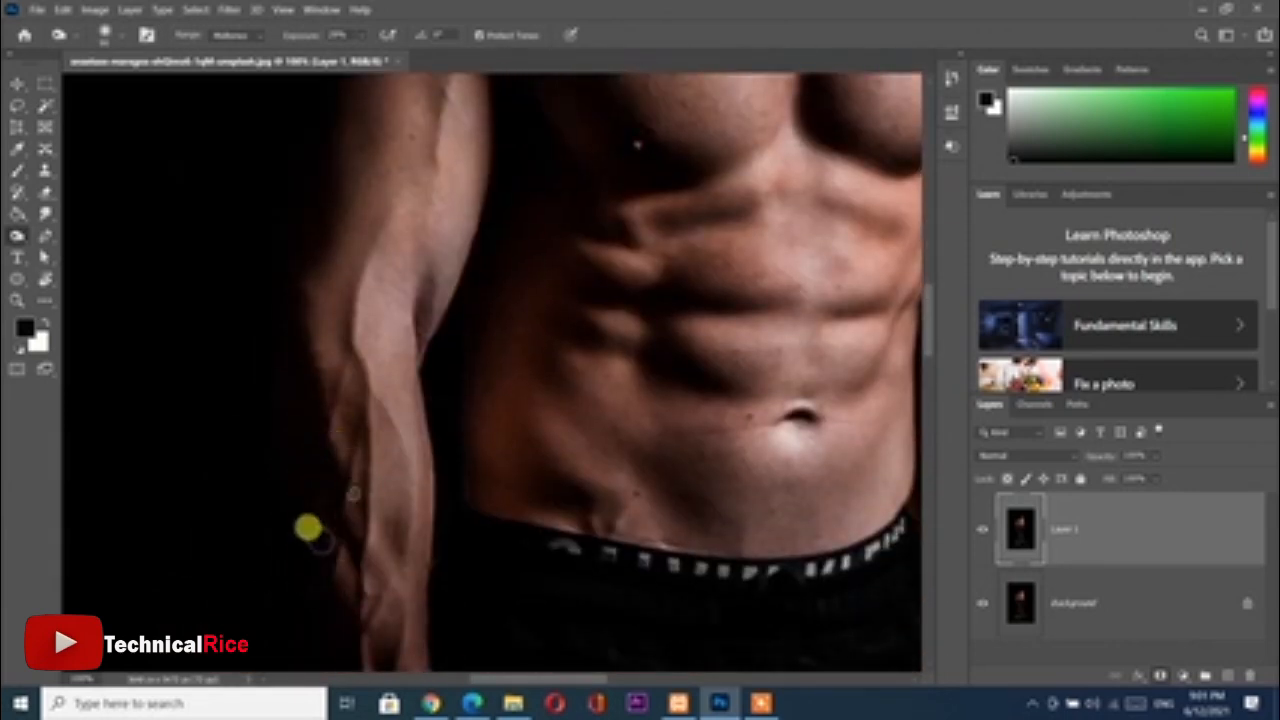
pyautogui.scroll(-6, 517, 454)
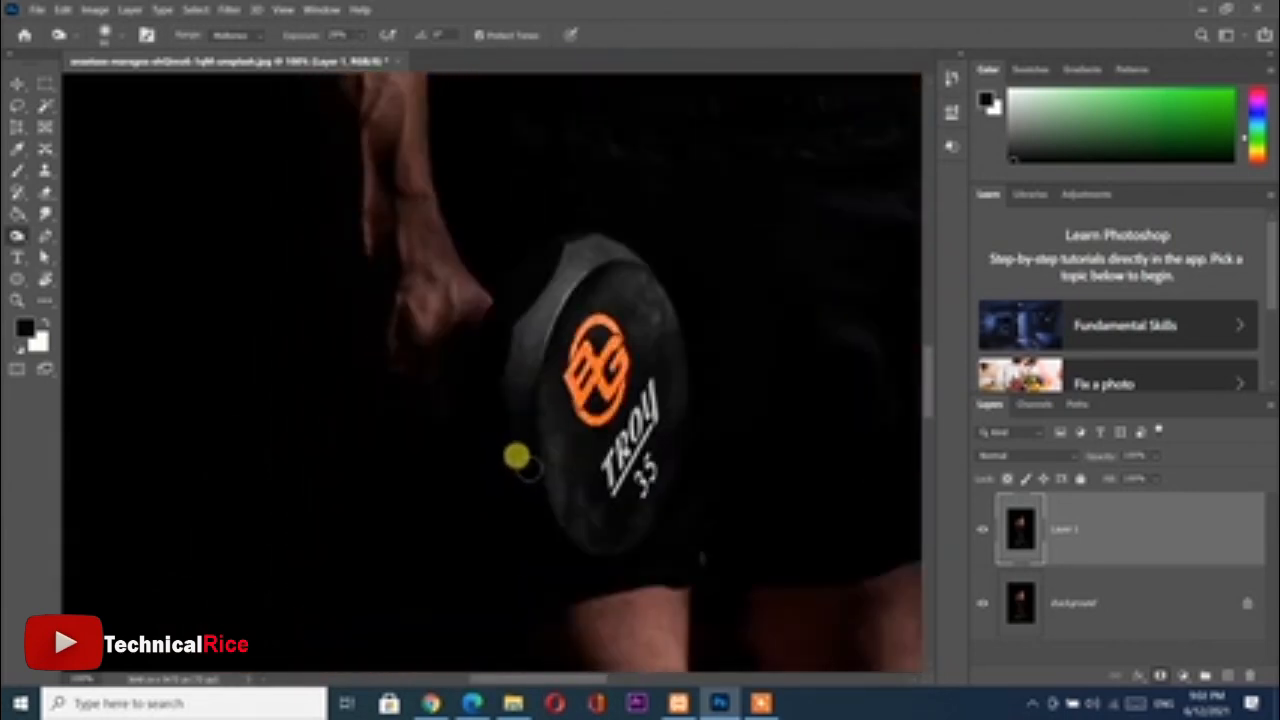
pyautogui.scroll(-2, 780, 492)
pyautogui.hscroll(2, 780, 492)
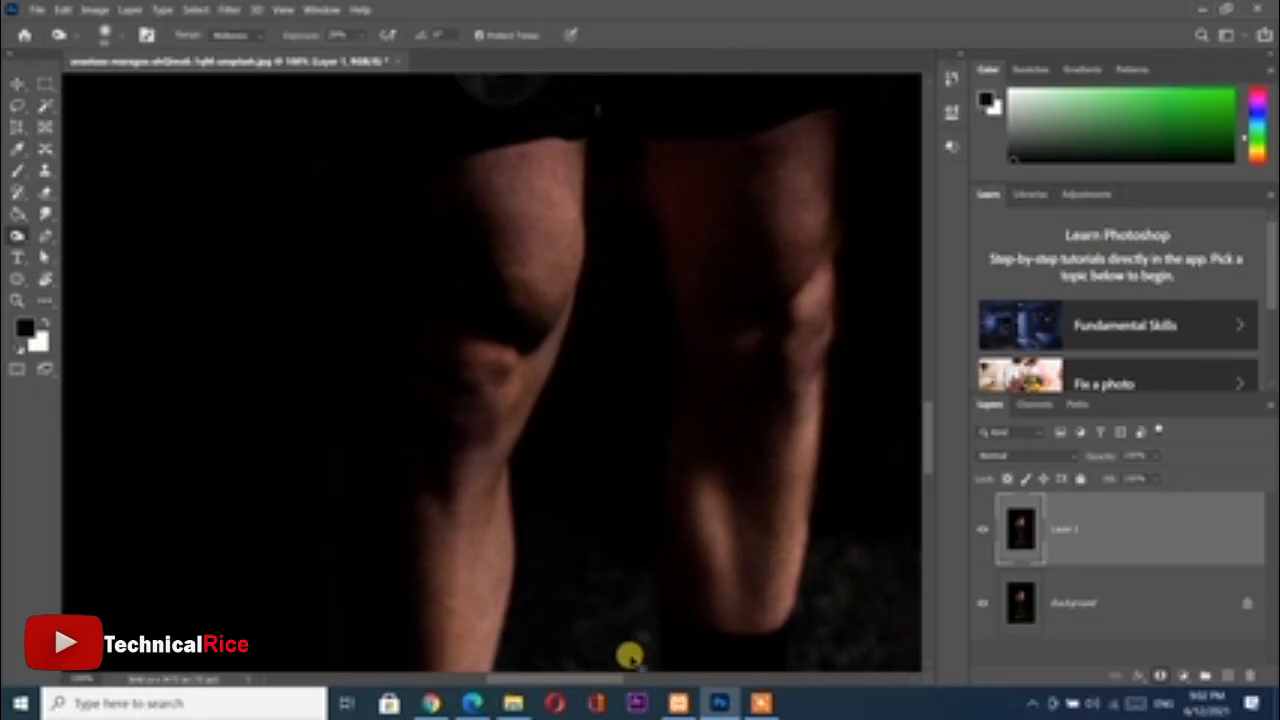
# Compare the whole figure with and without the retouching by toggling the visibility of Layer 1
pyautogui.scroll(-5, 629, 657)
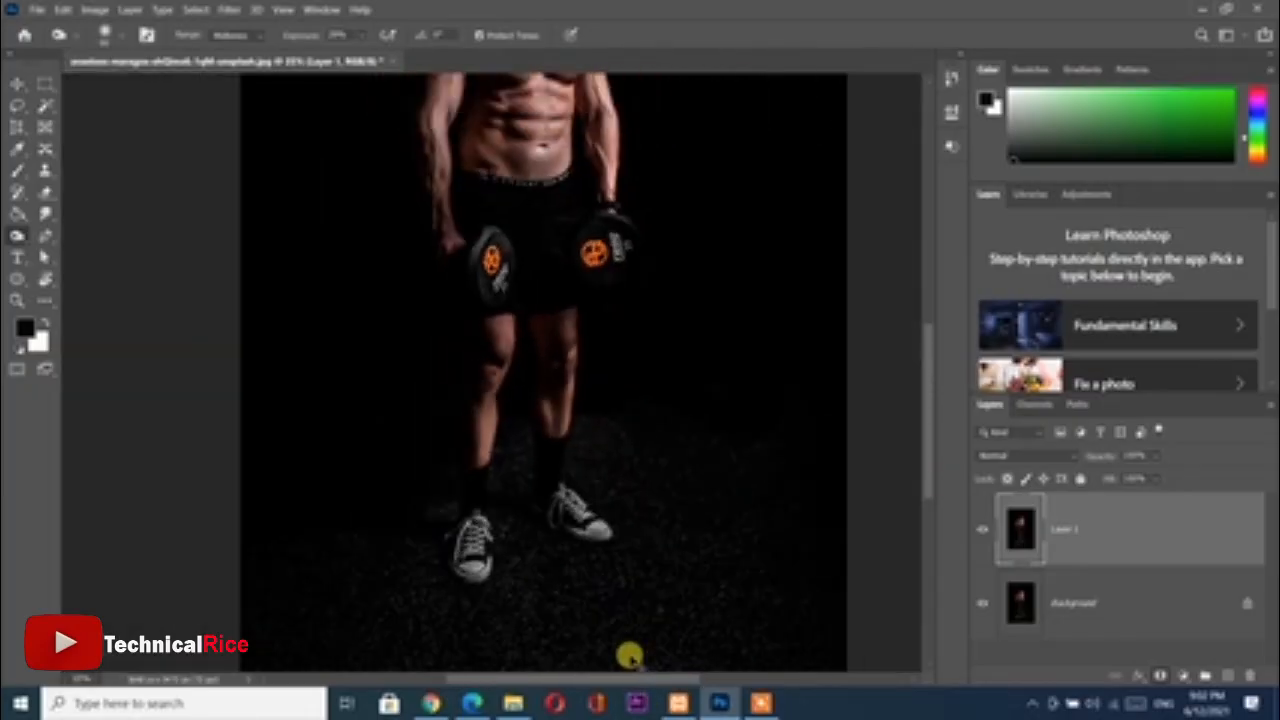
pyautogui.scroll(-2, 629, 657)
pyautogui.scroll(3, 600, 620)
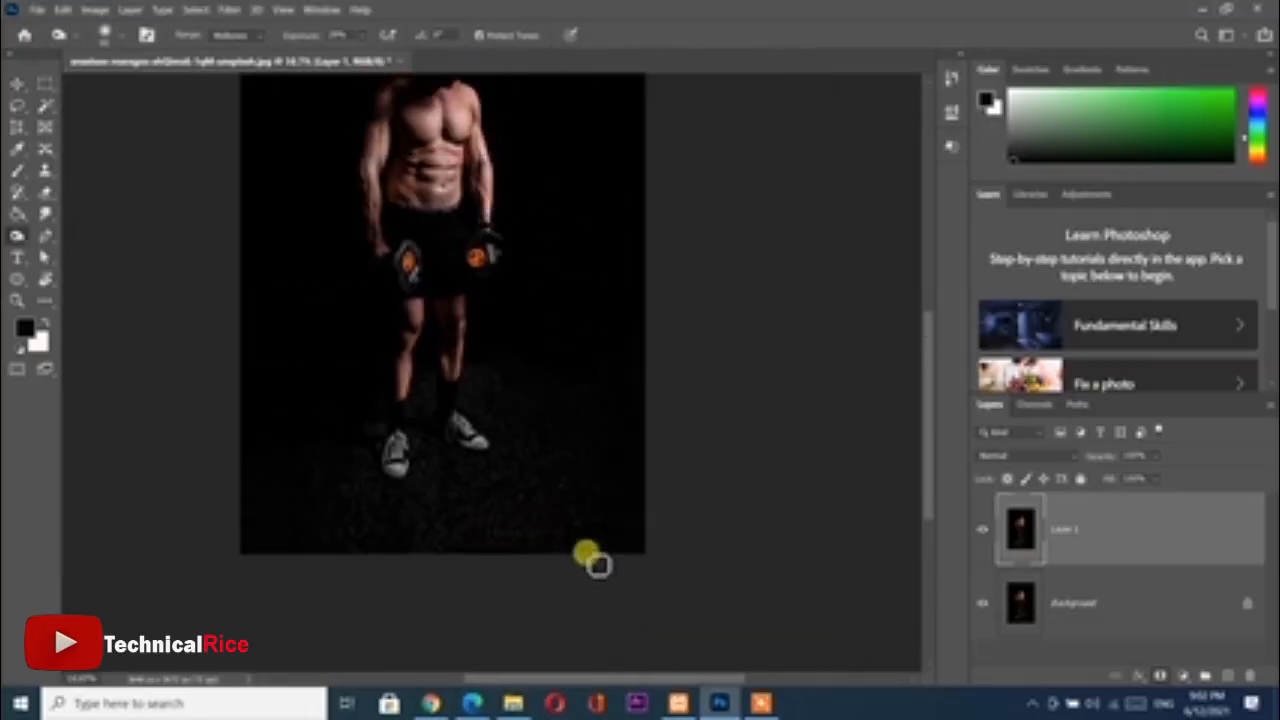
pyautogui.scroll(2, 597, 565)
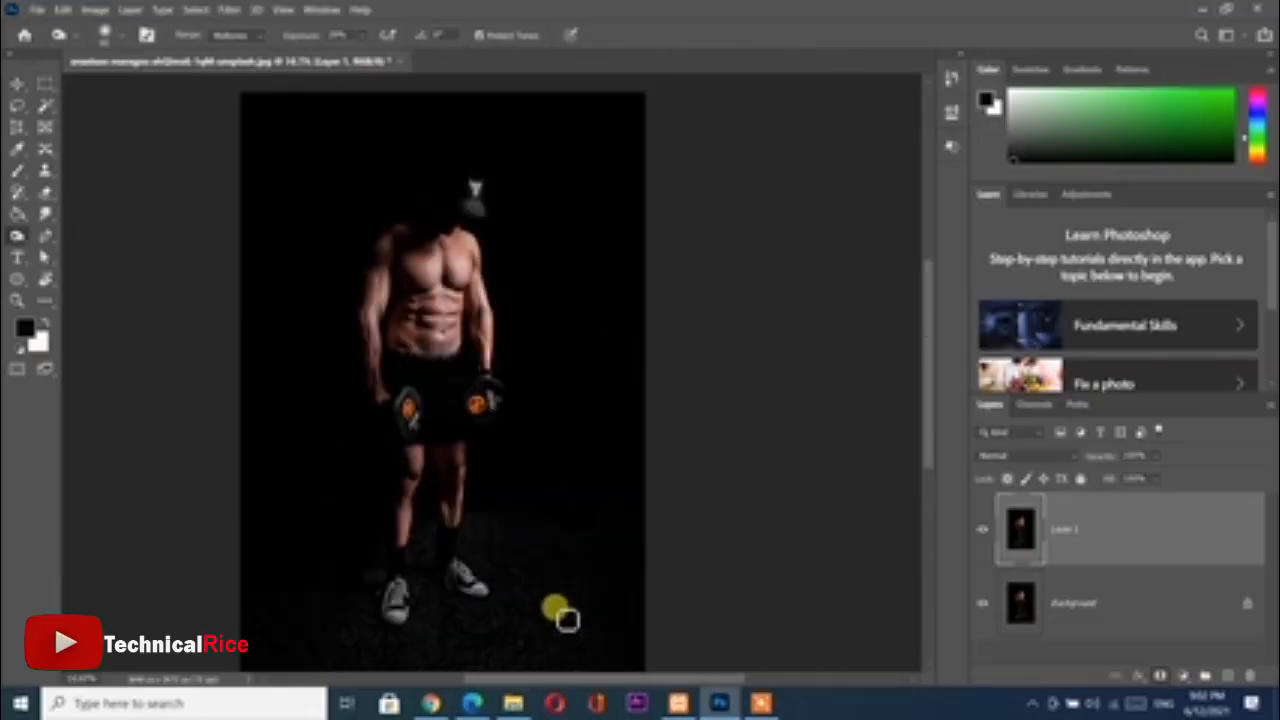
pyautogui.click(981, 529)
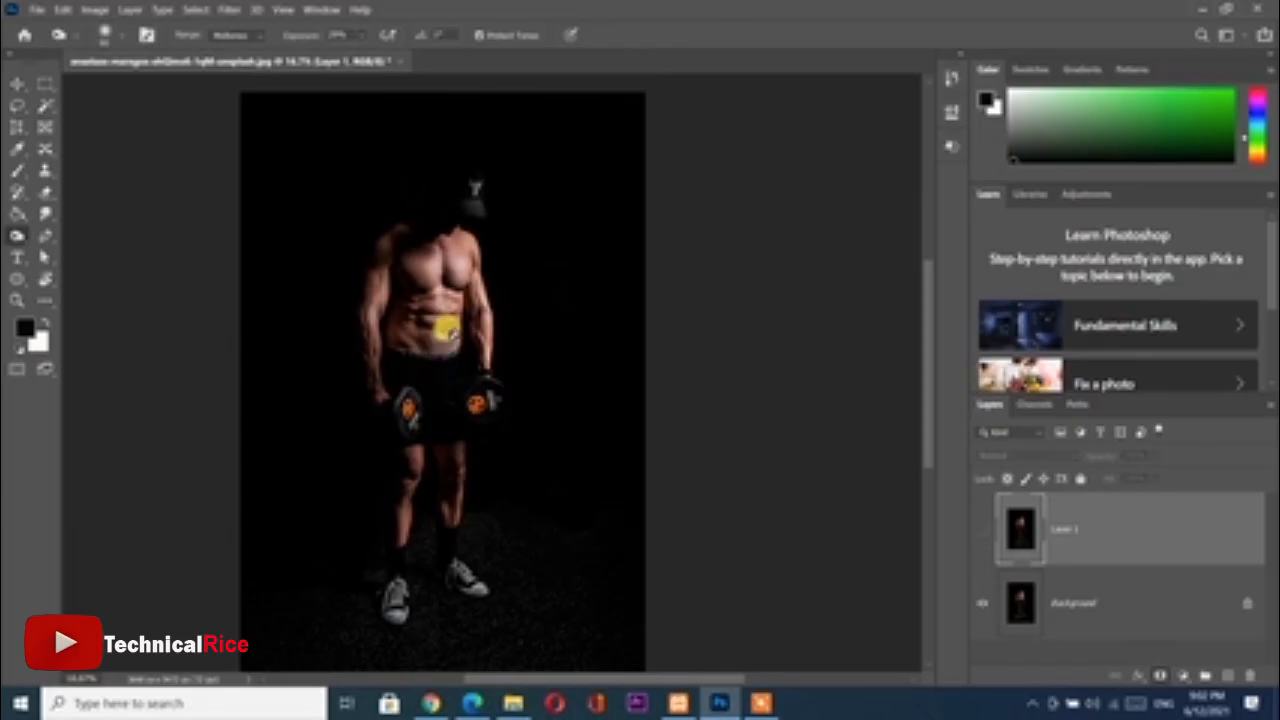
pyautogui.click(523, 305)
pyautogui.click(634, 274)
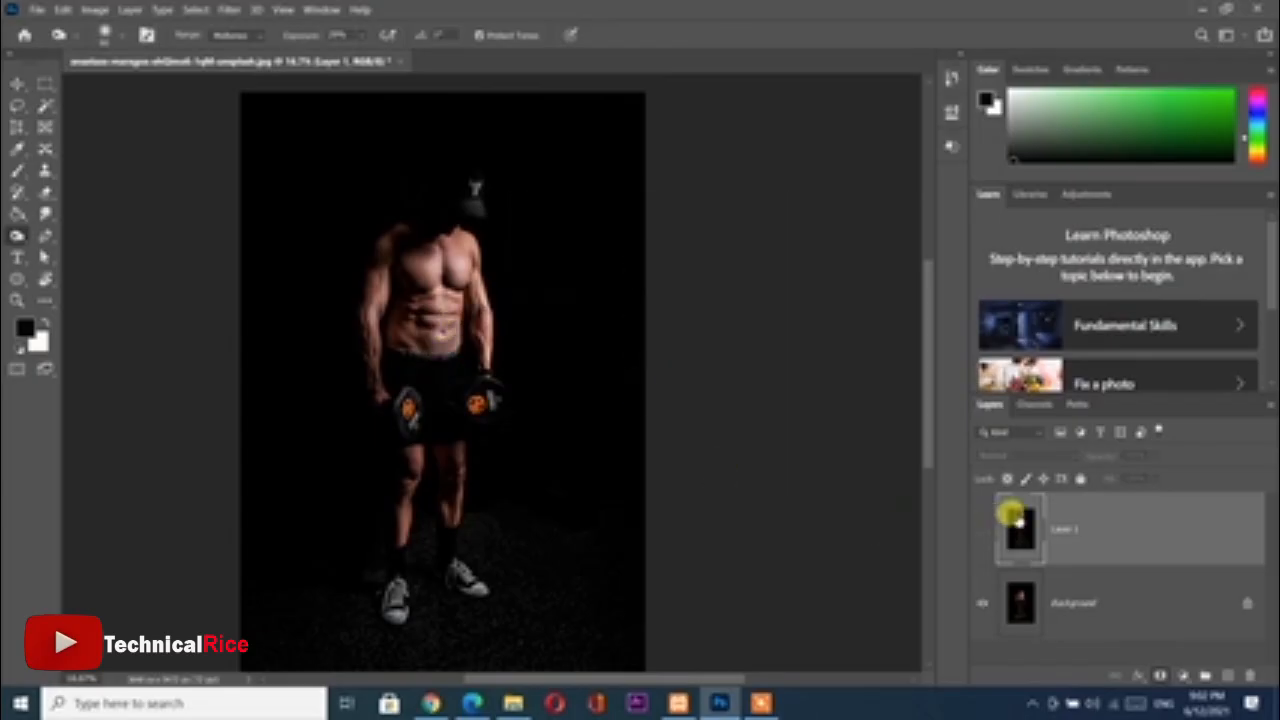
pyautogui.click(981, 529)
# Hide Layer 1 to check the original chest, abdomen and arms up close against the burned version
pyautogui.hotkey('ctrl', '-')
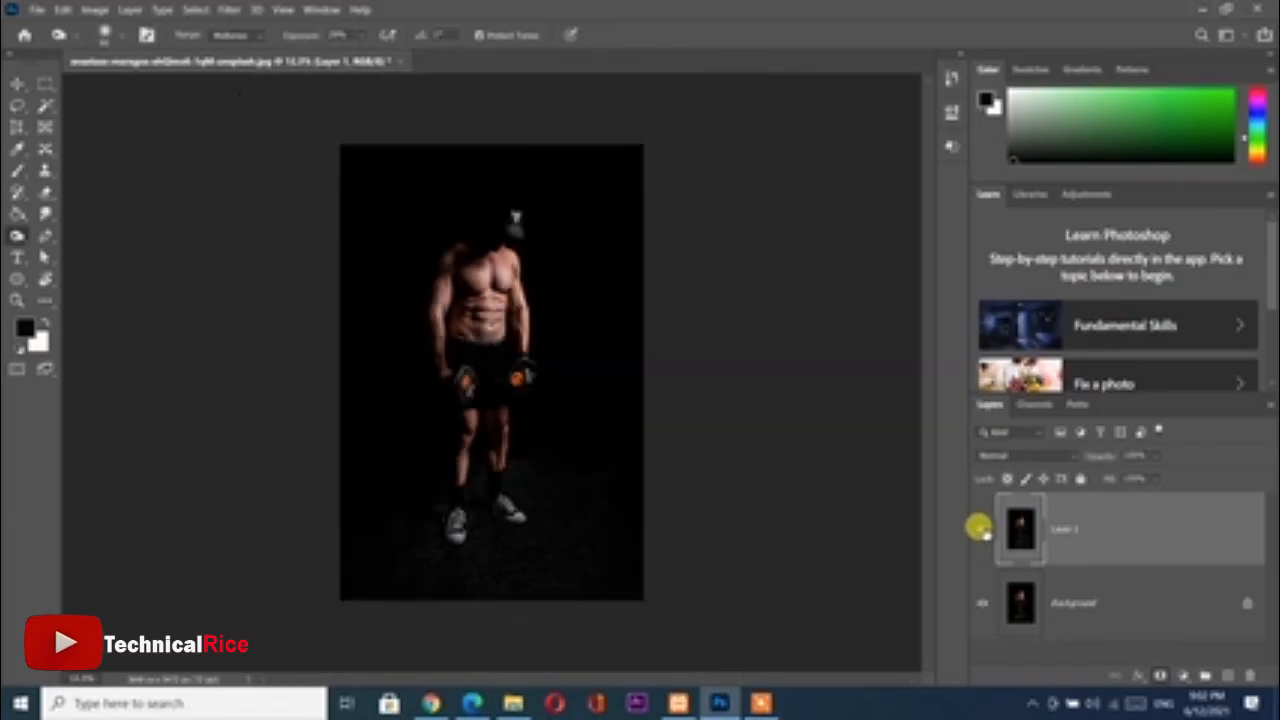
pyautogui.hotkey('ctrl', '+')
pyautogui.hotkey('ctrl', '+')
pyautogui.hotkey('ctrl', '+')
pyautogui.hotkey('ctrl', '+')
pyautogui.scroll(3, 572, 418)
pyautogui.scroll(5, 558, 408)
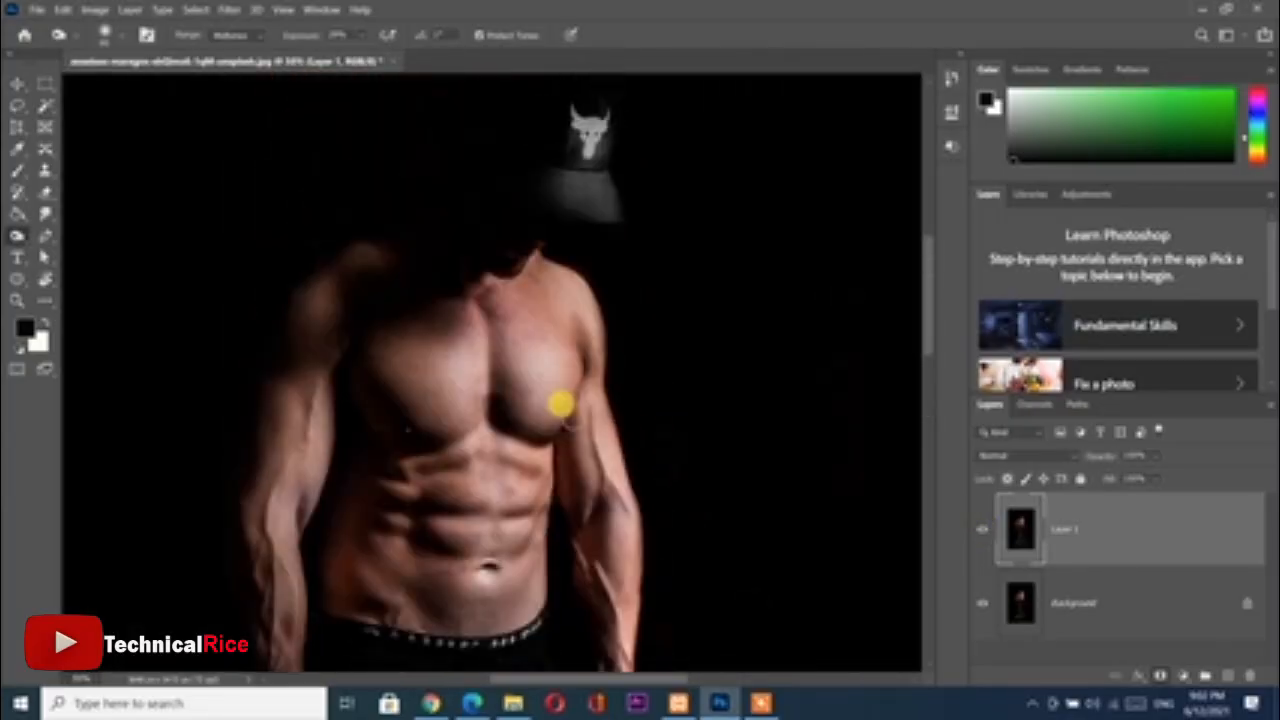
pyautogui.click(978, 529)
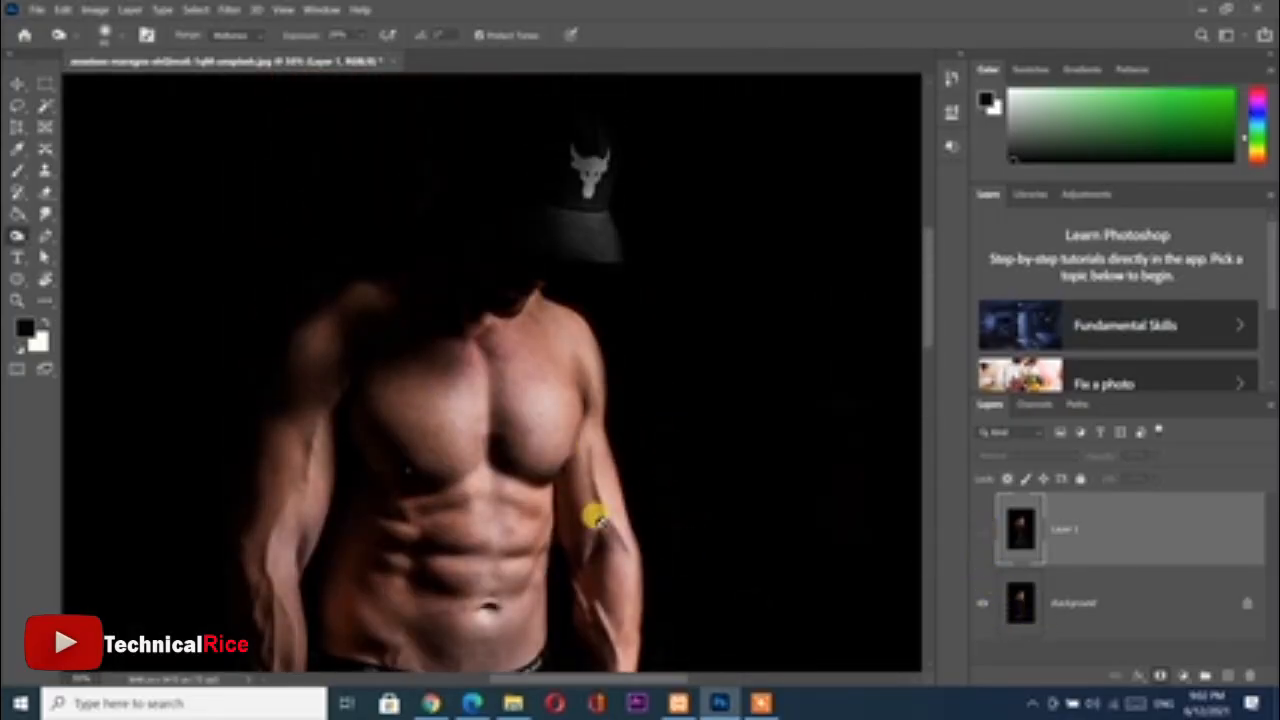
pyautogui.scroll(-2, 508, 532)
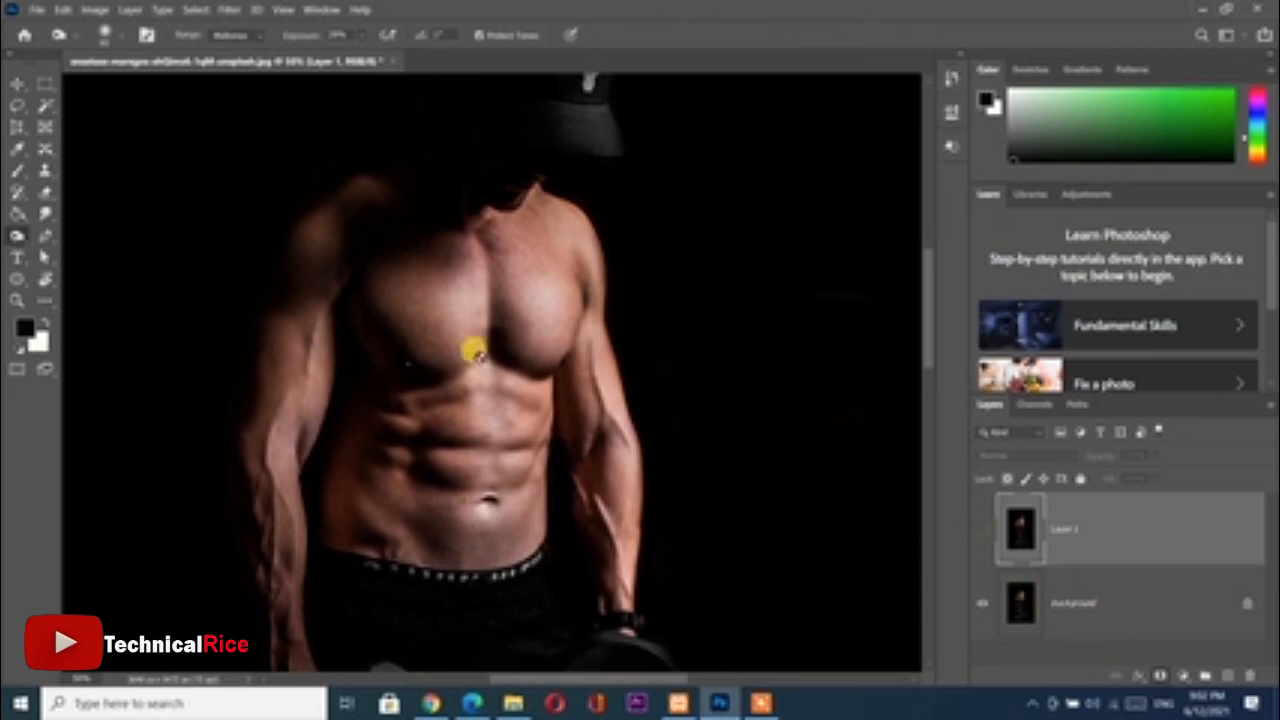
# Compare the retouched torso with the original by switching Layer 1 off and on, leaving the layer shown
pyautogui.click(982, 529)
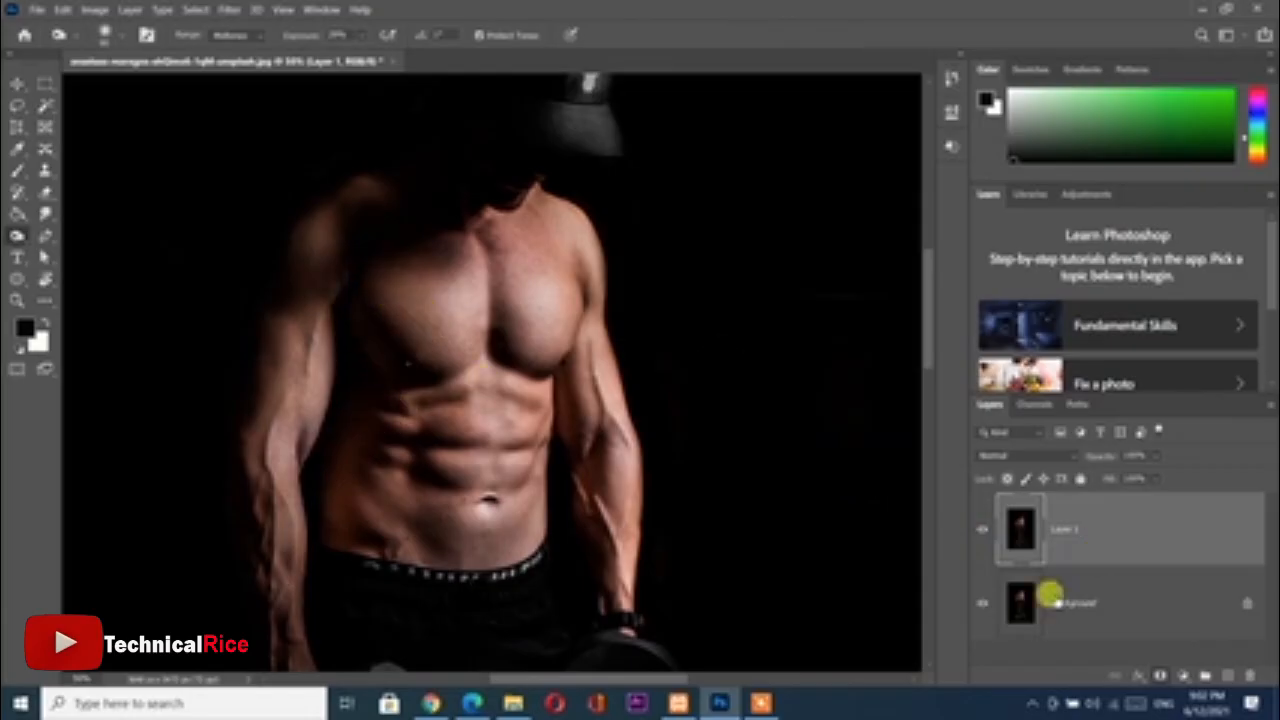
pyautogui.click(981, 527)
pyautogui.click(981, 527)
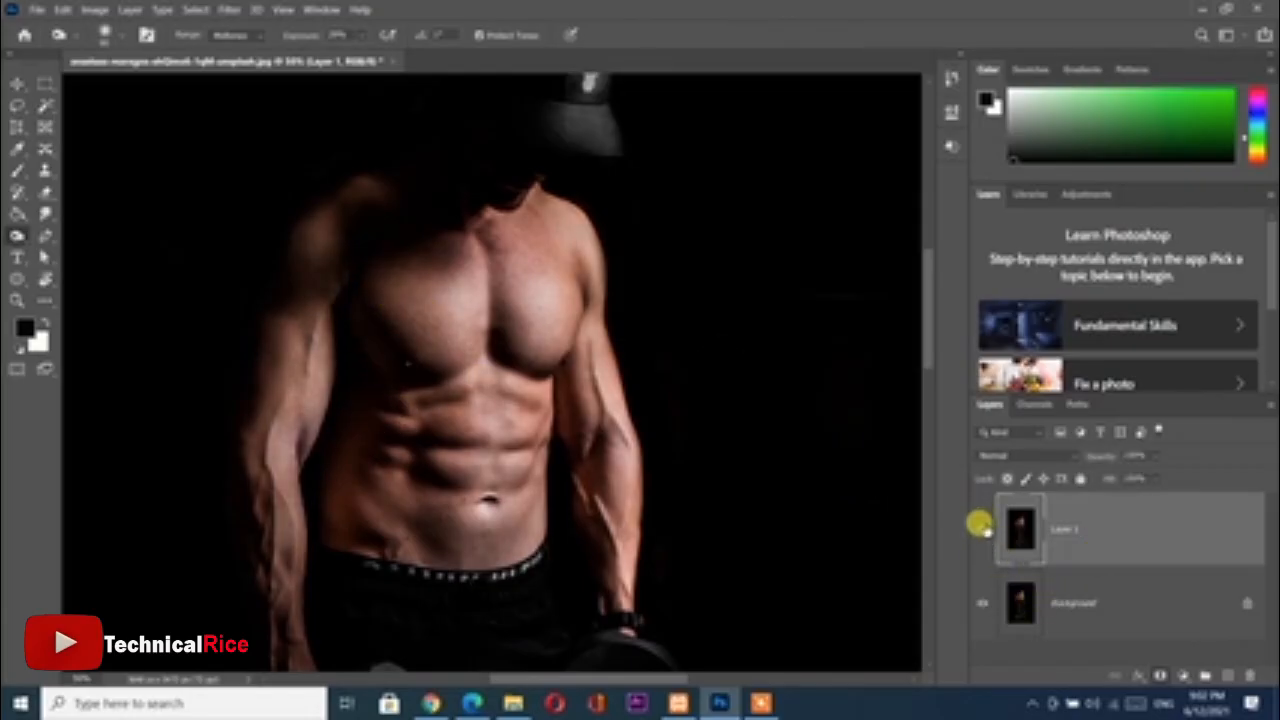
pyautogui.click(981, 527)
pyautogui.click(981, 527)
pyautogui.hotkey('ctrl', '0')
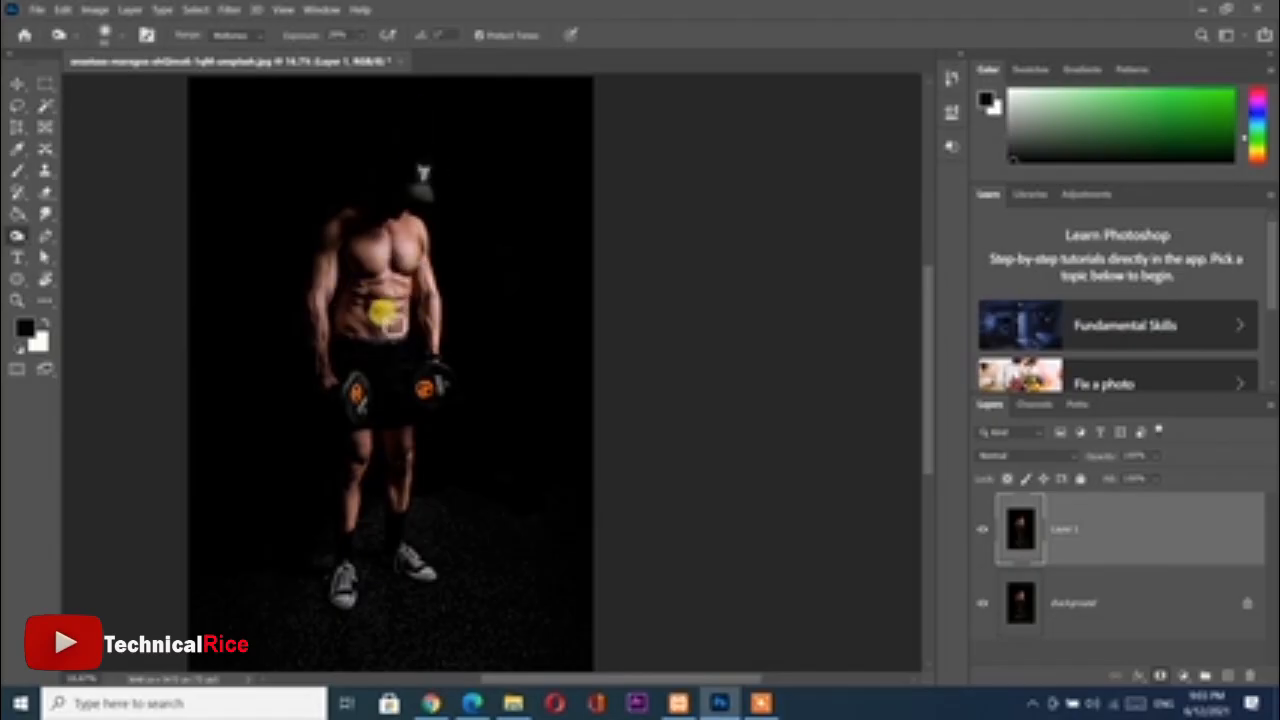
# Switch from the Burn tool to the Sponge tool and set its flow to 21%
pyautogui.rightClick(18, 238)
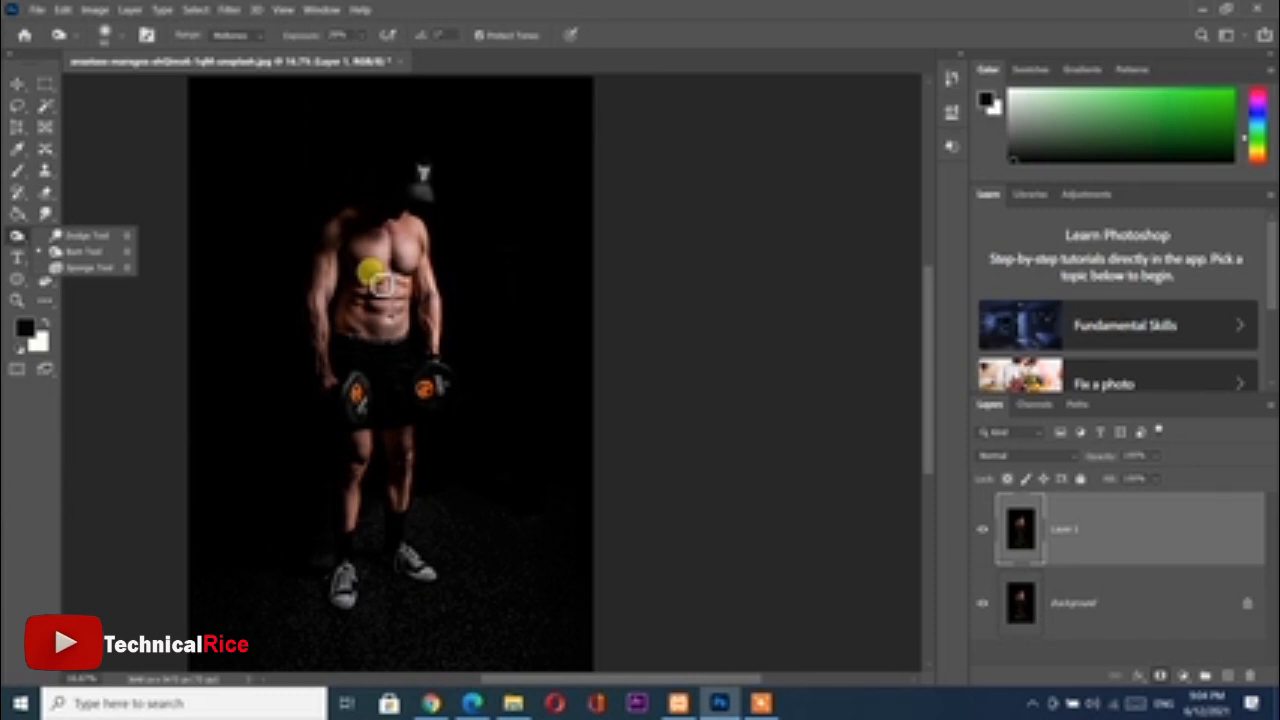
pyautogui.click(371, 273)
pyautogui.hotkey('ctrl', '+')
pyautogui.hotkey('ctrl', '+')
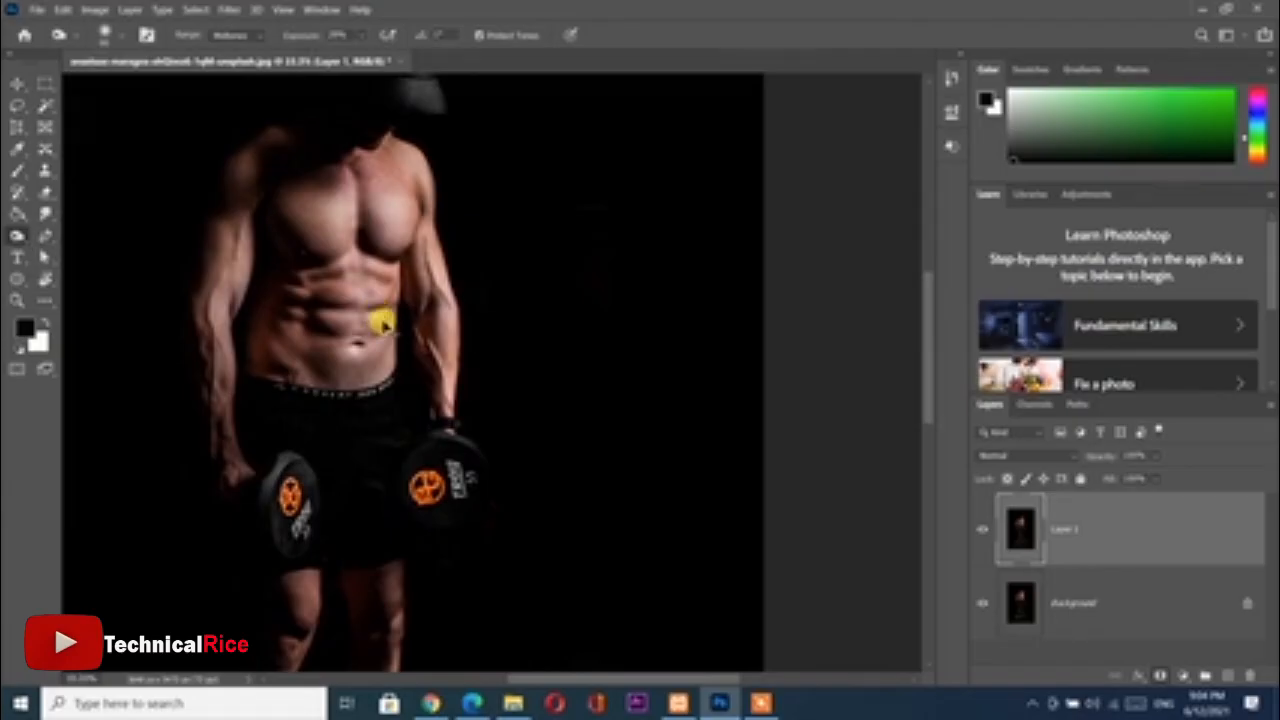
pyautogui.hotkey('ctrl', '+')
pyautogui.hotkey('ctrl', '+')
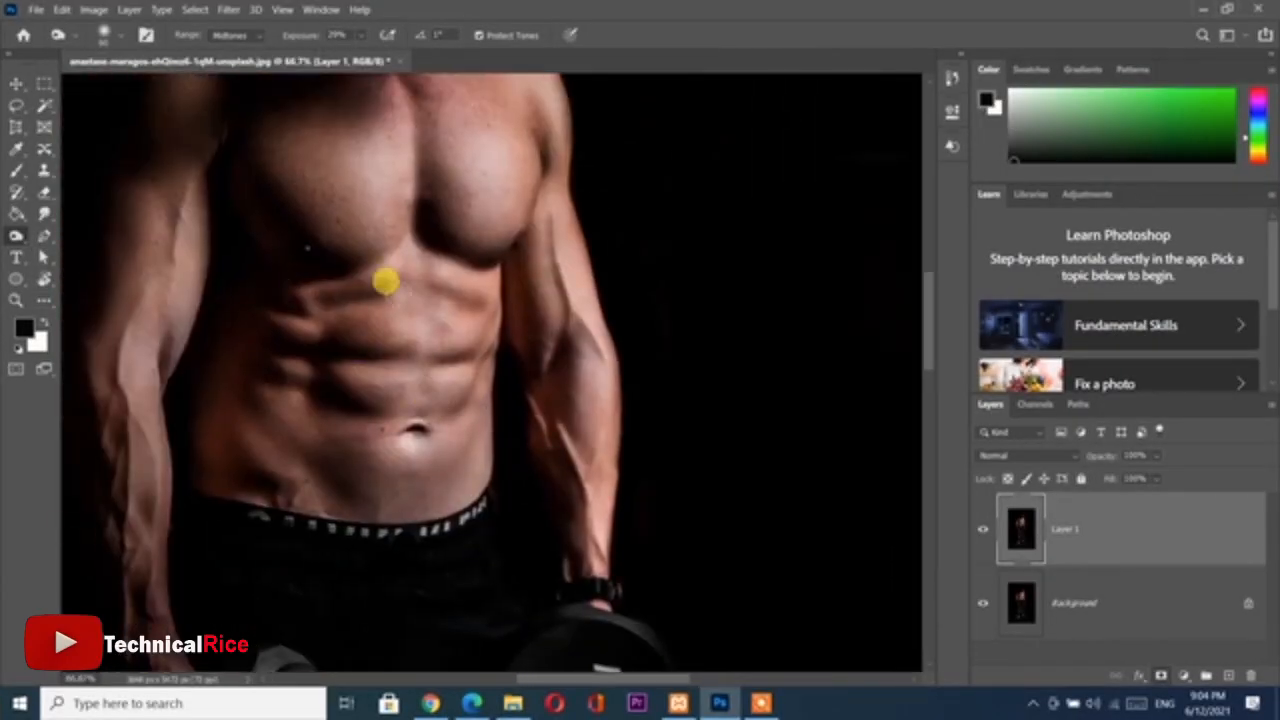
pyautogui.moveTo(426, 297); pyautogui.dragTo(468, 380)
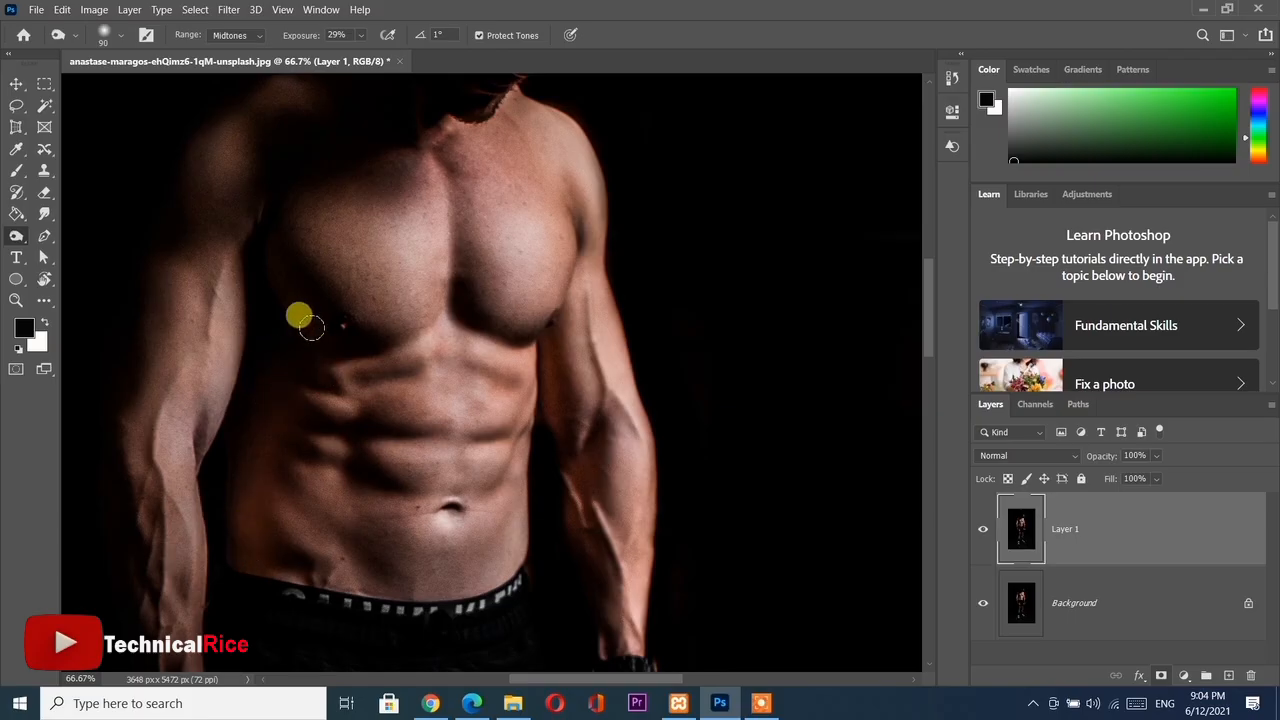
pyautogui.rightClick(16, 237)
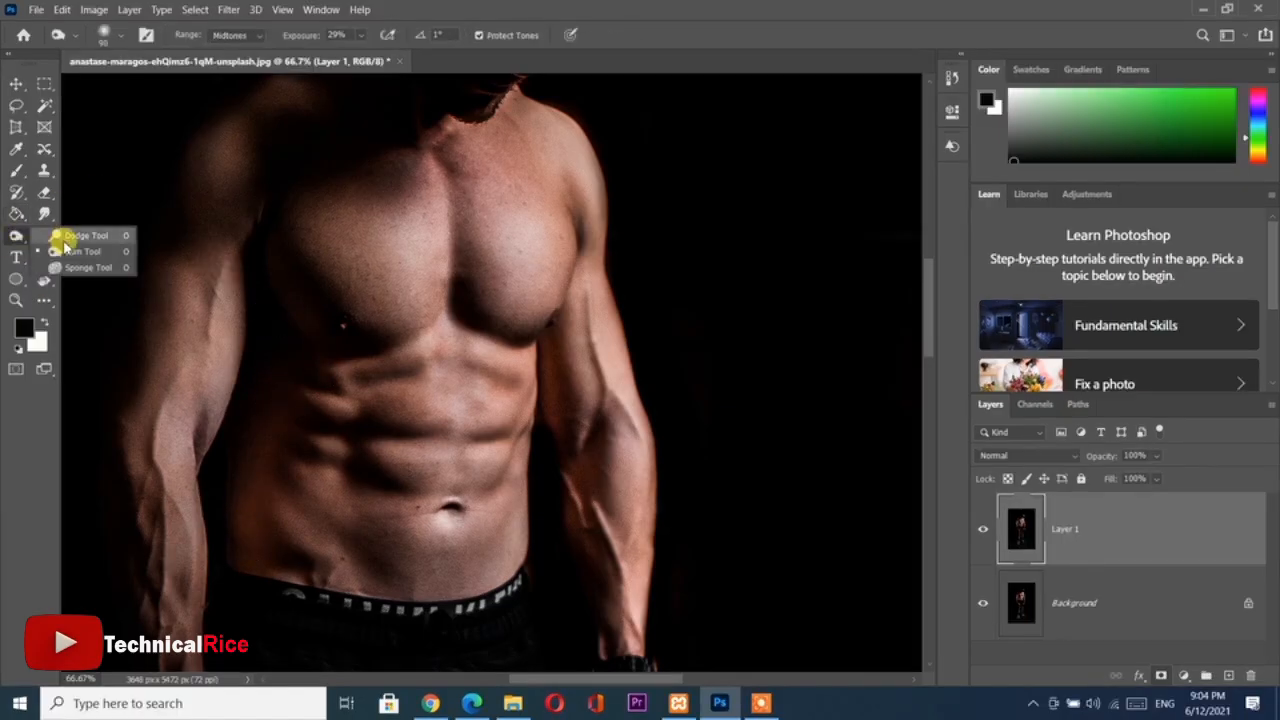
pyautogui.click(86, 267)
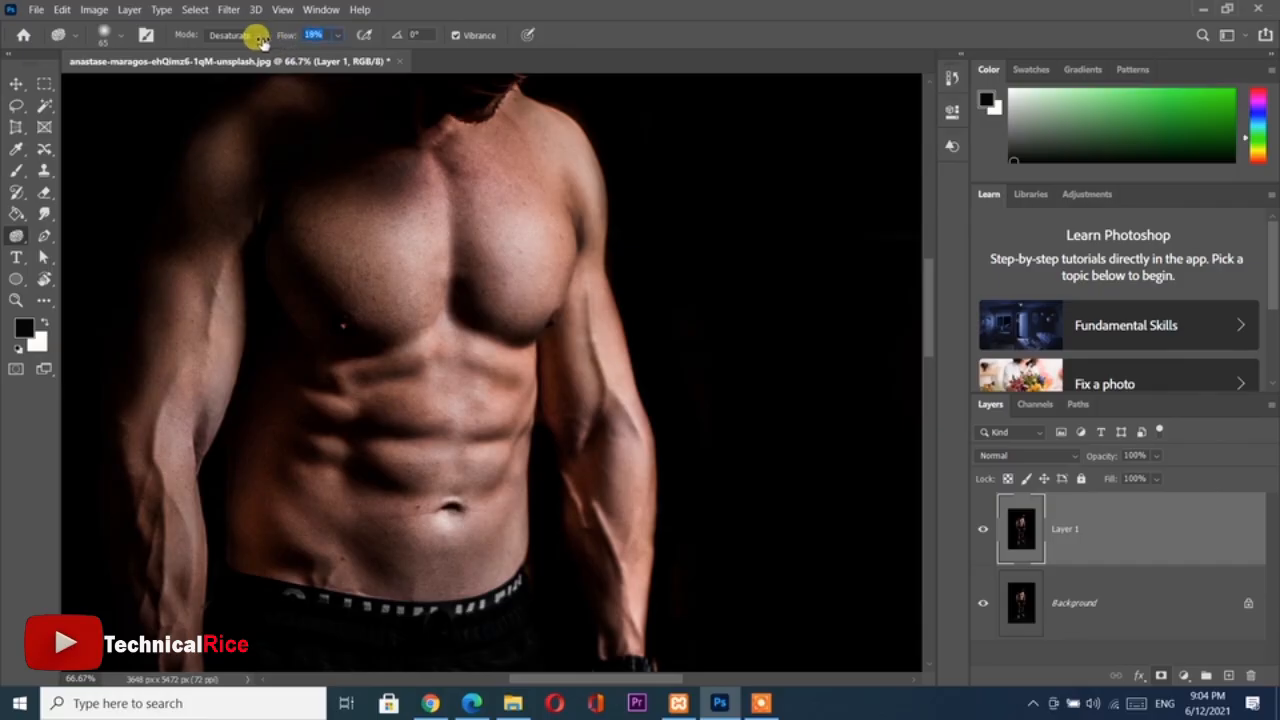
# Try desaturating the upper abdomen with the Sponge tool and undo the stroke
pyautogui.scroll(-2, 297, 462)
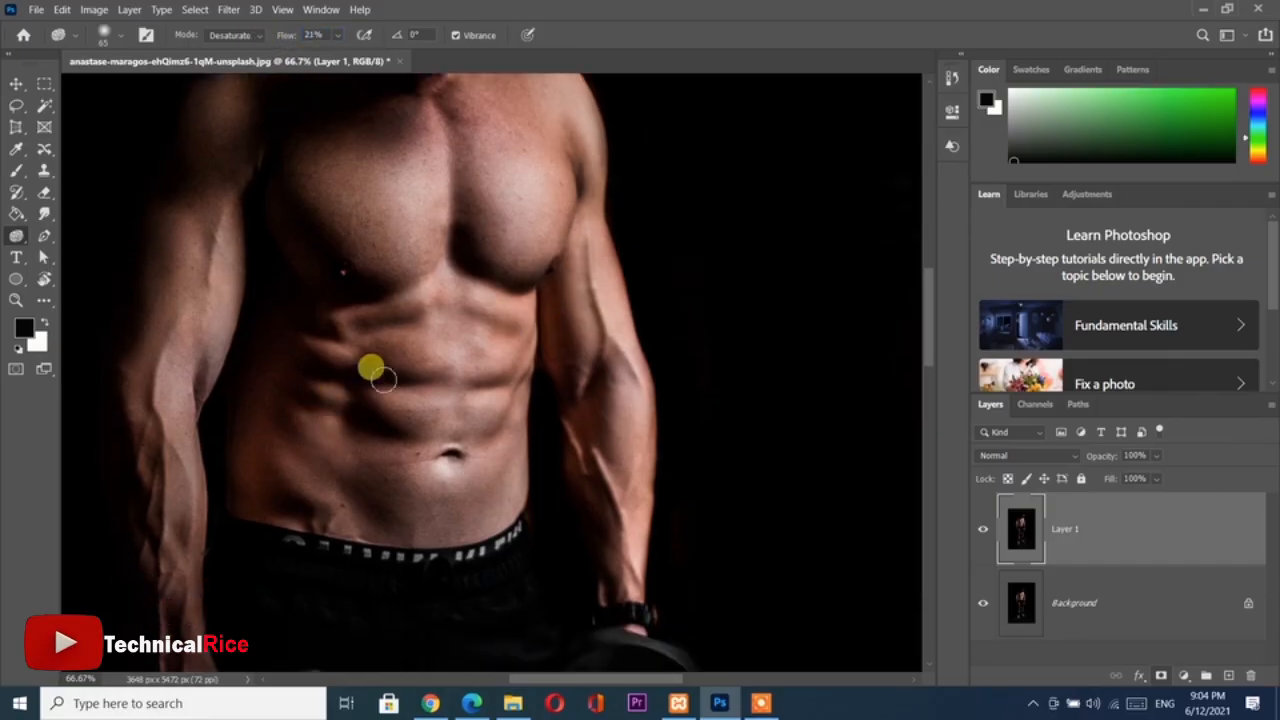
pyautogui.moveTo(397, 333)
pyautogui.mouseDown()
pyautogui.moveTo(389, 367)
pyautogui.moveTo(422, 357)
pyautogui.moveTo(367, 362)
pyautogui.moveTo(384, 371)
pyautogui.moveTo(449, 329)
pyautogui.moveTo(397, 335)
pyautogui.moveTo(423, 356)
pyautogui.moveTo(366, 357)
pyautogui.moveTo(433, 335)
pyautogui.moveTo(406, 347)
pyautogui.moveTo(427, 312)
pyautogui.moveTo(406, 356)
pyautogui.moveTo(415, 324)
pyautogui.moveTo(371, 361)
pyautogui.moveTo(386, 346)
pyautogui.moveTo(444, 394)
pyautogui.moveTo(489, 460)
pyautogui.moveTo(492, 434)
pyautogui.moveTo(403, 430)
pyautogui.moveTo(422, 384)
pyautogui.mouseUp()
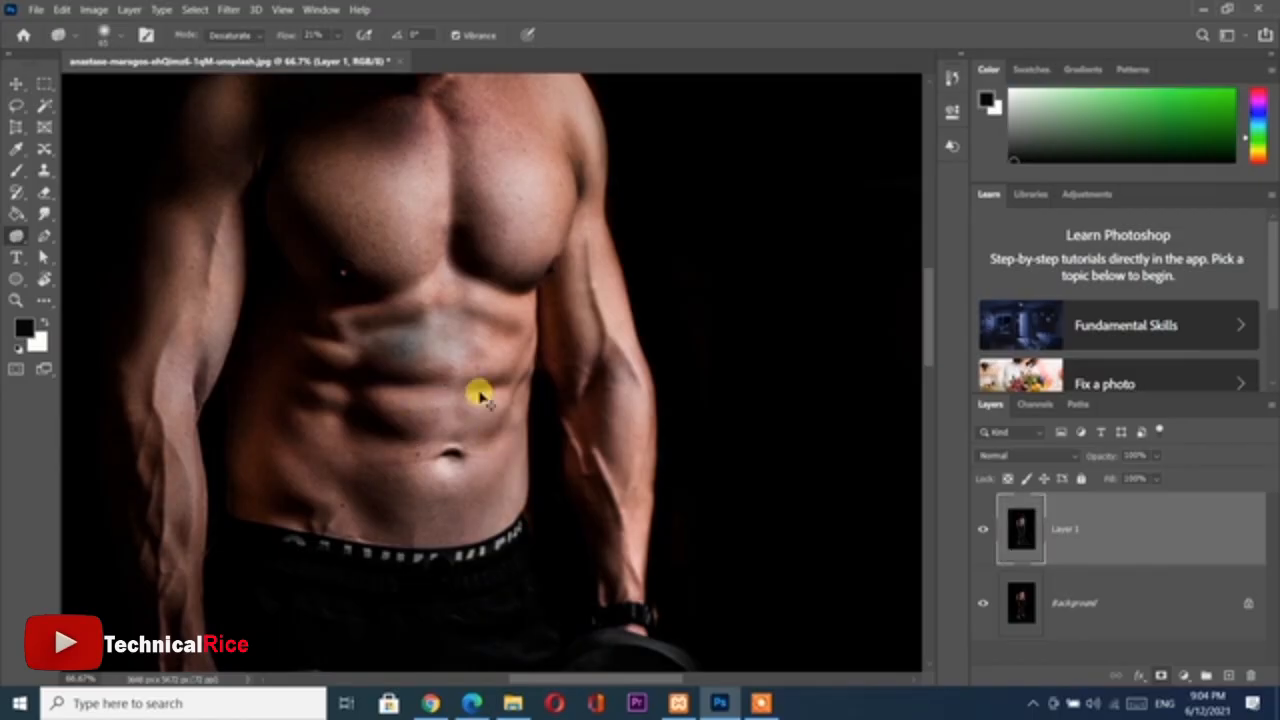
pyautogui.hotkey('ctrl', 'z')
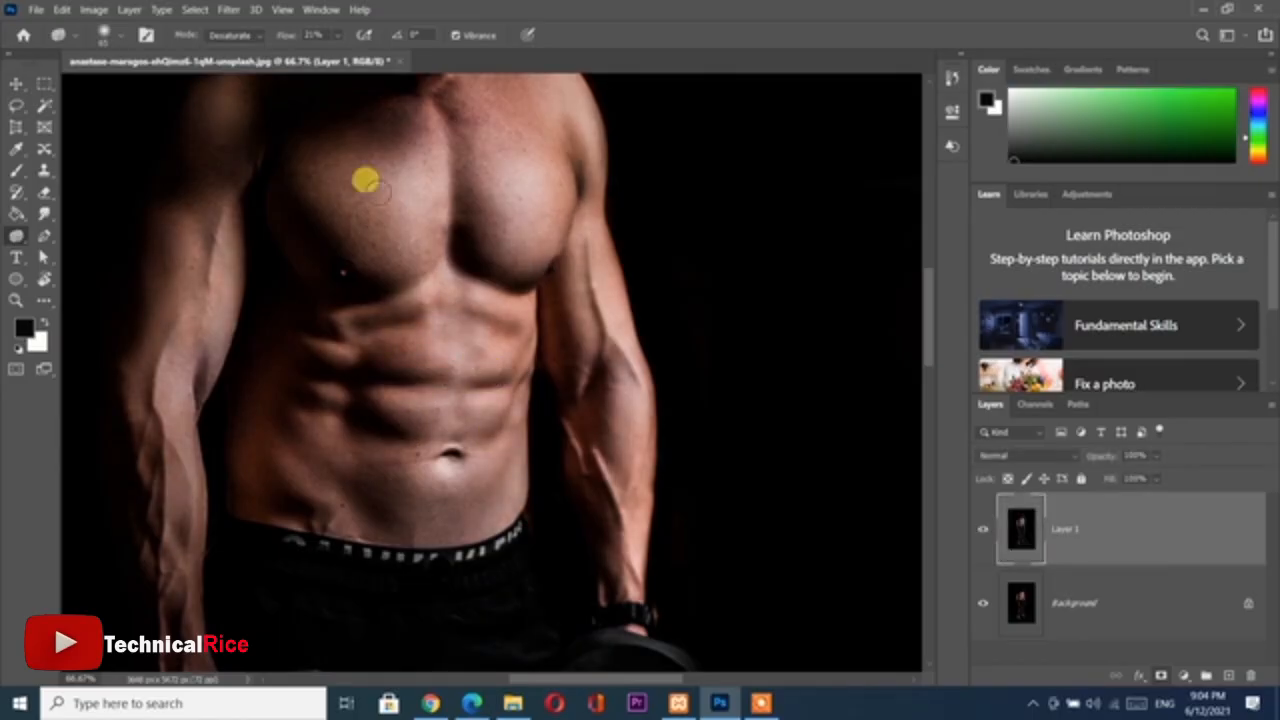
# Saturate the upper abdominal muscles with the Sponge tool in Saturate mode at 21% flow
pyautogui.click(233, 36)
pyautogui.click(233, 62)
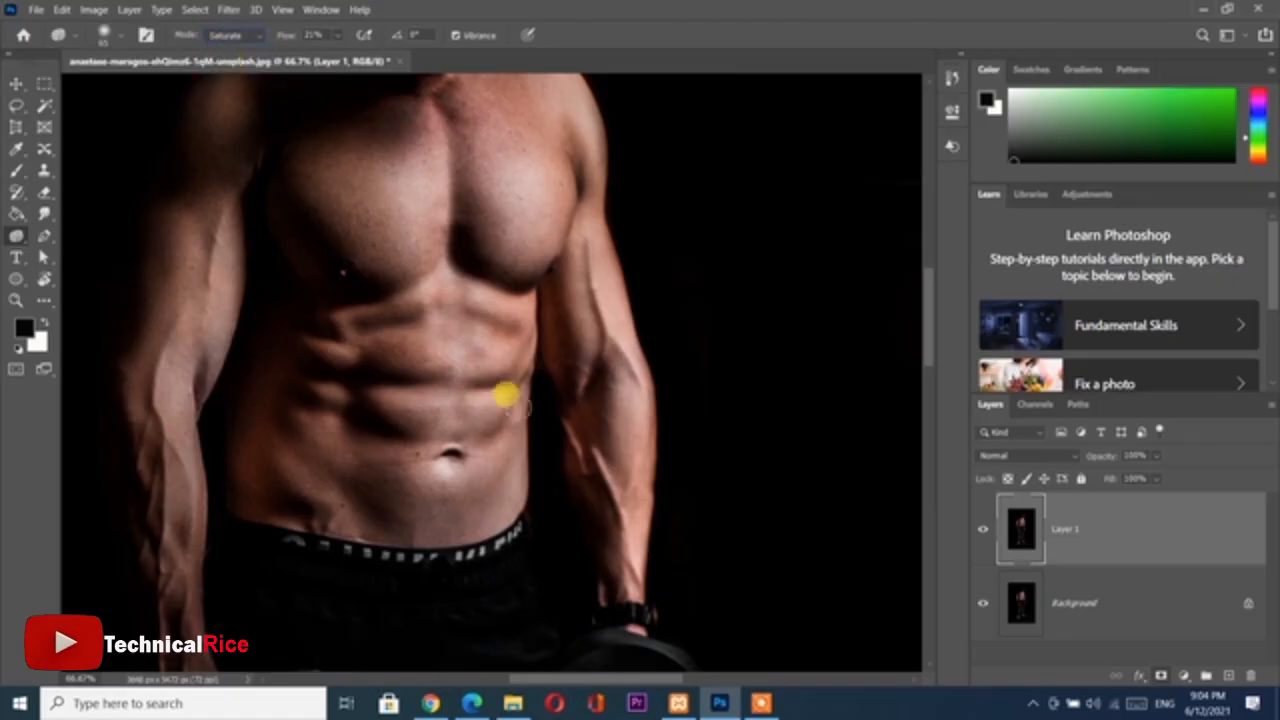
pyautogui.hotkey('ctrl', '+')
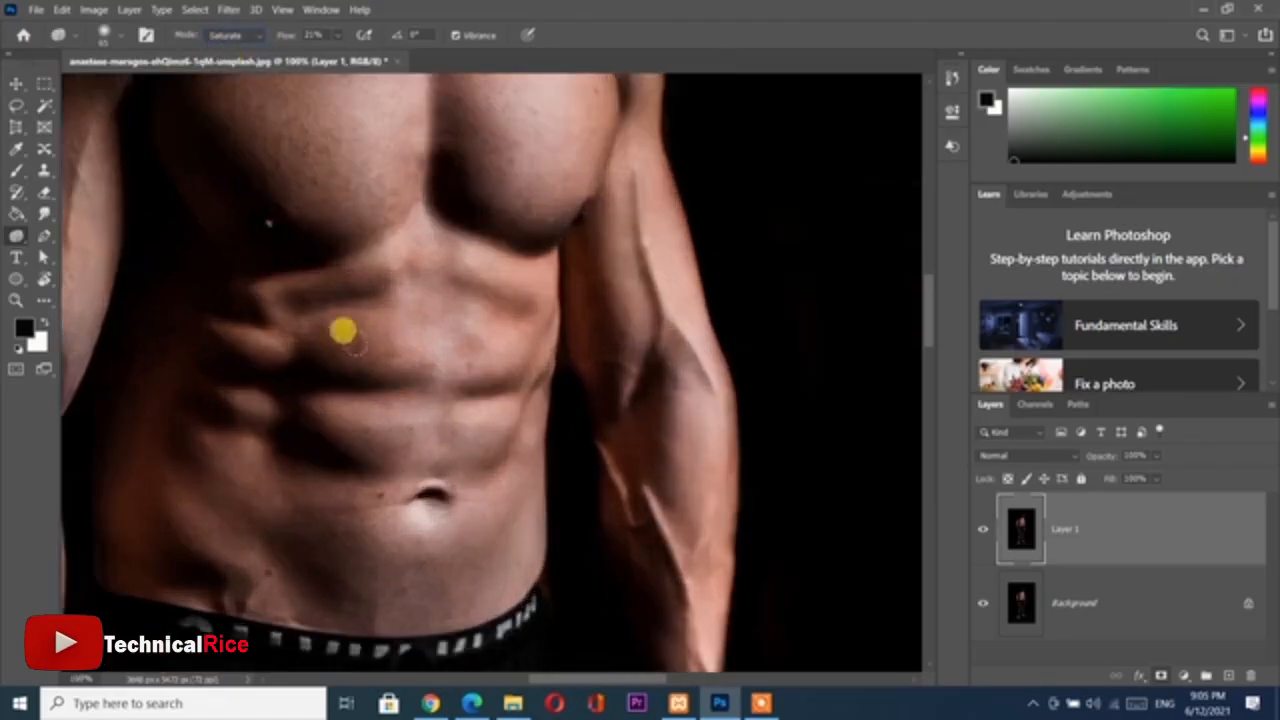
pyautogui.moveTo(363, 317)
pyautogui.mouseDown()
pyautogui.moveTo(304, 318)
pyautogui.moveTo(359, 307)
pyautogui.moveTo(328, 312)
pyautogui.moveTo(370, 327)
pyautogui.moveTo(339, 321)
pyautogui.mouseUp()
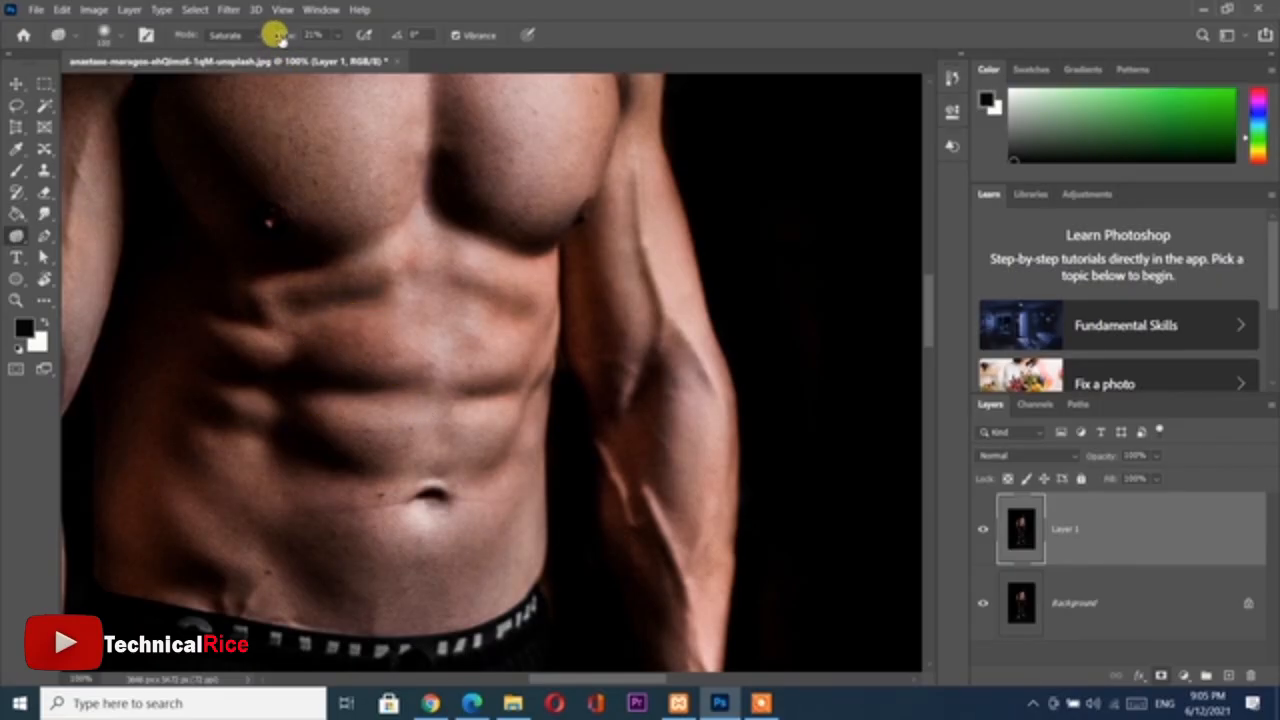
# Set the Sponge flow to 8% and gently saturate the skin along the shaded side of the abdomen
pyautogui.moveTo(275, 37); pyautogui.dragTo(277, 38)
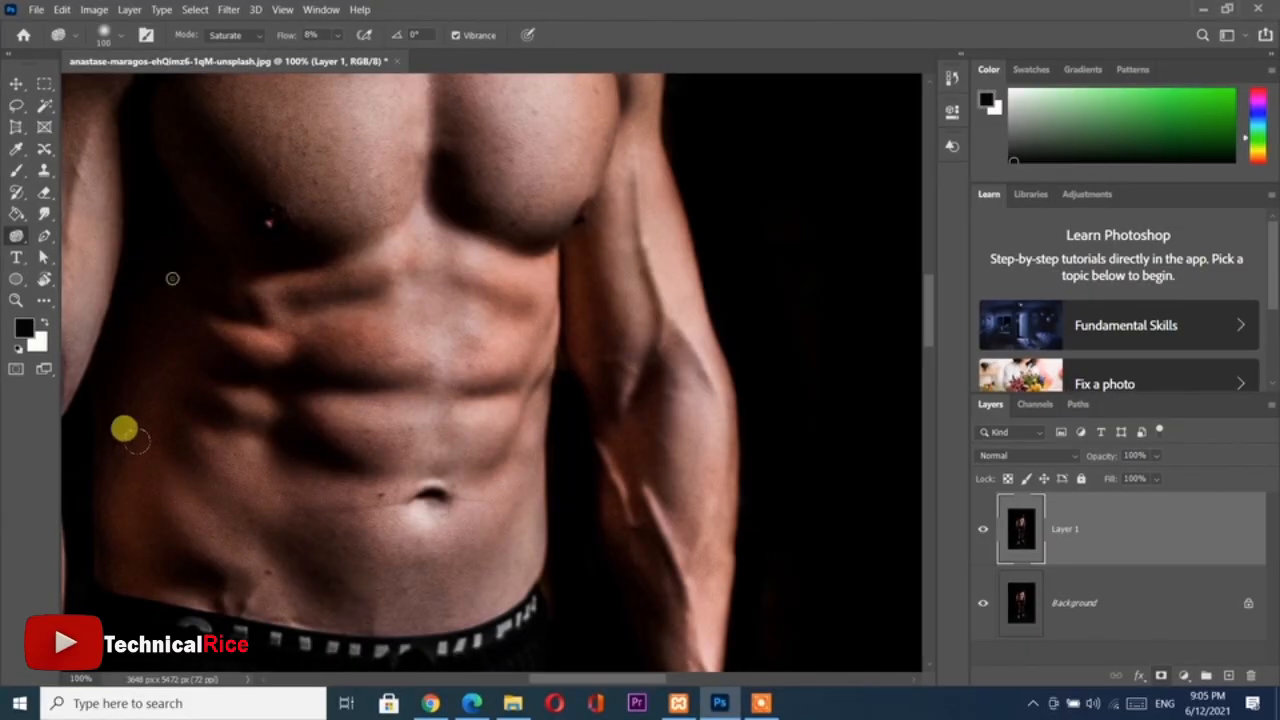
pyautogui.scroll(-3, 284, 484)
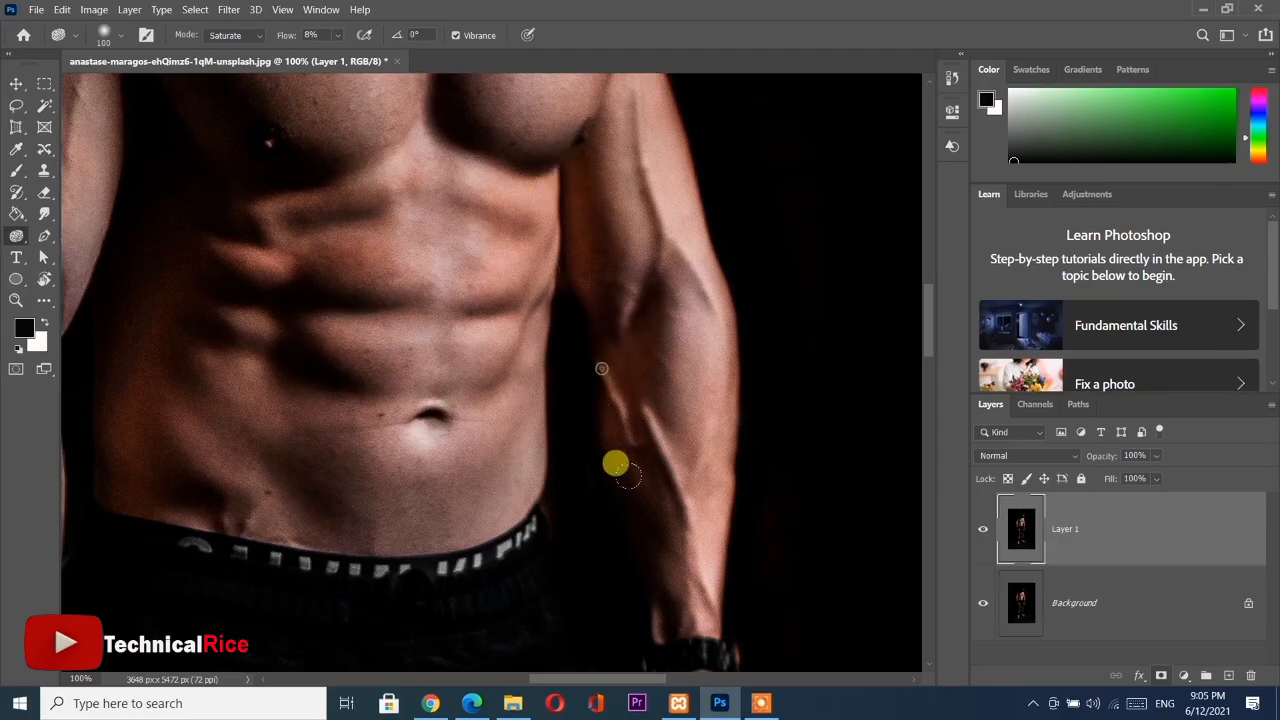
pyautogui.scroll(1, 617, 175)
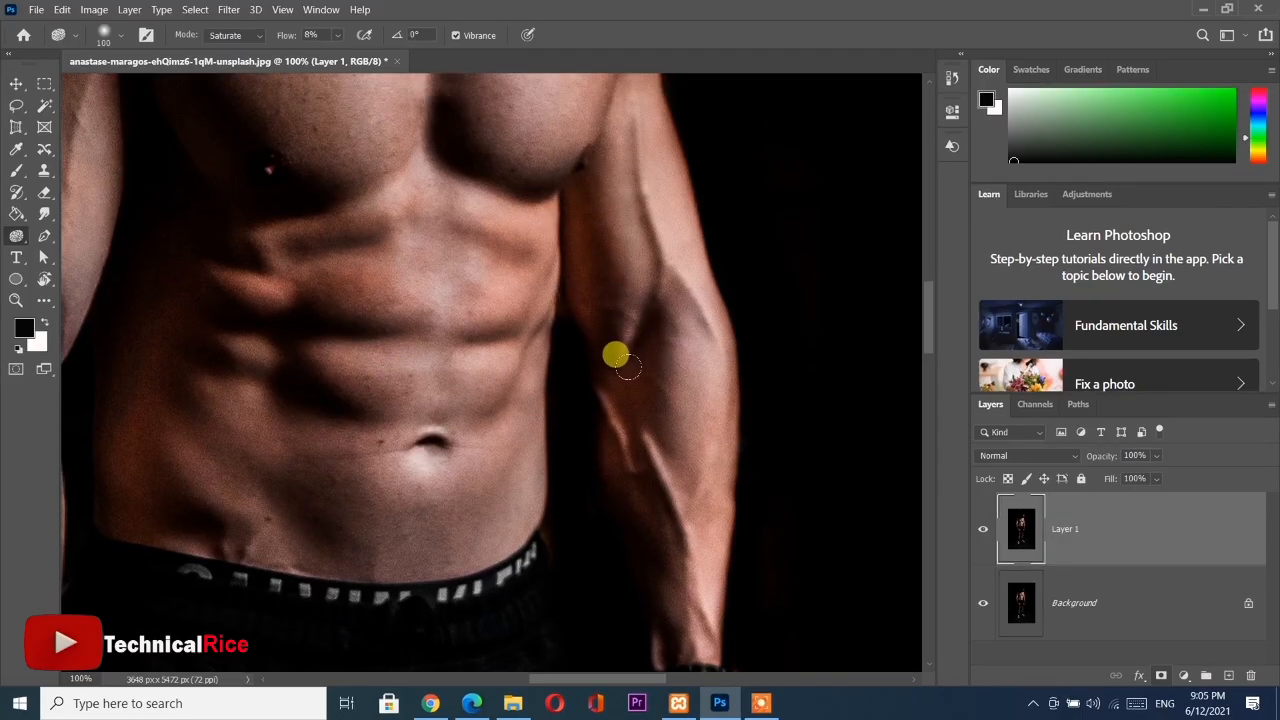
pyautogui.scroll(3, 642, 374)
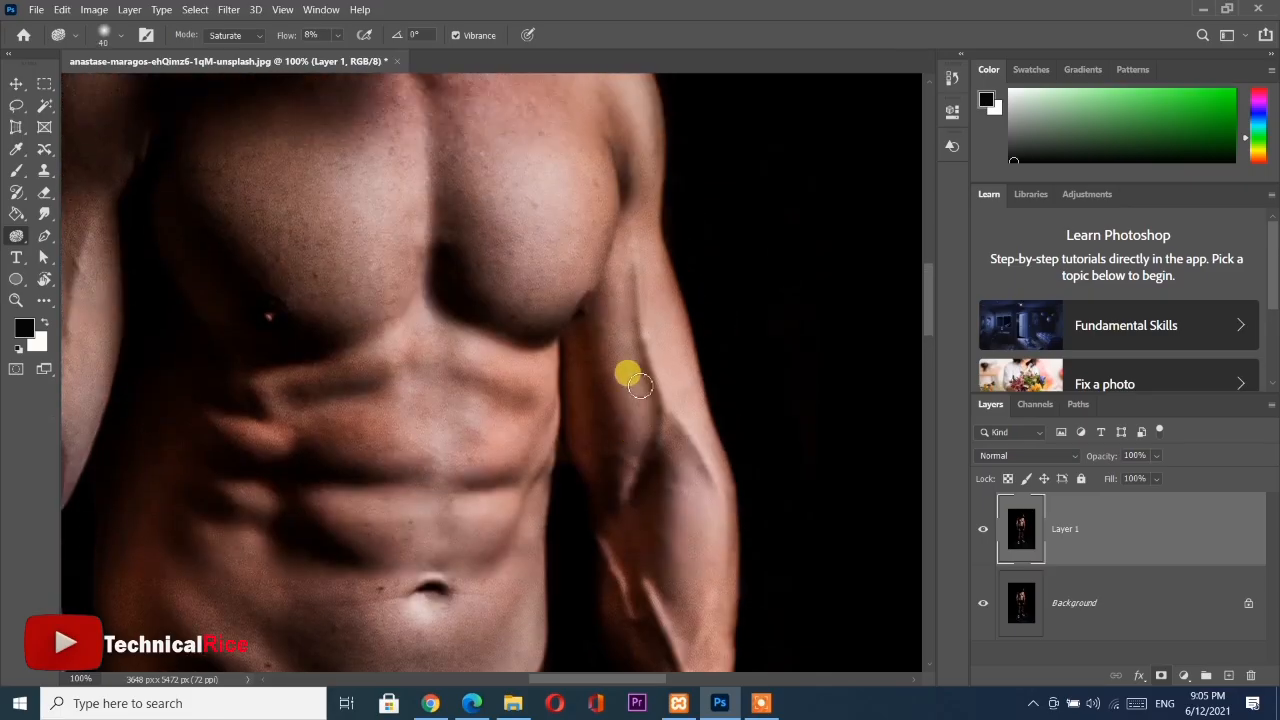
# Examine the skin colour from the lower chest edge along the forearm to the wristwatch up close
pyautogui.scroll(2, 637, 390)
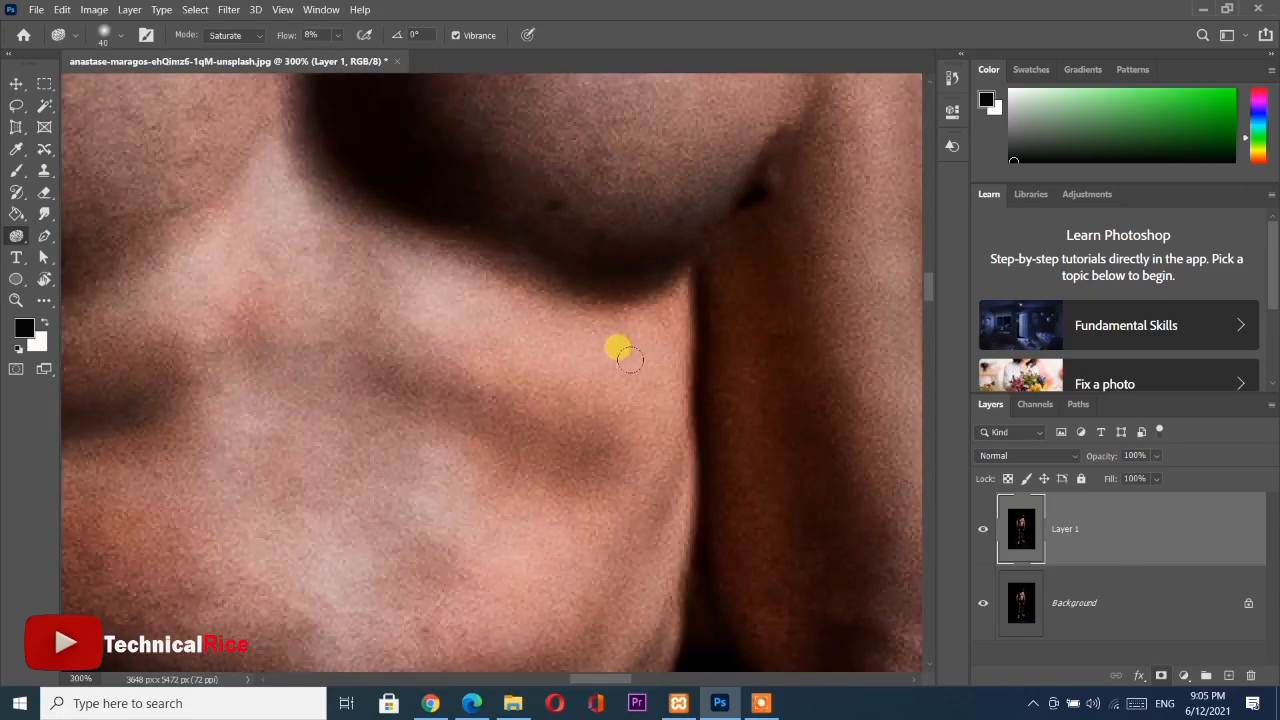
pyautogui.moveTo(670, 347); pyautogui.dragTo(350, 422)
pyautogui.moveTo(612, 427); pyautogui.dragTo(592, 140)
pyautogui.moveTo(585, 512); pyautogui.dragTo(388, 250)
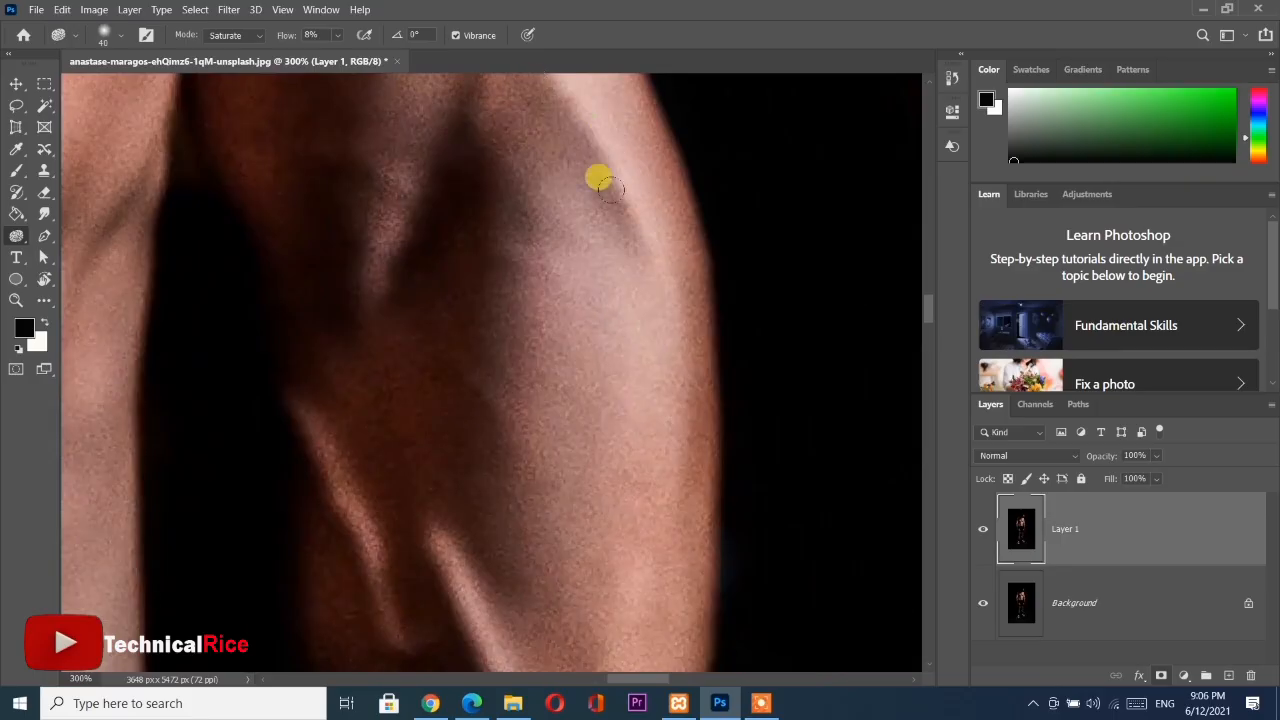
pyautogui.scroll(-11, 655, 477)
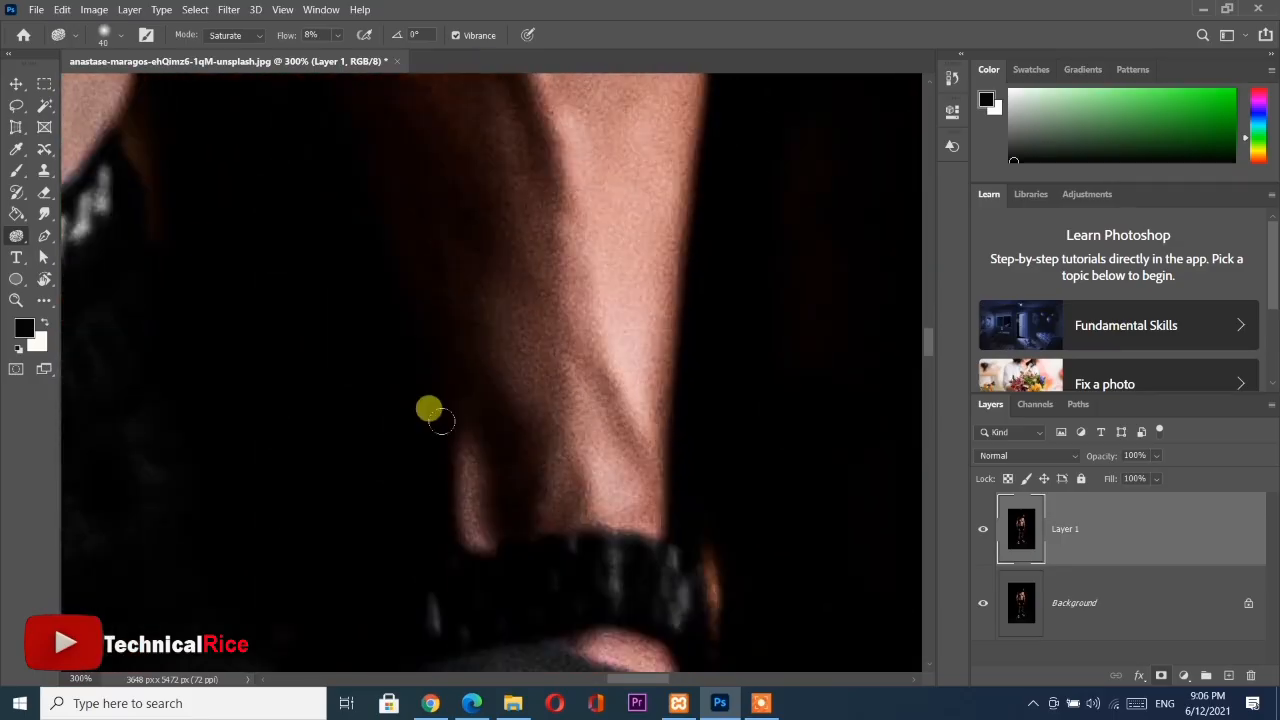
pyautogui.scroll(-6, 414, 514)
pyautogui.scroll(3, 386, 380)
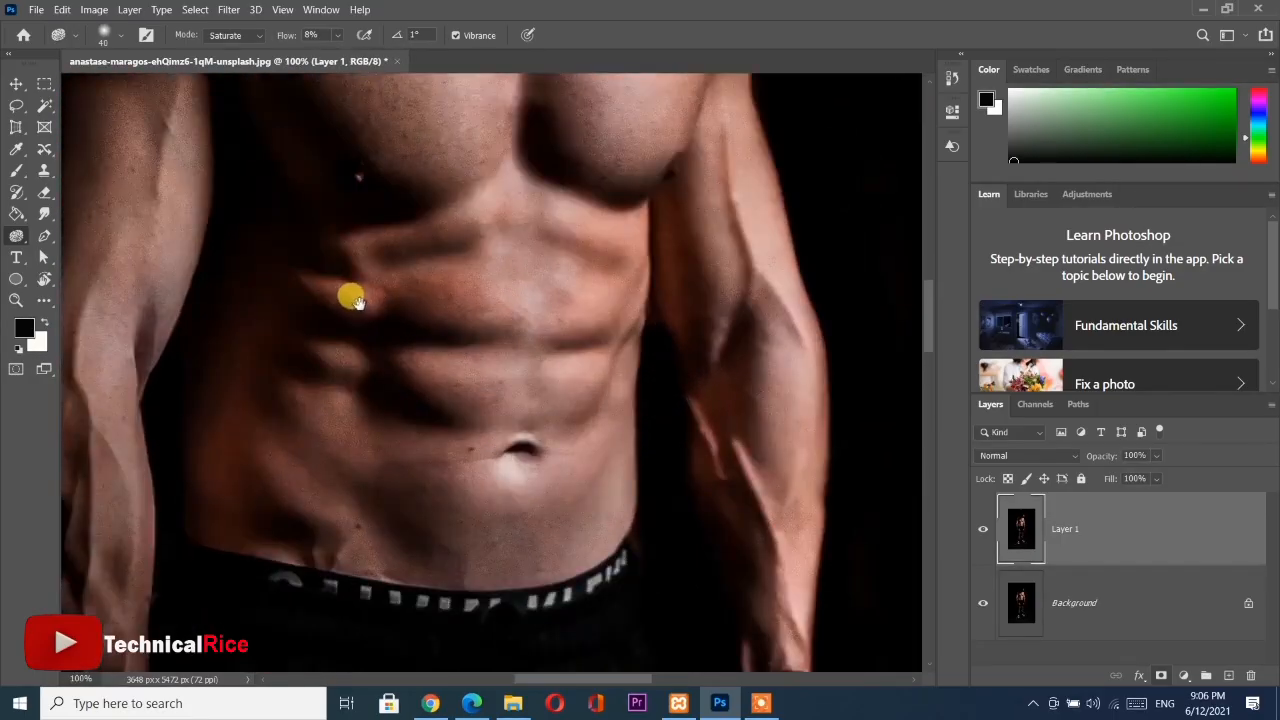
# Set the Sponge flow to 36% and saturate the forearm without the watch and the upper chest and shoulder
pyautogui.moveTo(358, 302); pyautogui.dragTo(545, 375)
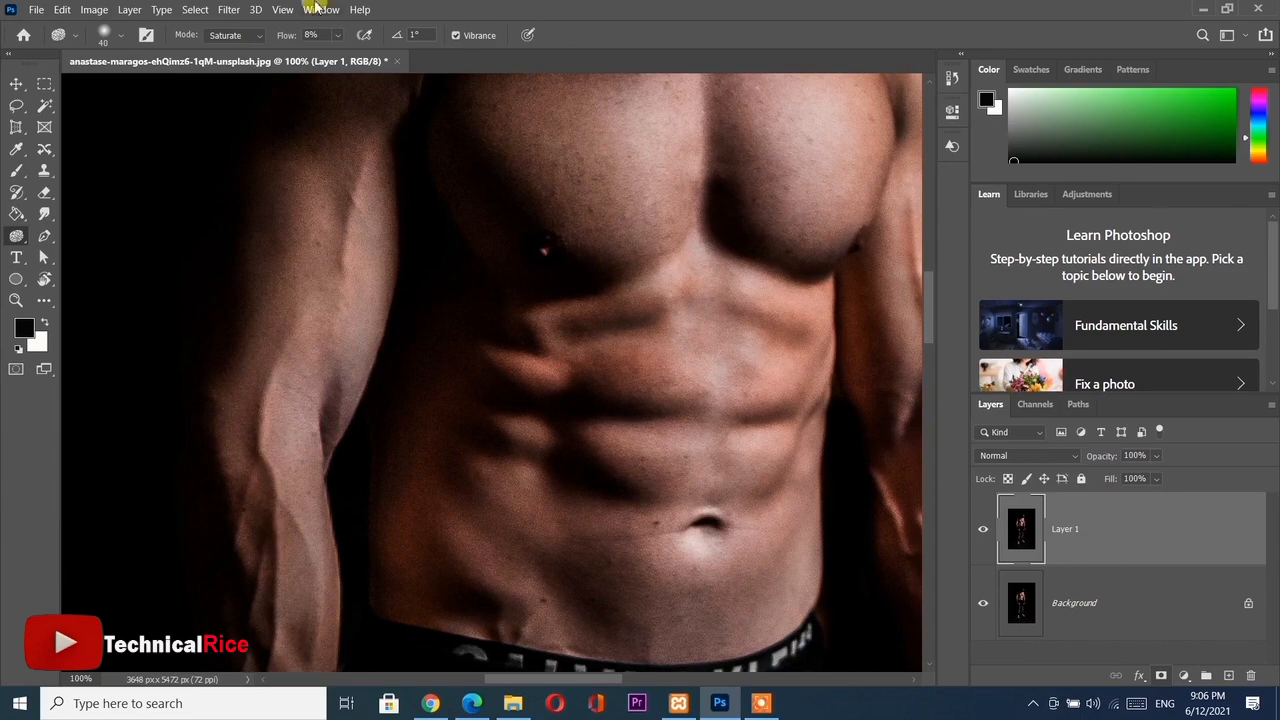
pyautogui.scroll(-2, 286, 440)
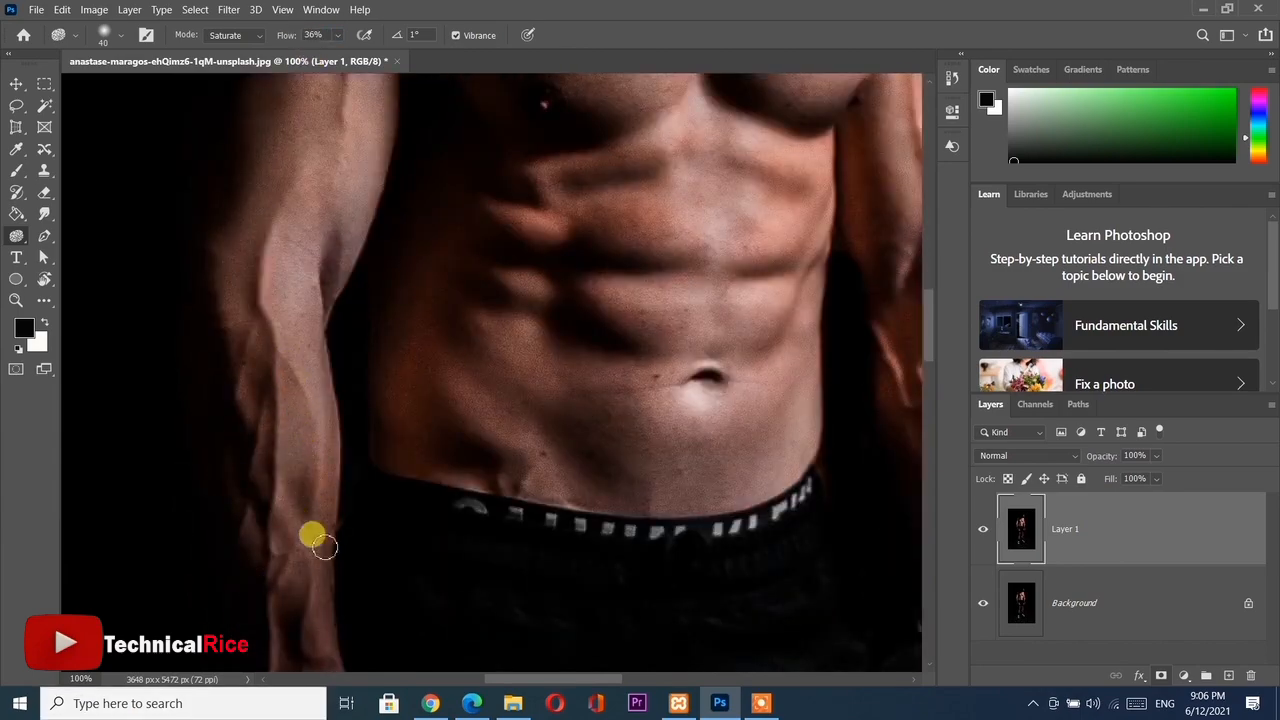
pyautogui.scroll(-4, 295, 460)
pyautogui.hotkey('ctrl', '-')
pyautogui.scroll(5, 397, 303)
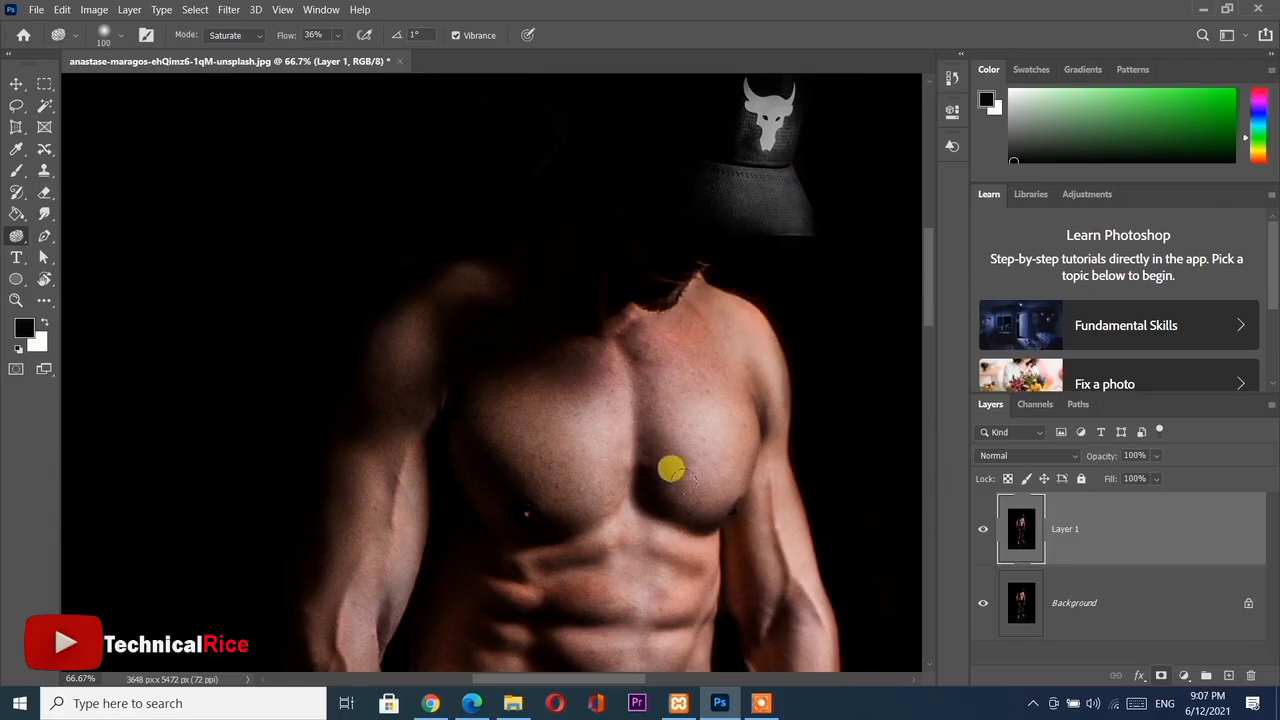
# Saturate the shadowed face and beard area above the neckline with the Sponge tool
pyautogui.scroll(2, 681, 505)
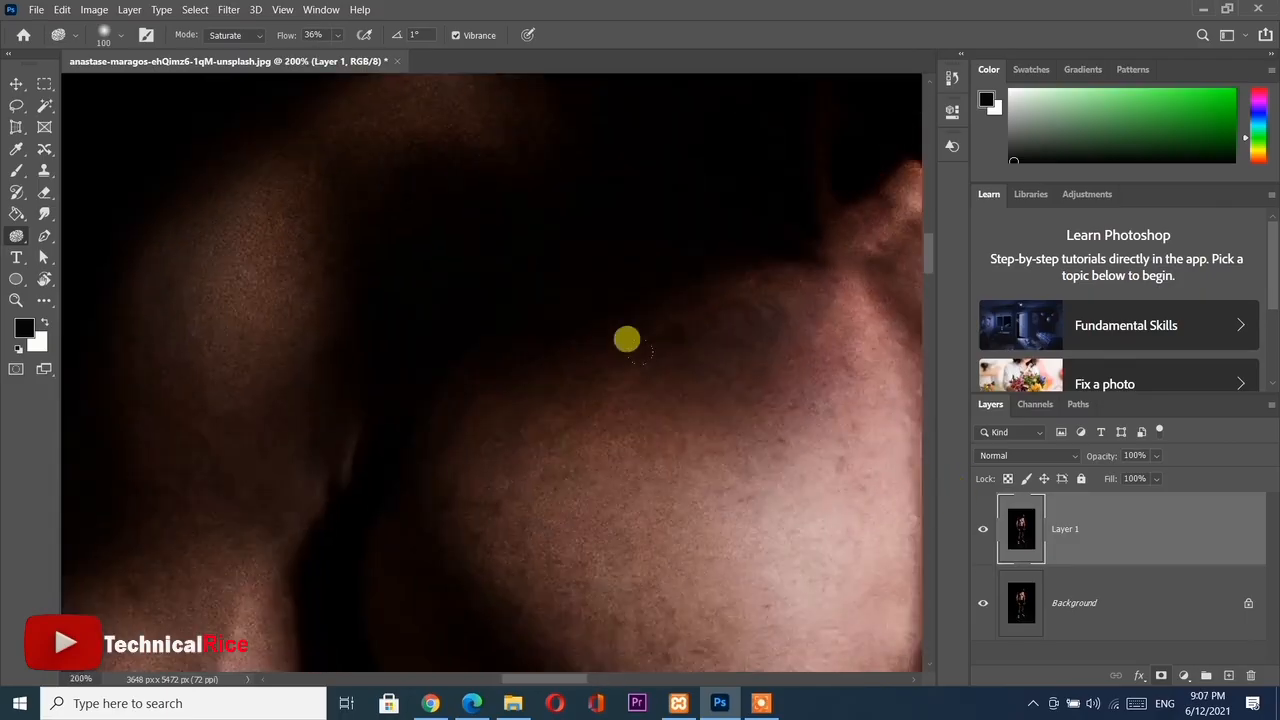
pyautogui.moveTo(691, 310); pyautogui.dragTo(250, 570)
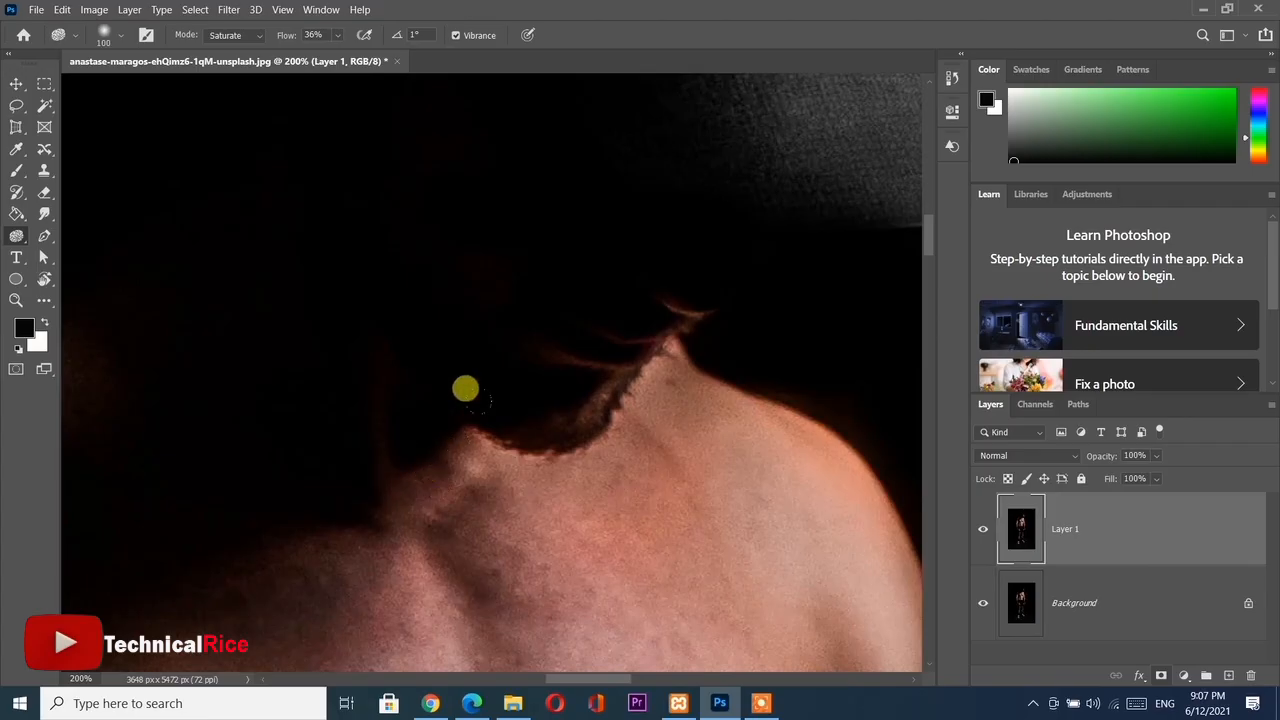
pyautogui.moveTo(546, 321)
pyautogui.mouseDown()
pyautogui.moveTo(615, 283)
pyautogui.moveTo(621, 262)
pyautogui.moveTo(448, 362)
pyautogui.mouseUp()
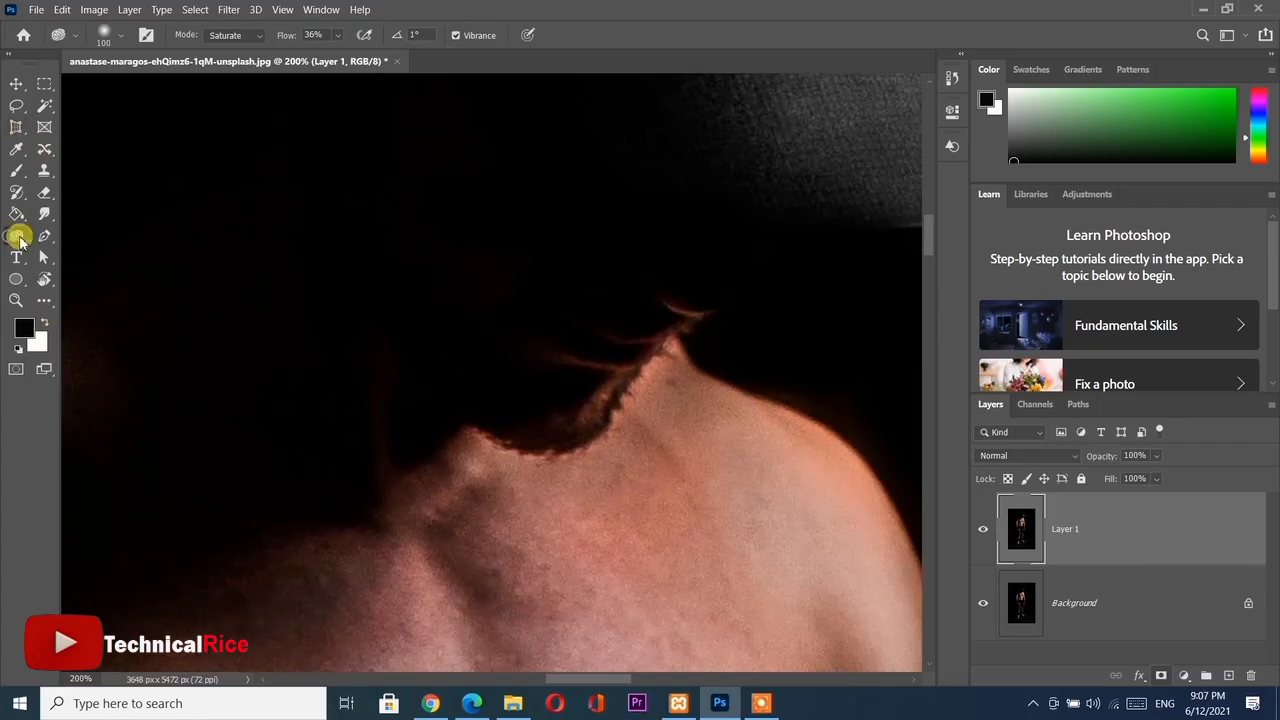
pyautogui.rightClick(18, 237)
pyautogui.click(614, 292)
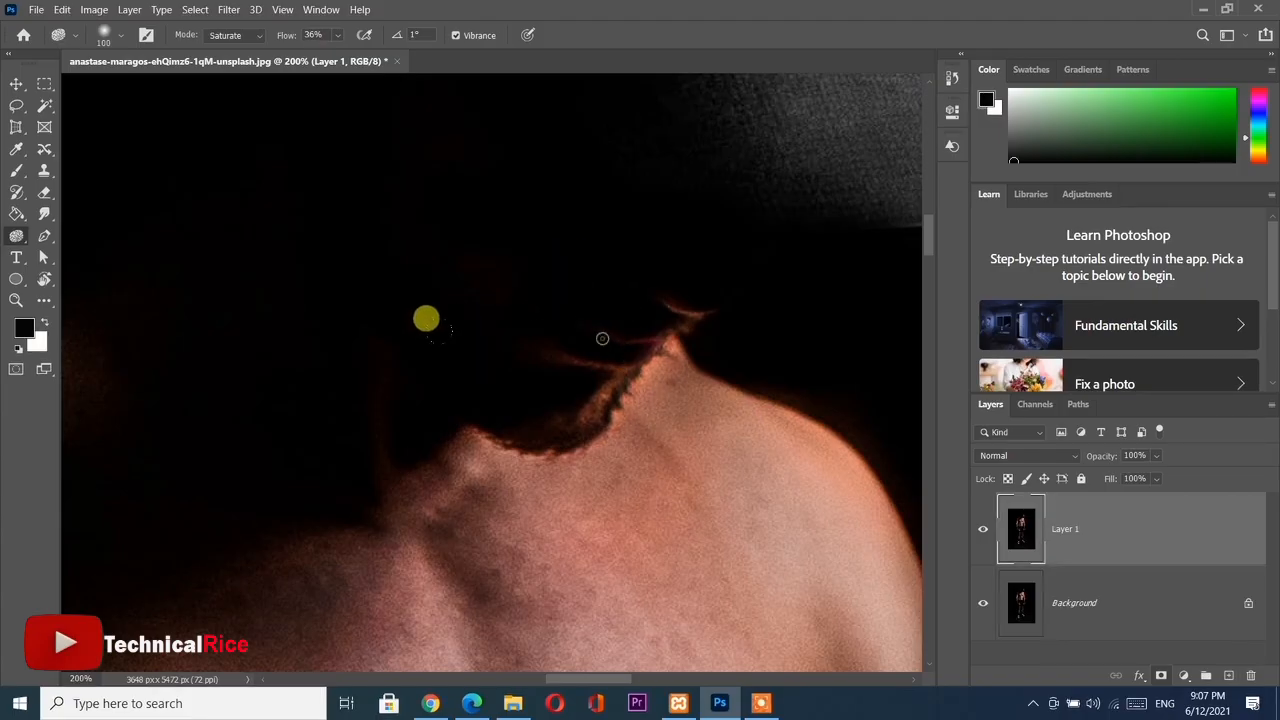
# Saturate the skin of both legs between the shorts and socks with the Sponge tool at 36% flow
pyautogui.scroll(-6, 460, 352)
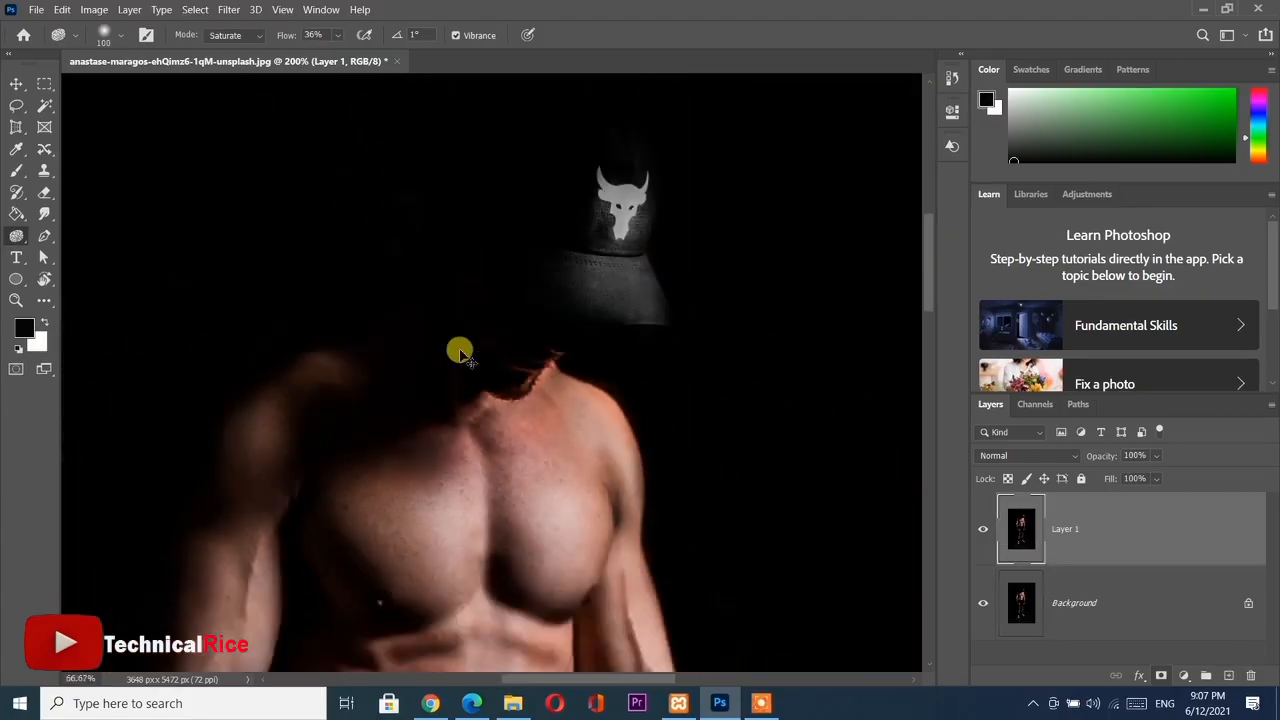
pyautogui.scroll(-2, 449, 500)
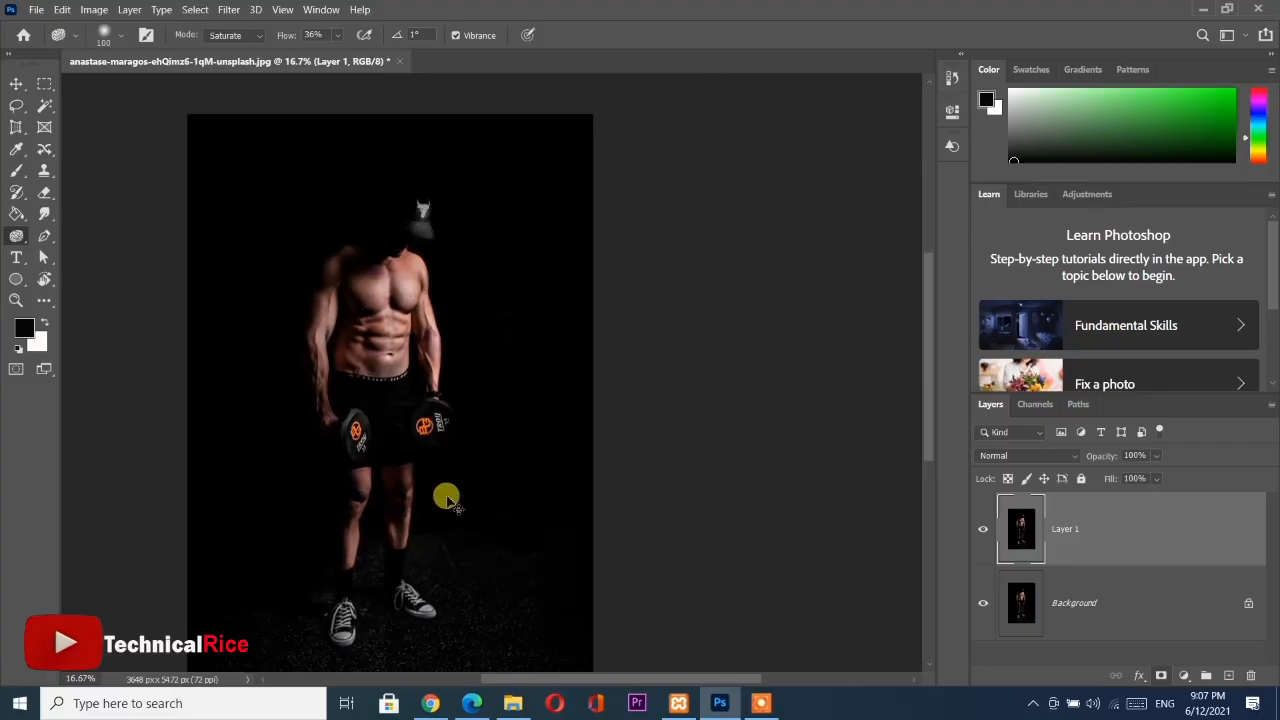
pyautogui.scroll(2, 446, 497)
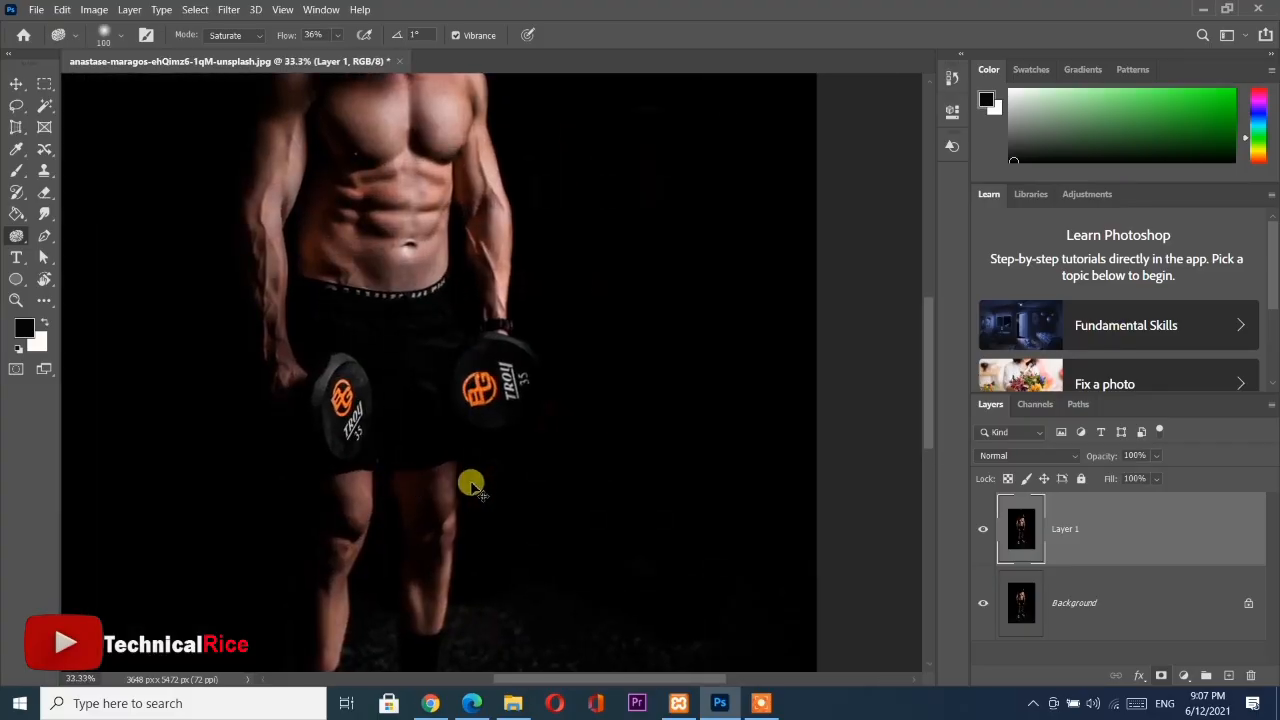
pyautogui.hotkey('ctrl', '+')
pyautogui.scroll(-4, 430, 440)
pyautogui.moveTo(326, 410); pyautogui.dragTo(451, 326)
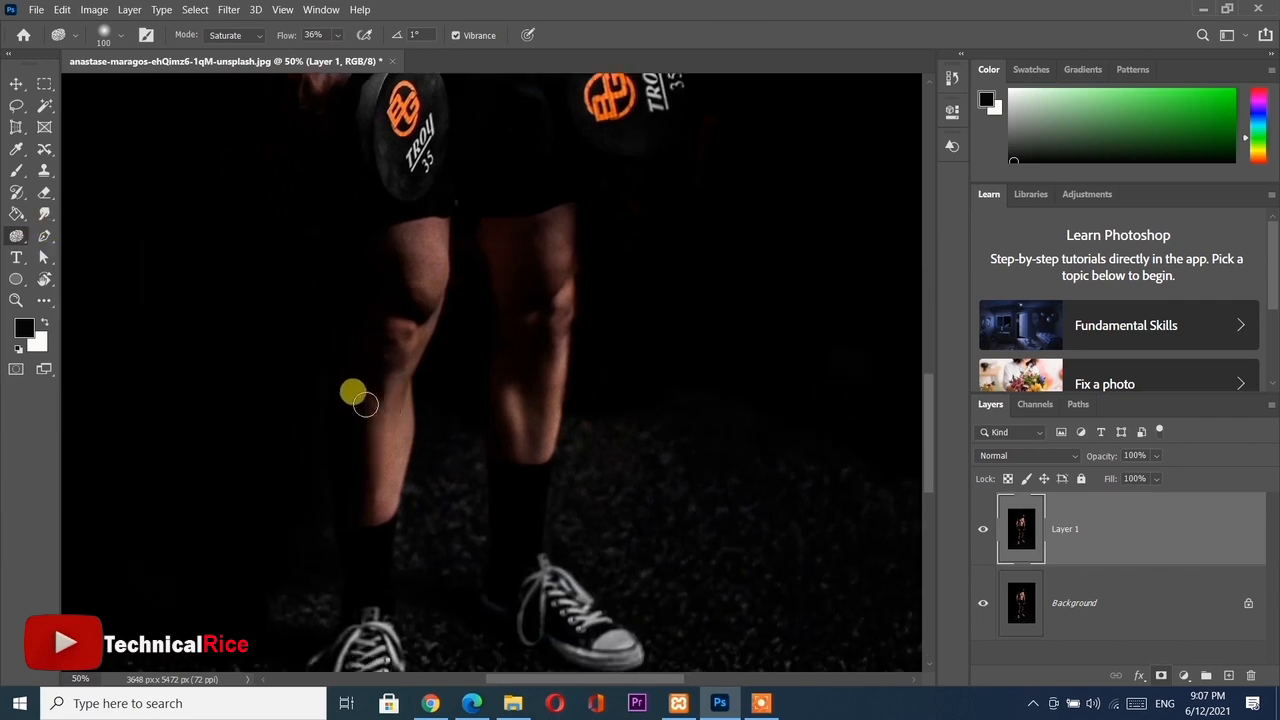
pyautogui.moveTo(365, 403)
pyautogui.mouseDown()
pyautogui.moveTo(379, 500)
pyautogui.moveTo(391, 391)
pyautogui.moveTo(374, 530)
pyautogui.moveTo(451, 309)
pyautogui.moveTo(437, 254)
pyautogui.moveTo(378, 490)
pyautogui.moveTo(373, 432)
pyautogui.moveTo(381, 413)
pyautogui.moveTo(381, 513)
pyautogui.moveTo(416, 341)
pyautogui.moveTo(417, 229)
pyautogui.moveTo(425, 254)
pyautogui.moveTo(432, 233)
pyautogui.moveTo(691, 360)
pyautogui.moveTo(587, 297)
pyautogui.moveTo(501, 392)
pyautogui.moveTo(519, 455)
pyautogui.moveTo(550, 357)
pyautogui.moveTo(568, 355)
pyautogui.moveTo(547, 446)
pyautogui.moveTo(375, 329)
pyautogui.moveTo(387, 318)
pyautogui.moveTo(493, 377)
pyautogui.moveTo(546, 275)
pyautogui.moveTo(585, 533)
pyautogui.mouseUp()
pyautogui.hotkey('ctrl', '-')
pyautogui.hotkey('ctrl', '-')
pyautogui.hotkey('ctrl', '-')
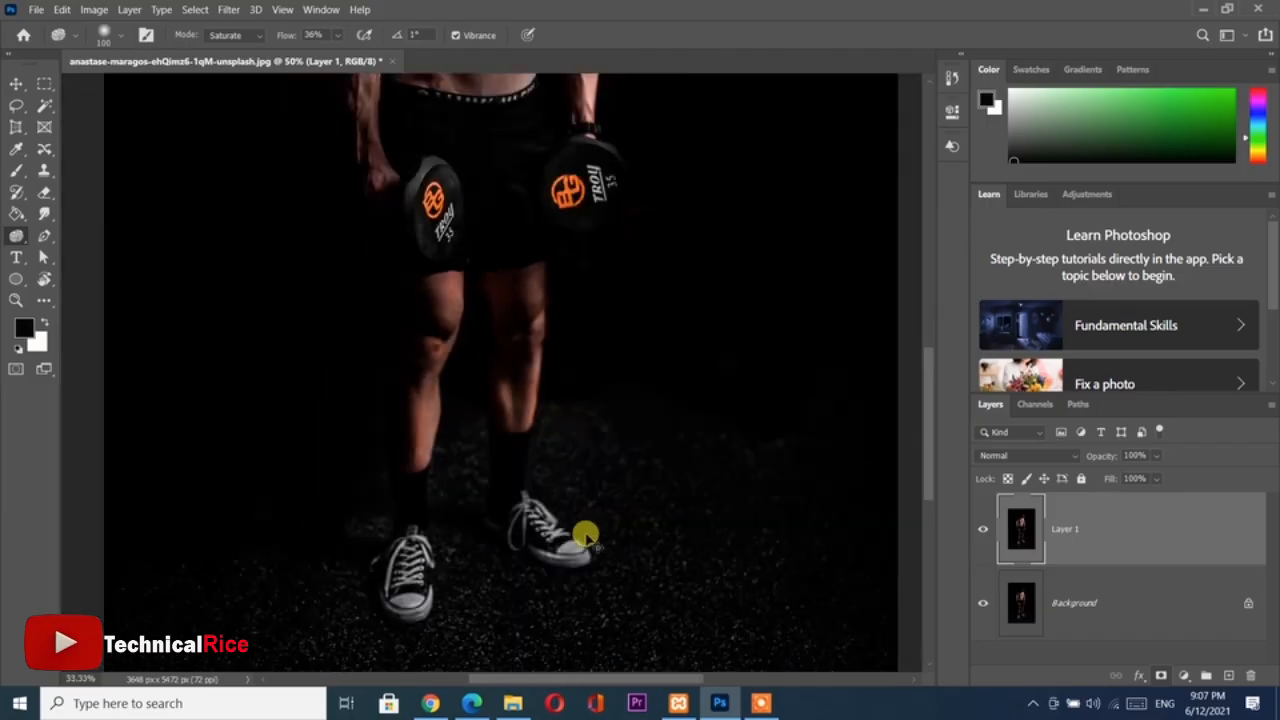
# Switch from the Sponge tool to the Dodge tool for work on the photo's duplicate layer
pyautogui.scroll(8, 431, 560)
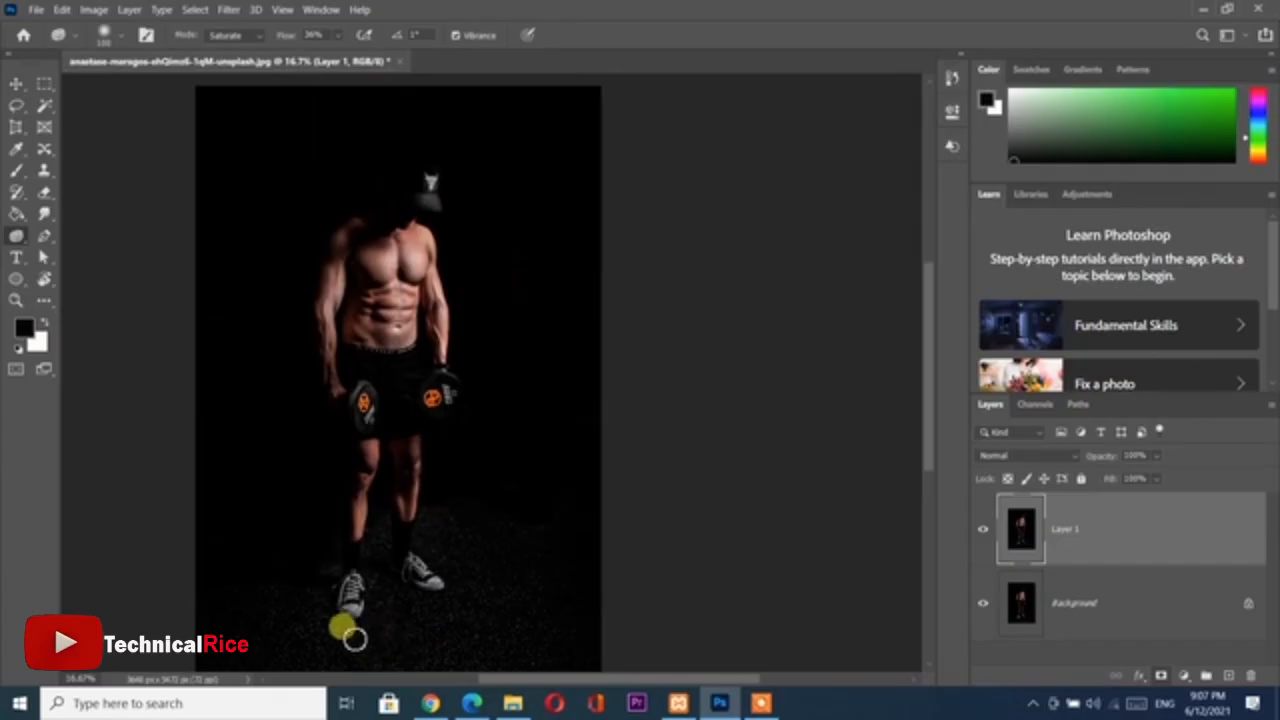
pyautogui.scroll(-3, 383, 593)
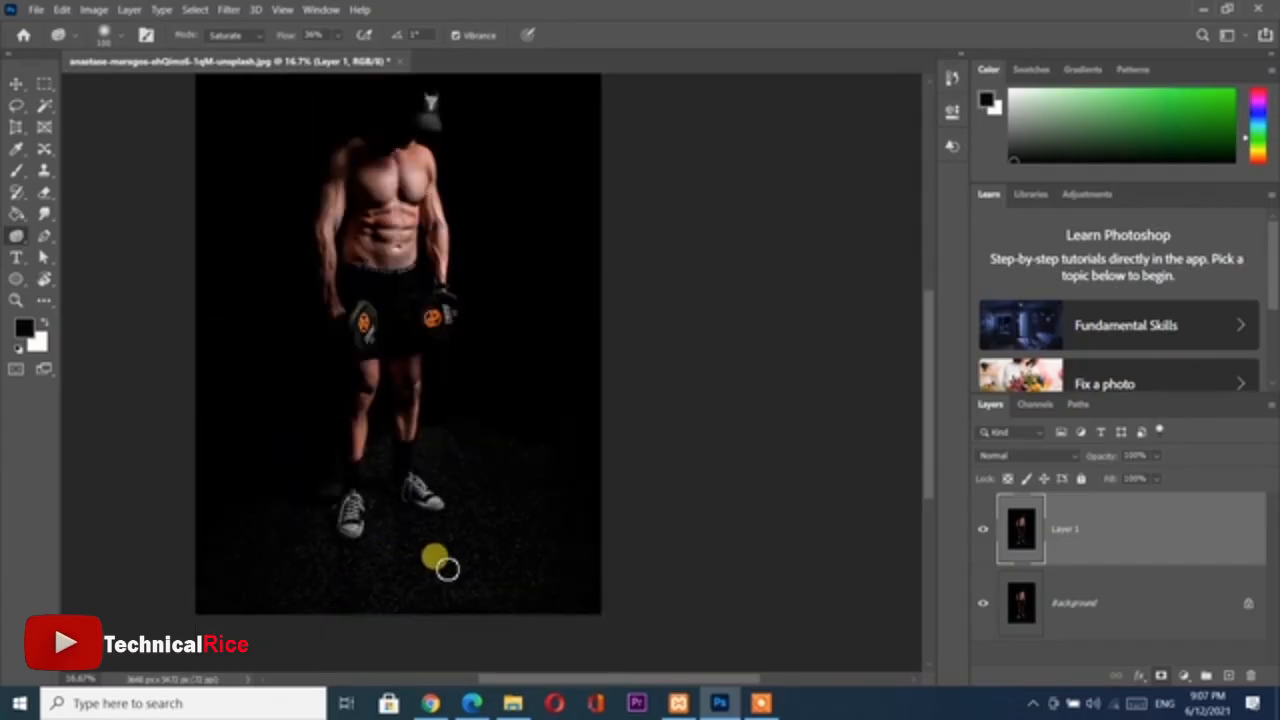
pyautogui.rightClick(16, 240)
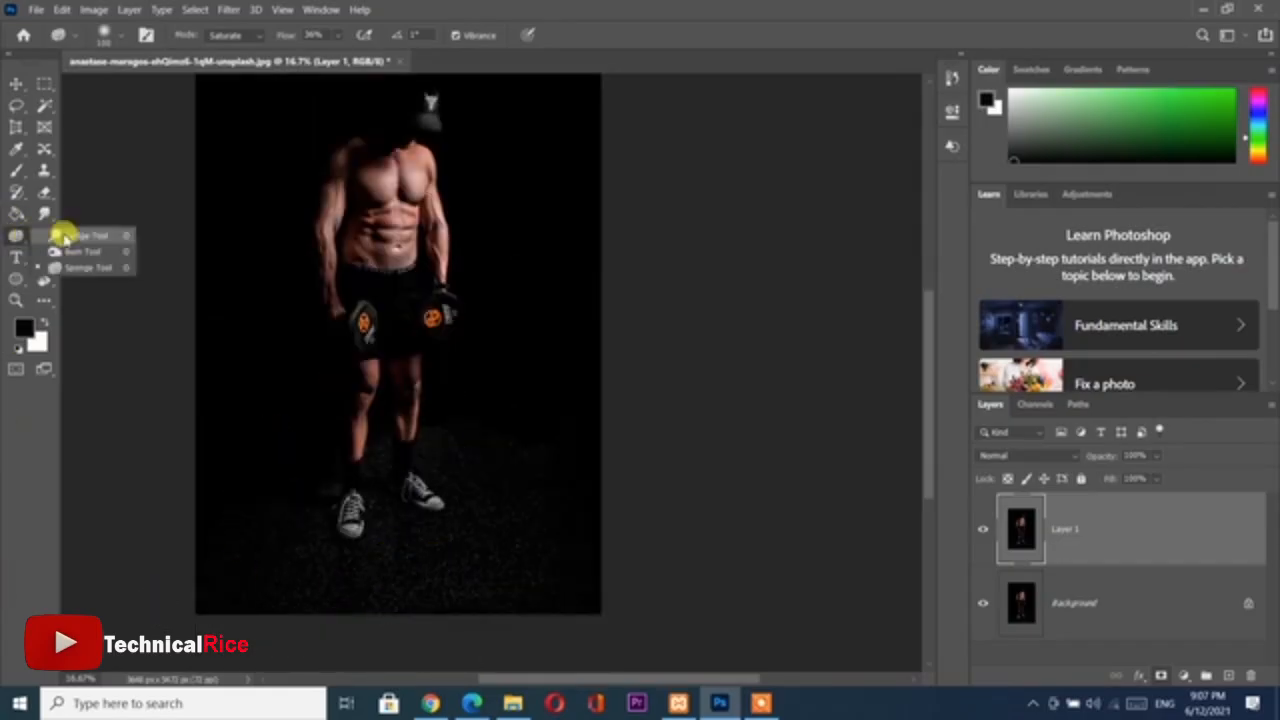
pyautogui.click(100, 231)
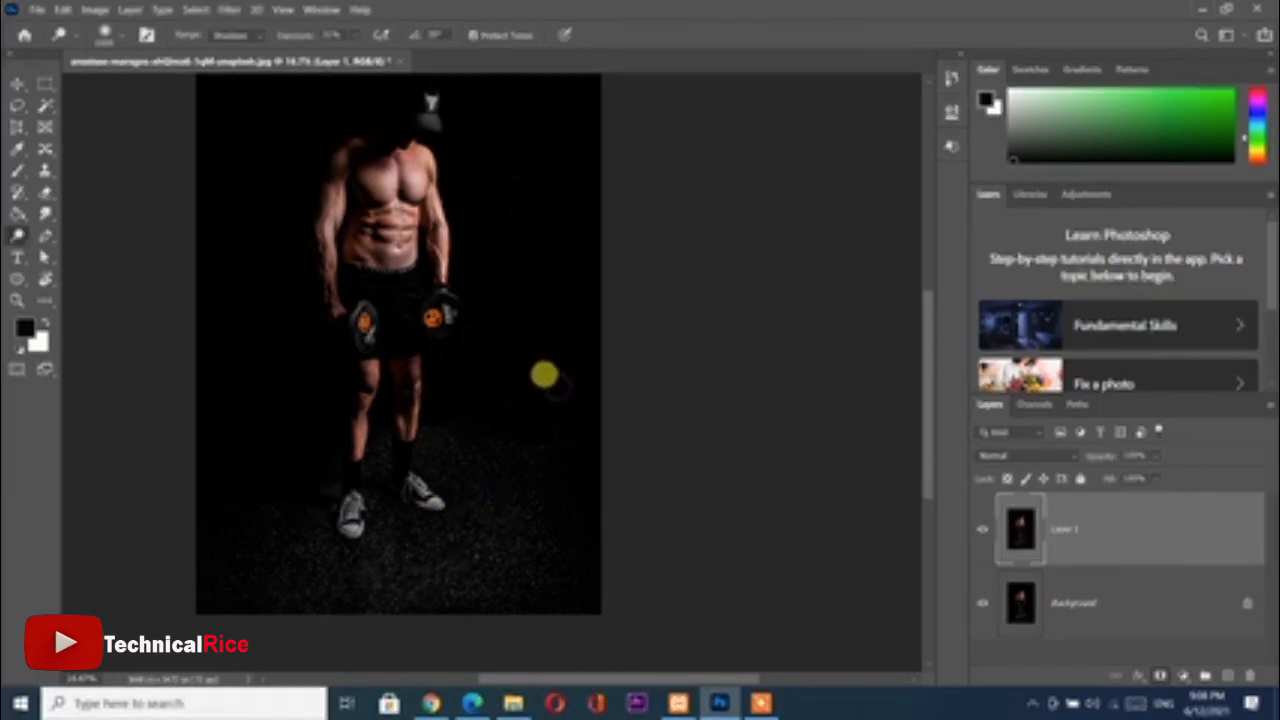
# Compare the retouched figure with the original by repeatedly hiding and showing Layer 1, leaving the layer visible
pyautogui.scroll(3, 1028, 532)
pyautogui.scroll(-1, 674, 388)
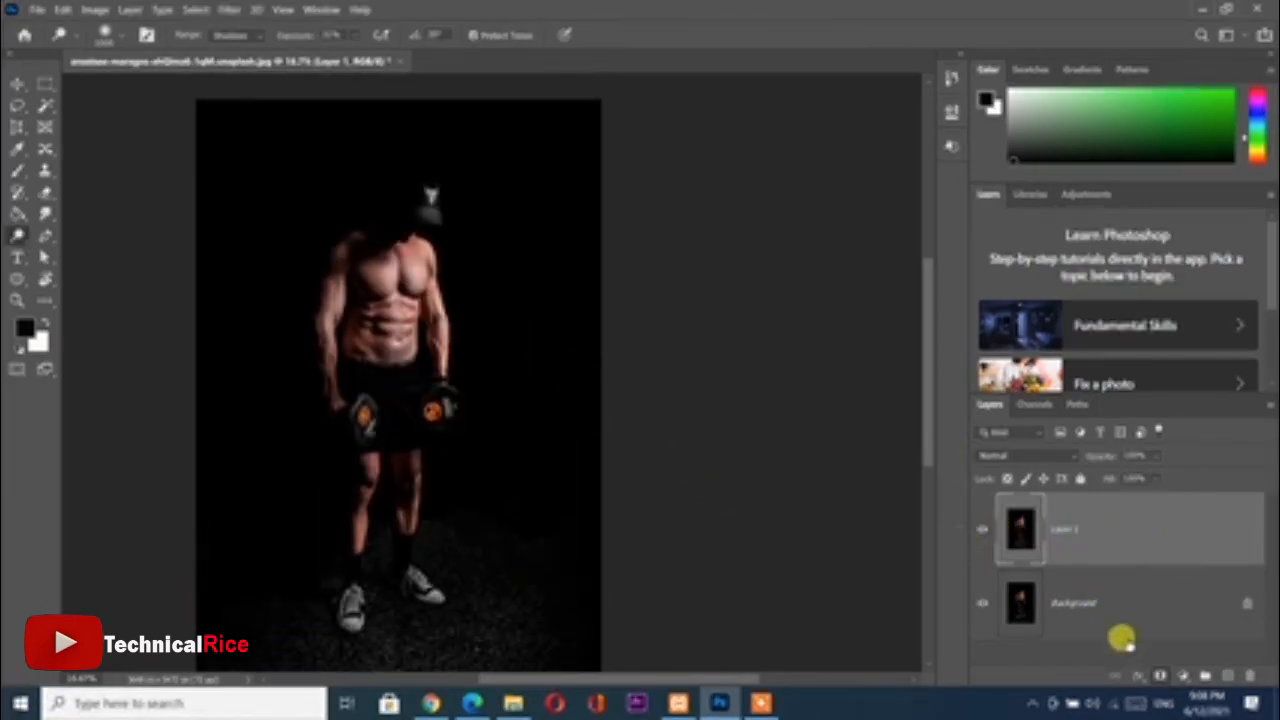
pyautogui.click(980, 527)
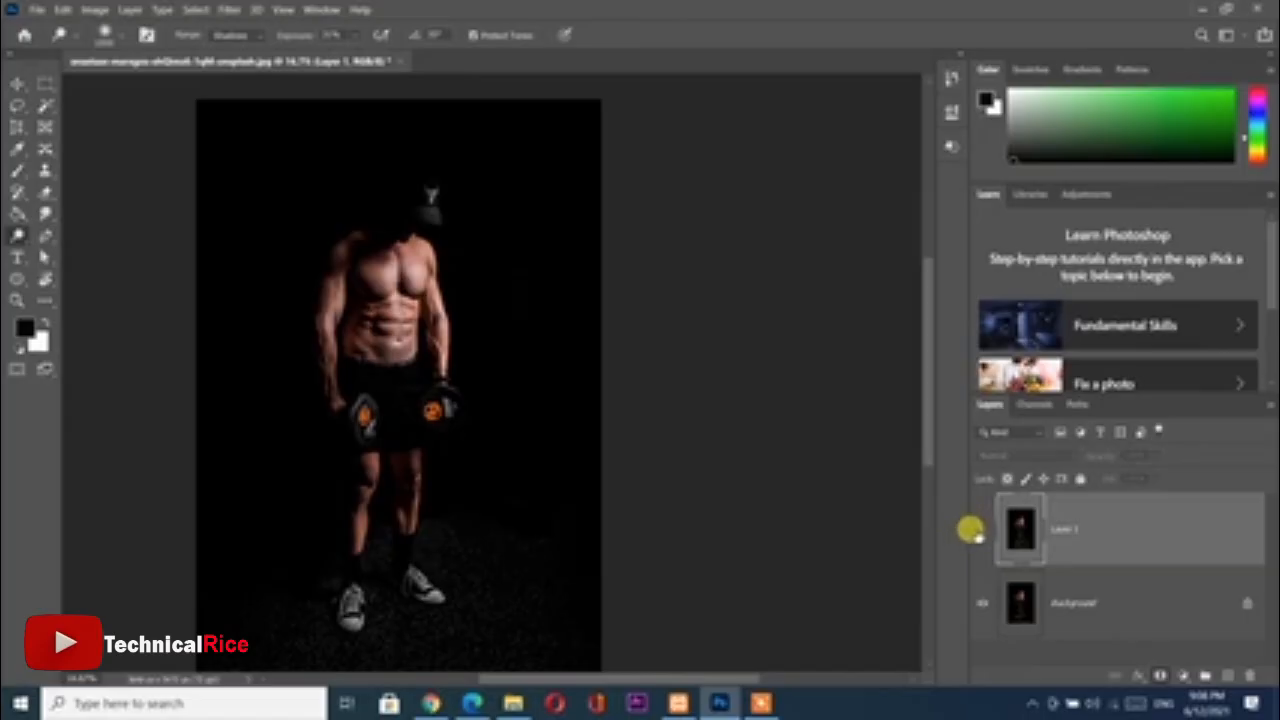
pyautogui.scroll(-1, 434, 380)
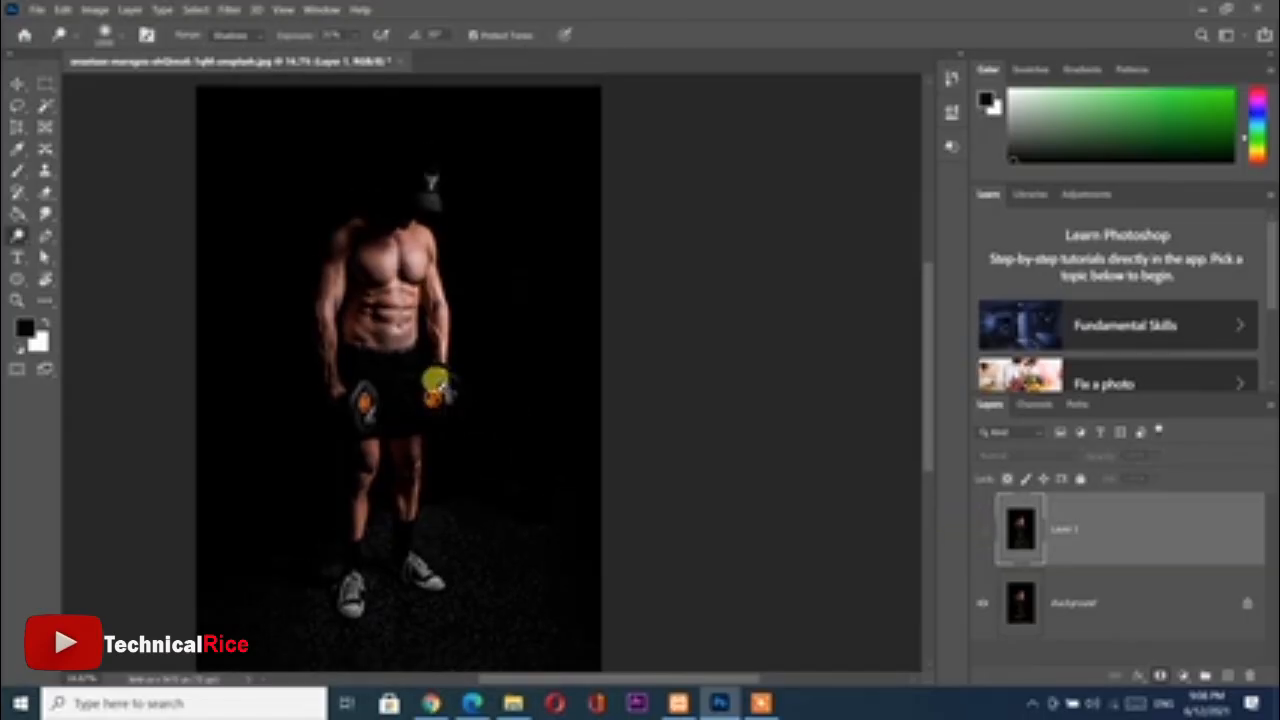
pyautogui.hotkey('ctrl', '+')
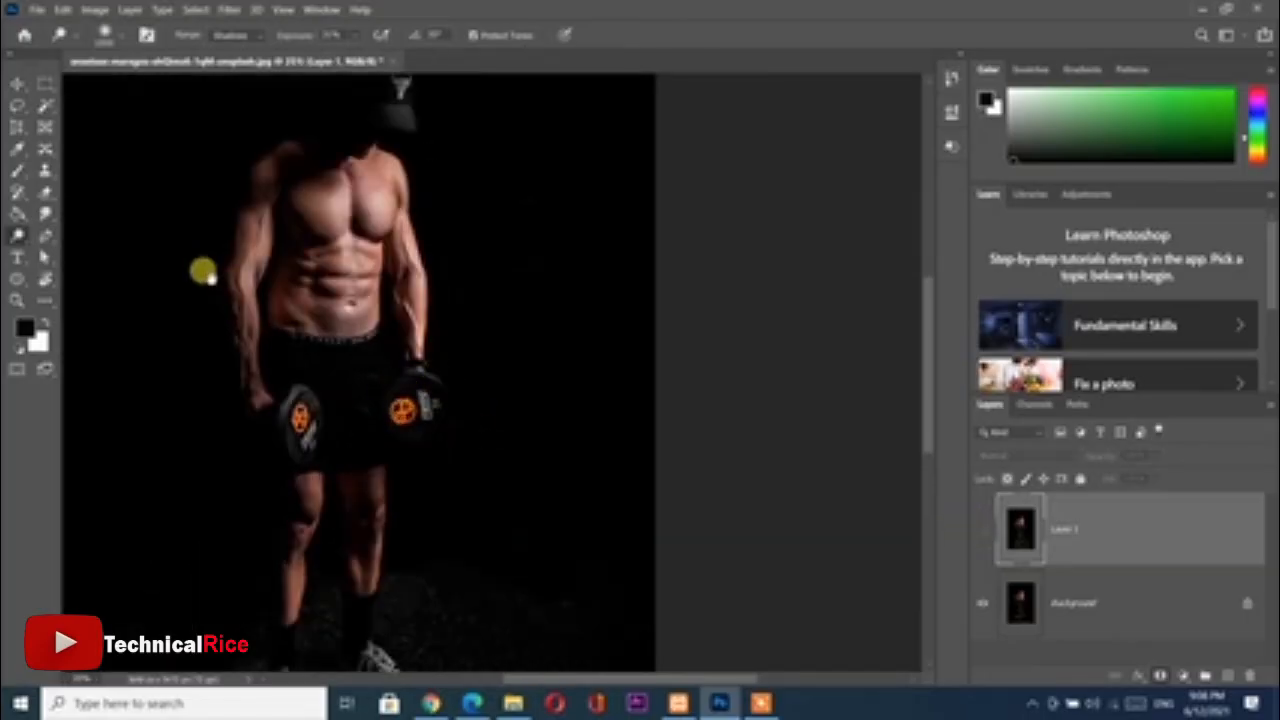
pyautogui.moveTo(205, 272); pyautogui.dragTo(286, 309)
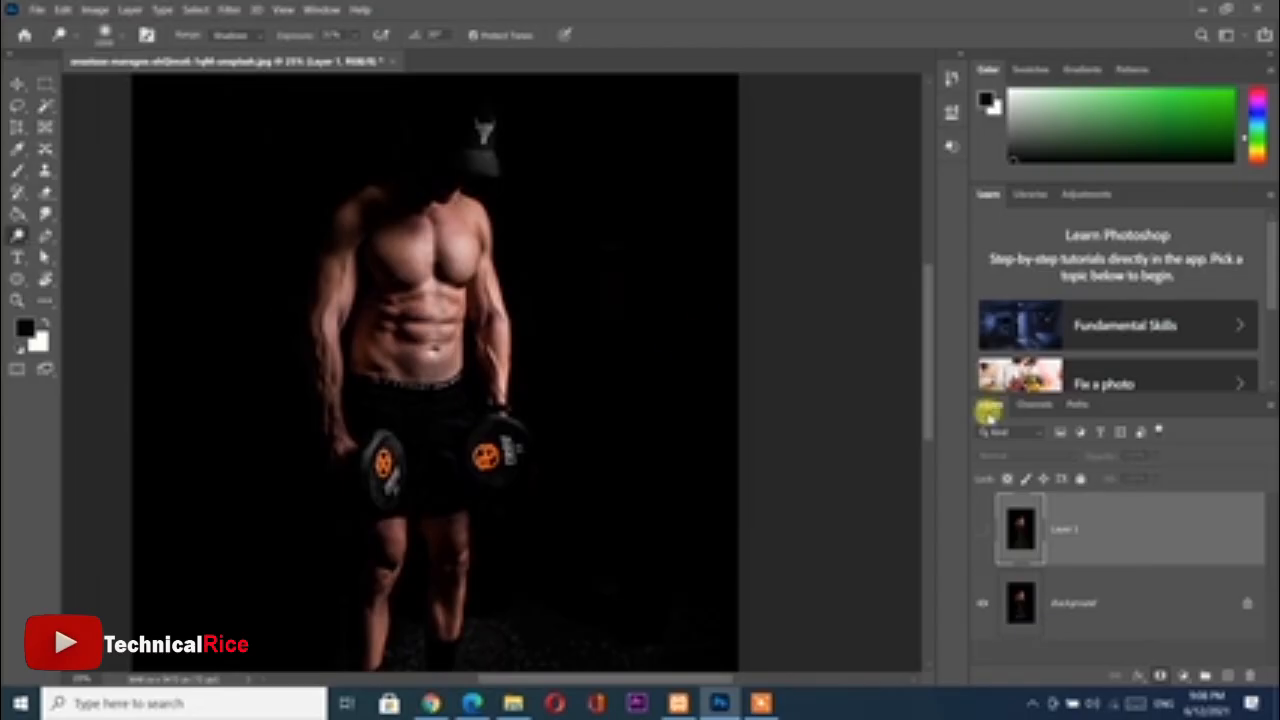
pyautogui.click(980, 528)
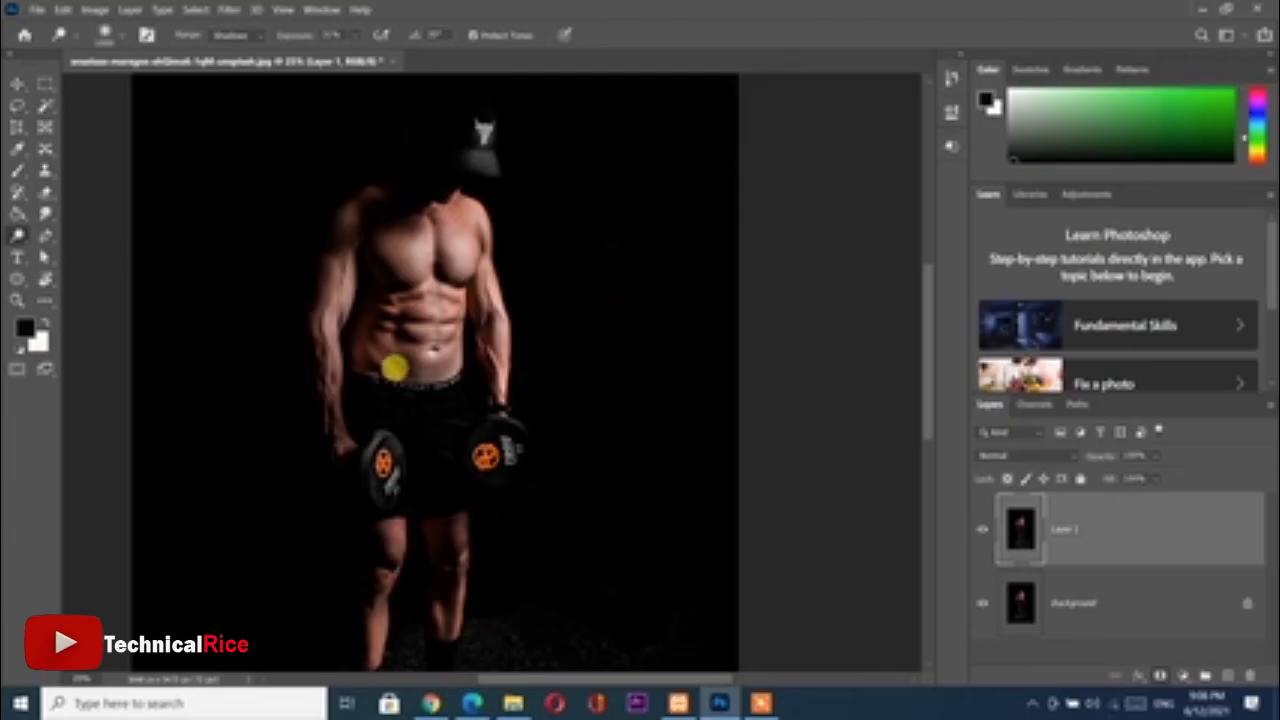
pyautogui.click(978, 528)
pyautogui.click(980, 529)
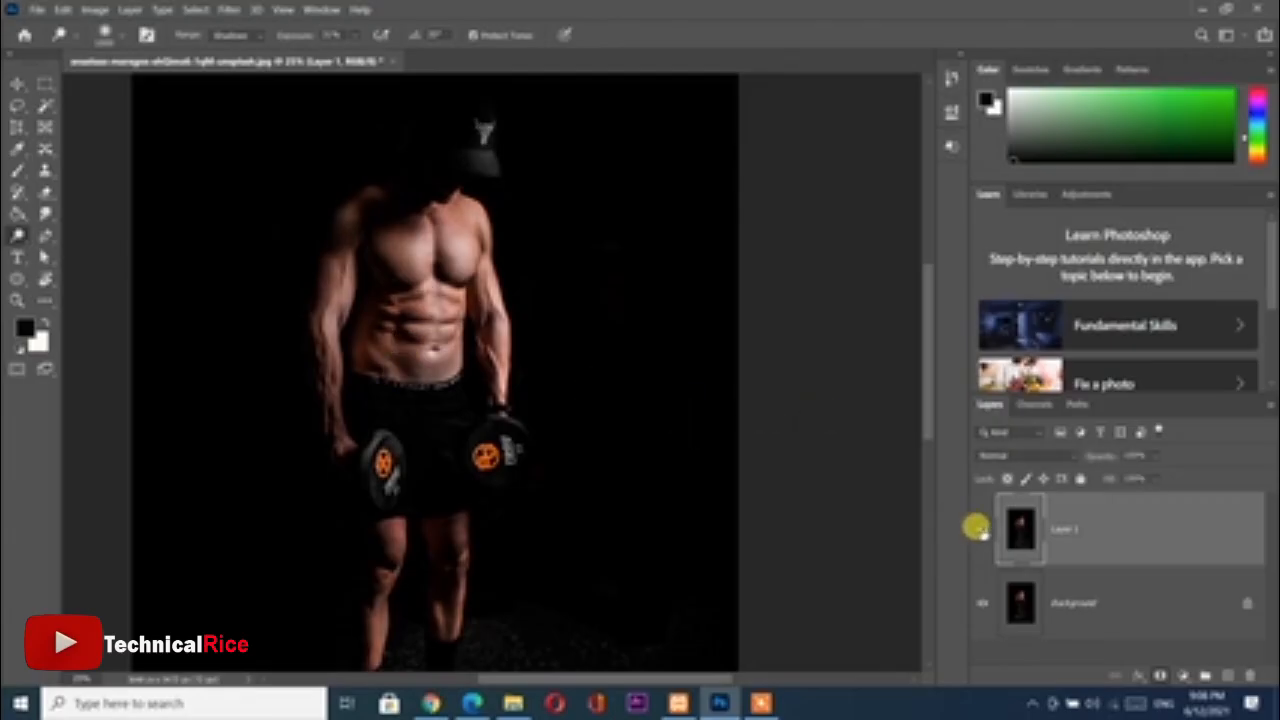
pyautogui.click(980, 529)
pyautogui.click(980, 529)
pyautogui.click(980, 529)
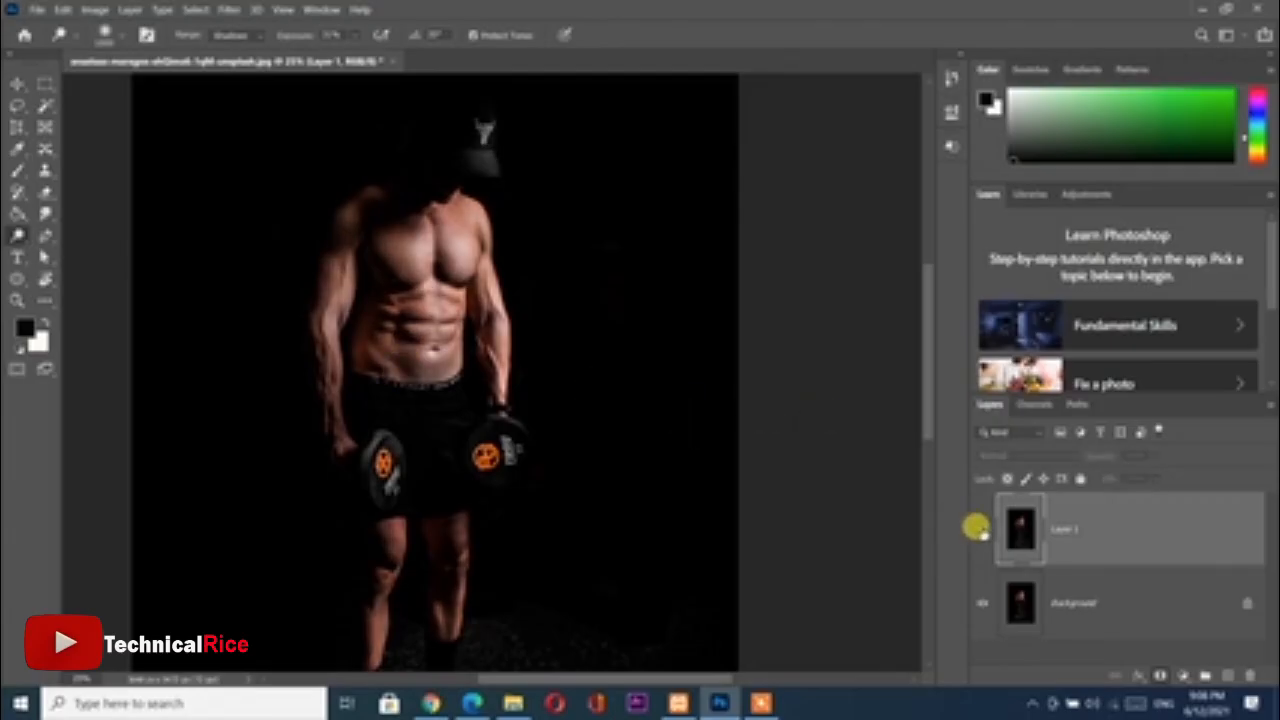
pyautogui.click(979, 529)
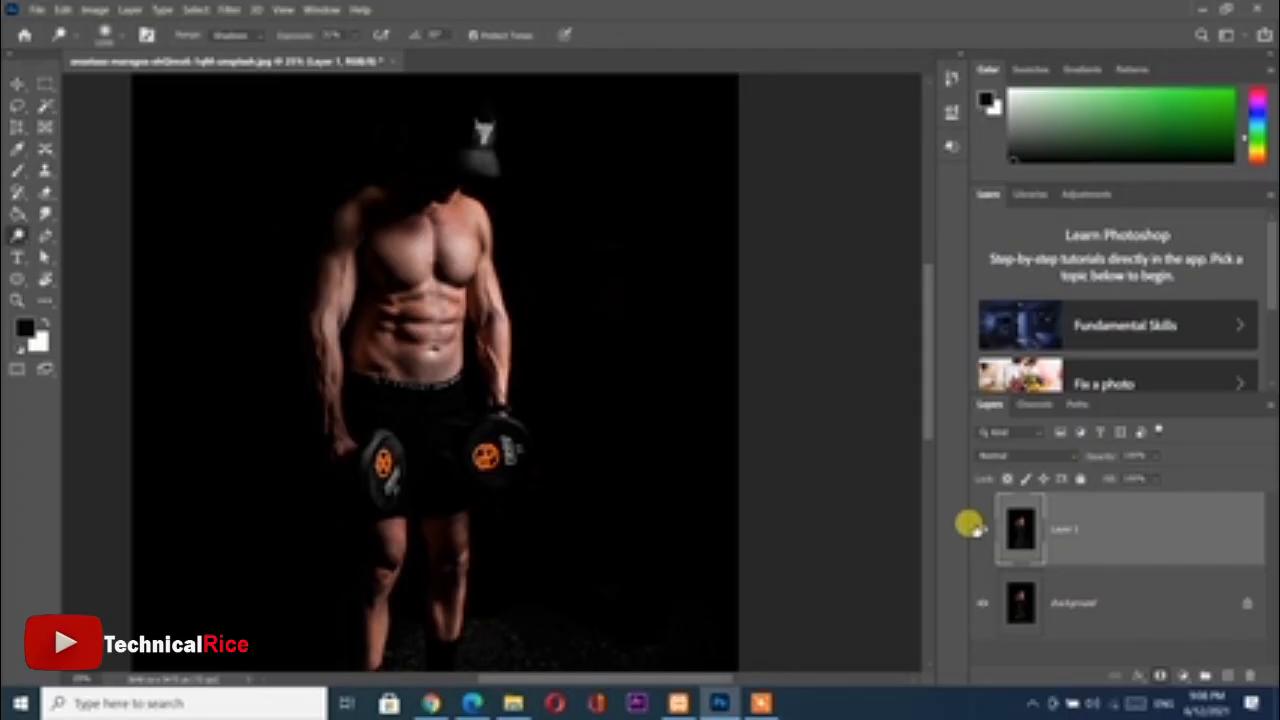